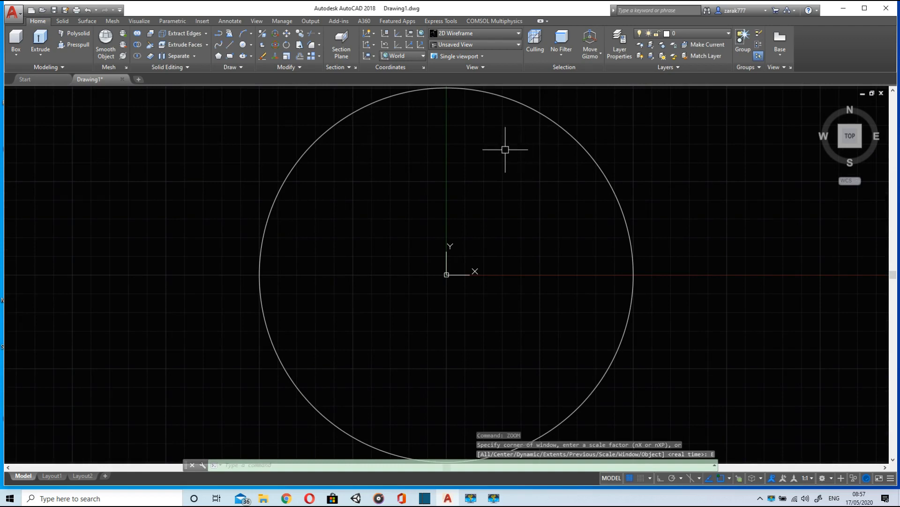
Step: Turn on Ortho mode and draw a 120-unit vertical line upward from the circle's centre
scroll(505, 150, "down", 2)
middle_click_drag(501, 156, 418, 227)
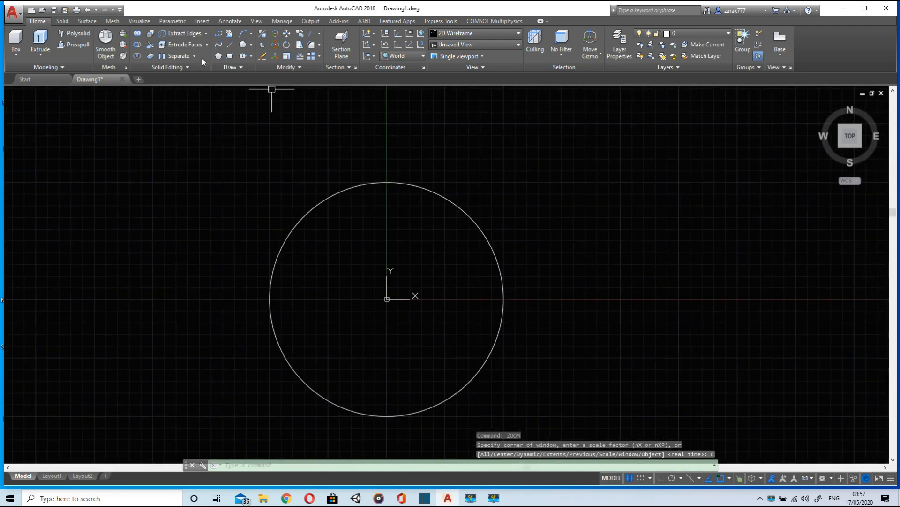
left_click(233, 44)
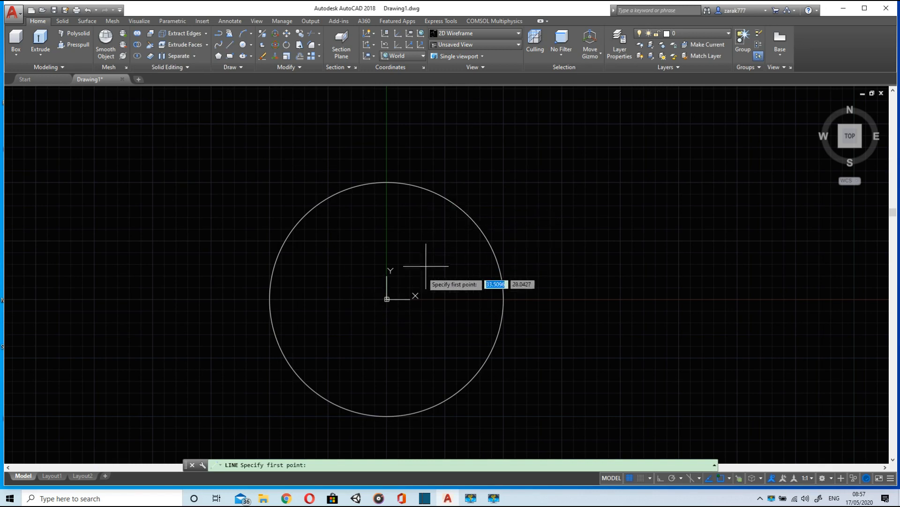
left_click(387, 298)
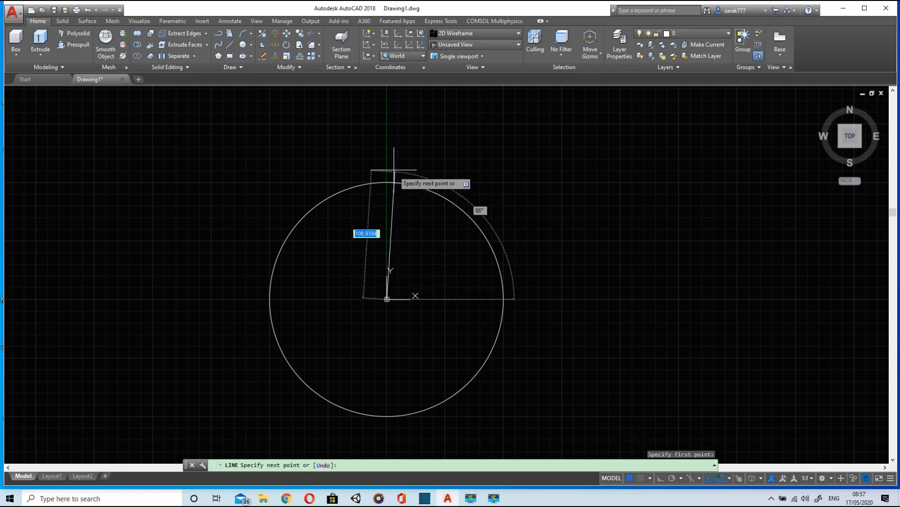
left_click(658, 478)
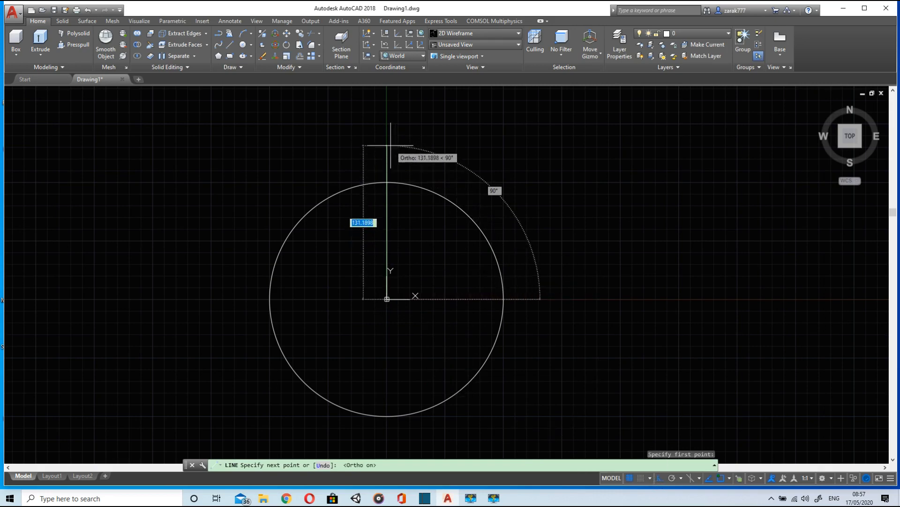
type("1")
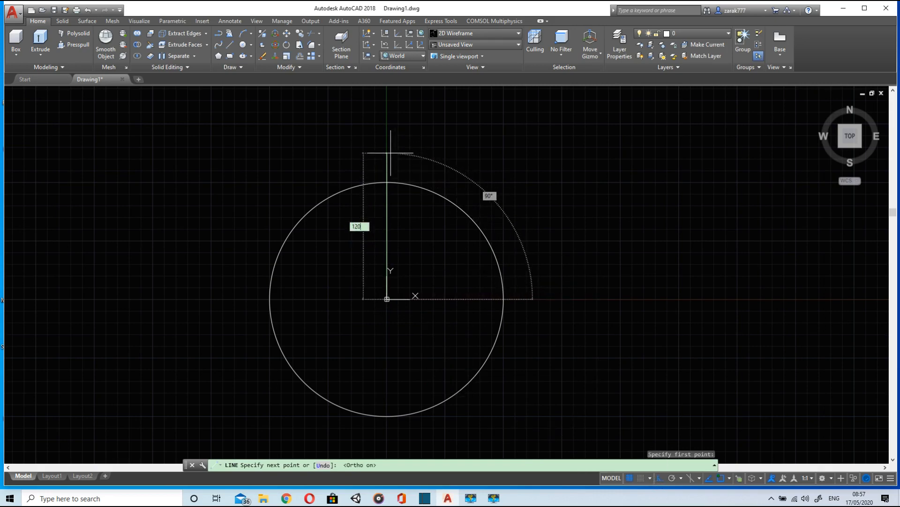
type("20")
key("Return")
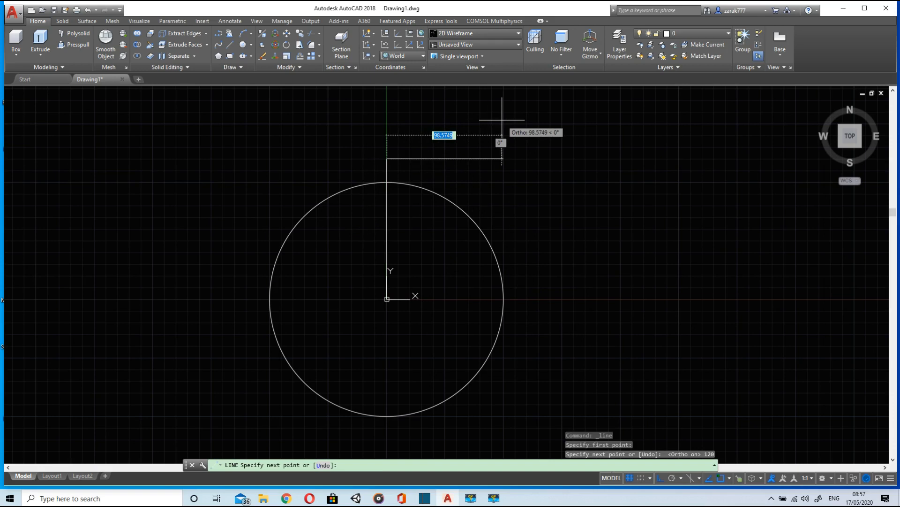
key("Escape")
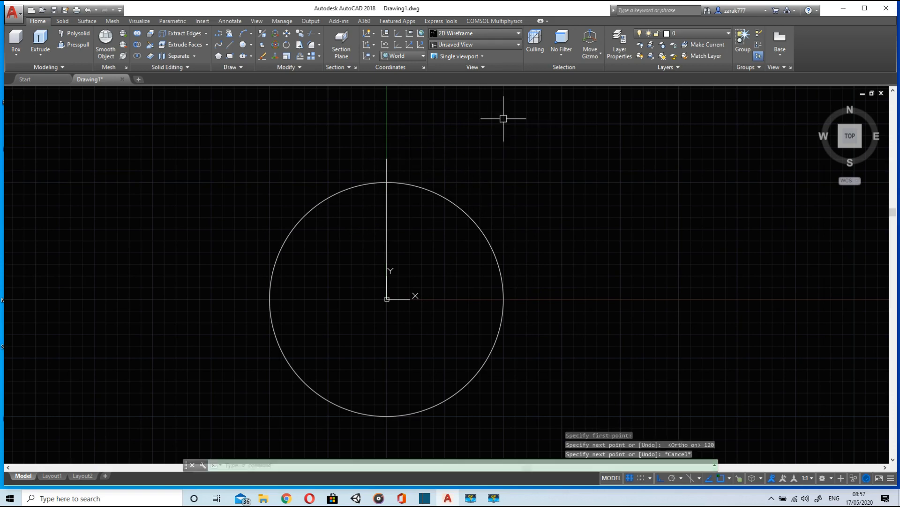
Step: Draw a separate 10-unit horizontal line above the circle, to the right of the vertical line's upper end
left_click(230, 45)
left_click(423, 151)
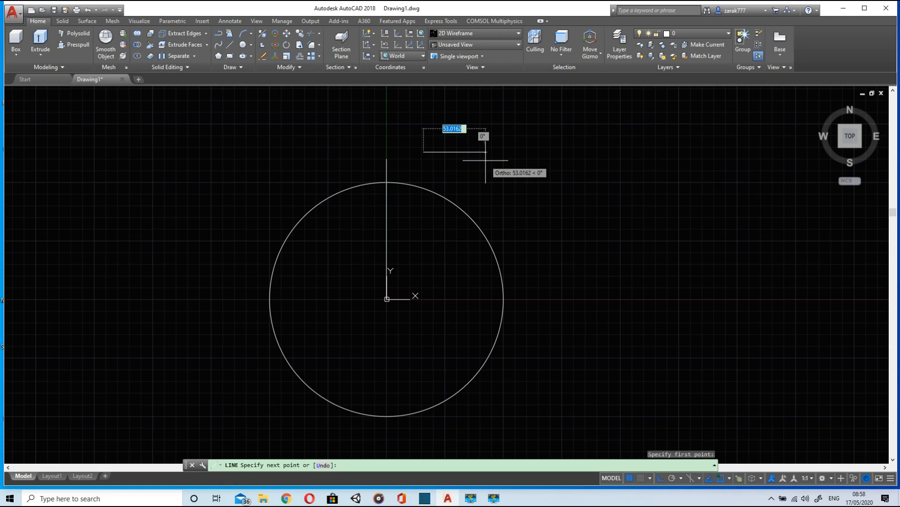
type("10")
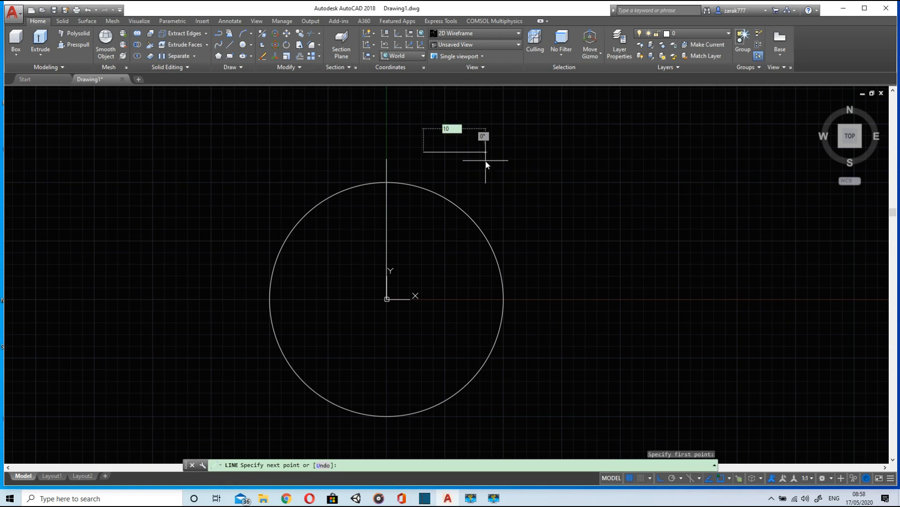
key("Return")
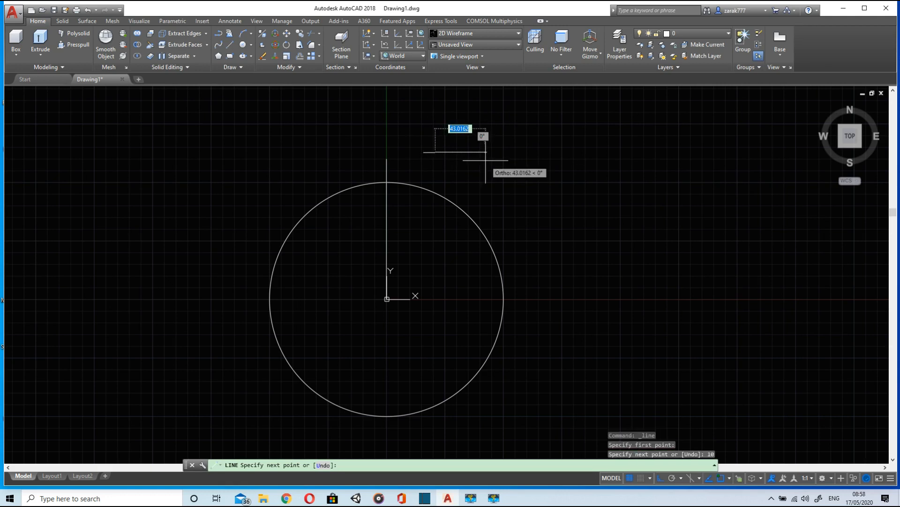
key("Escape")
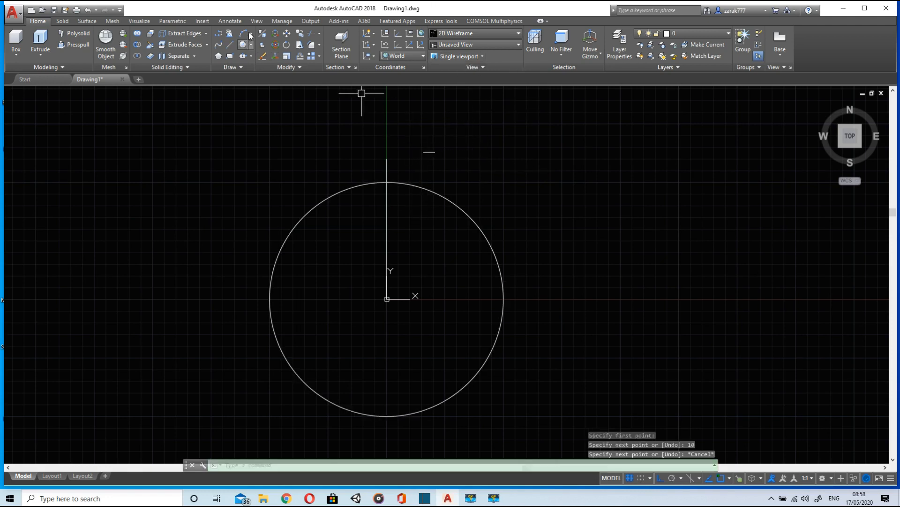
Step: Move the 10-unit line by its midpoint onto the upper end of the vertical line
left_click(287, 34)
left_click(429, 152)
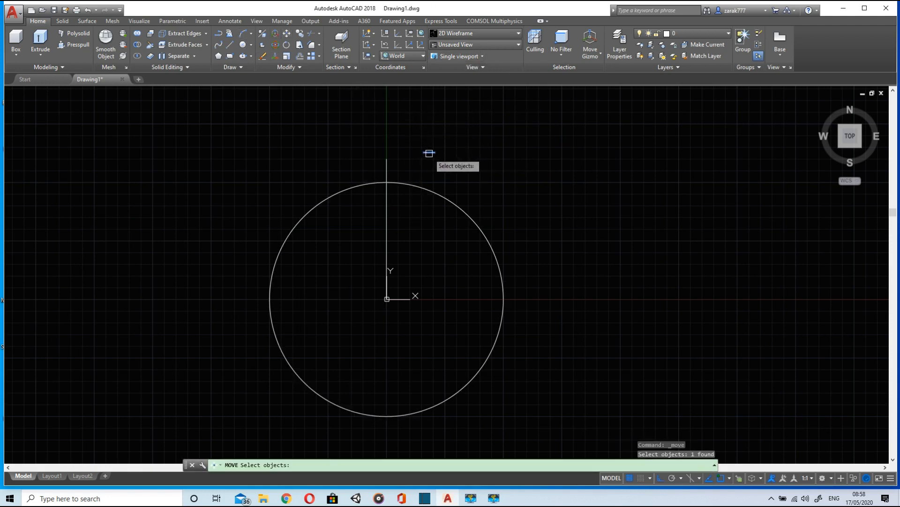
key("Return")
scroll(427, 140, "up", 5)
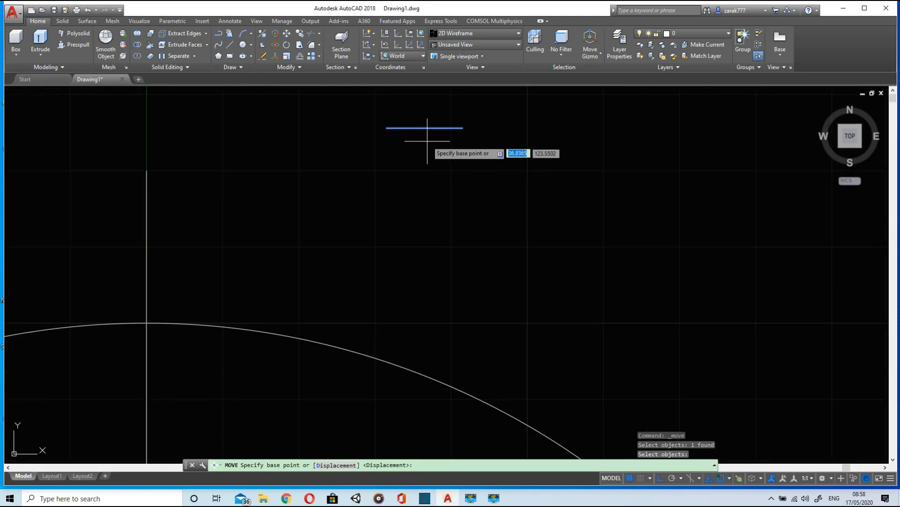
left_click(426, 128)
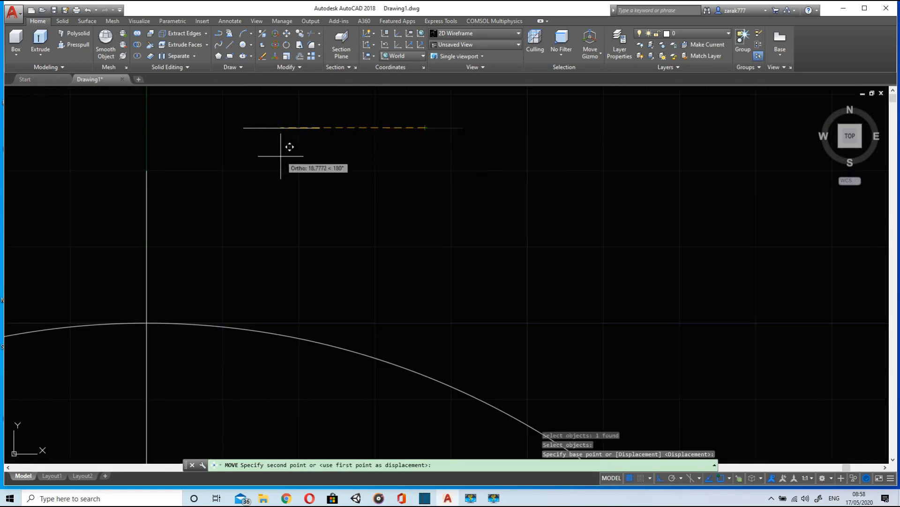
left_click(150, 173)
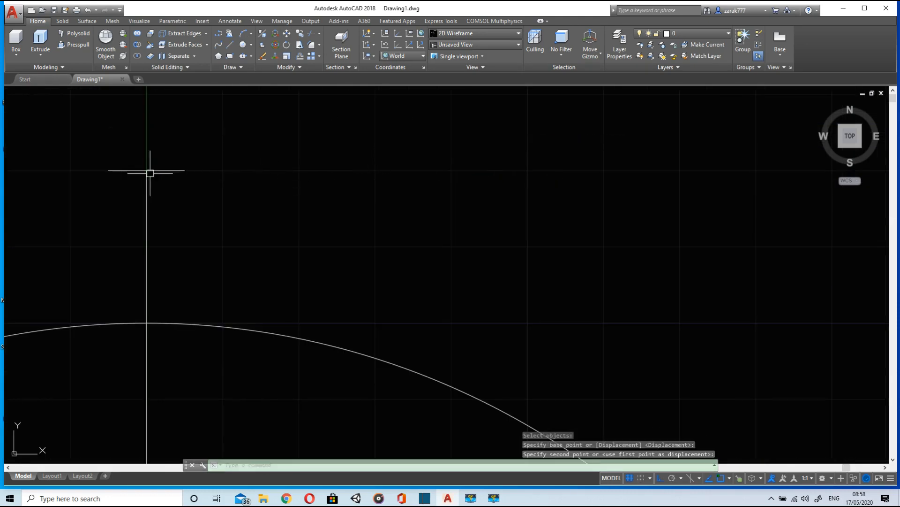
Step: Draw a 12-unit horizontal line leftward from the point where the vertical line crosses the top of the circle
scroll(264, 209, "down", 4)
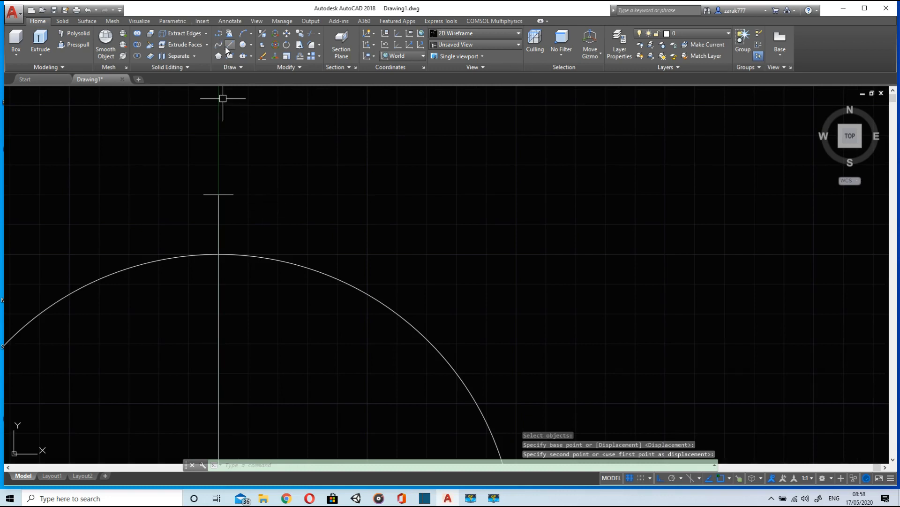
left_click(227, 47)
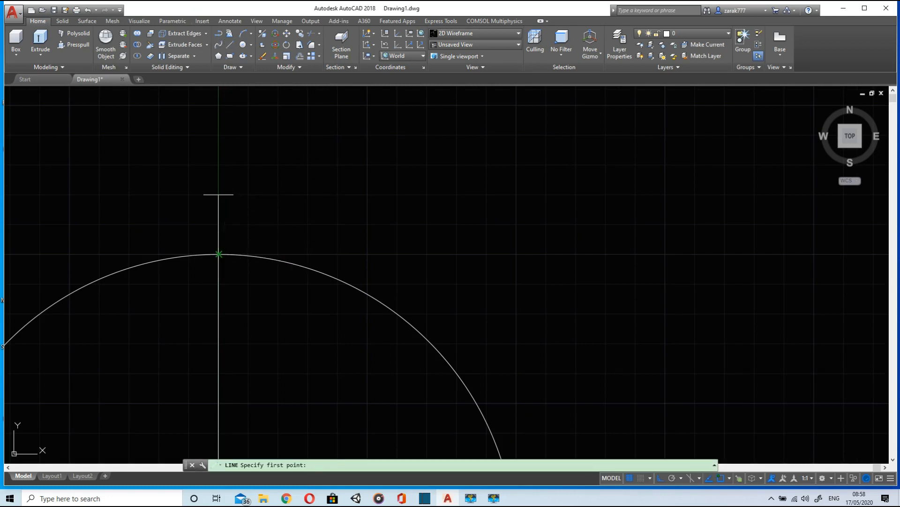
left_click(218, 255)
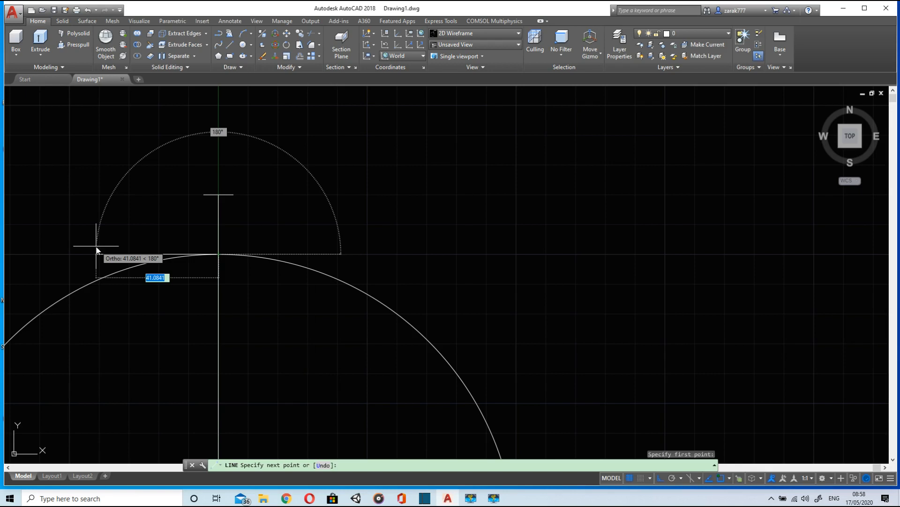
type("12")
key("Return")
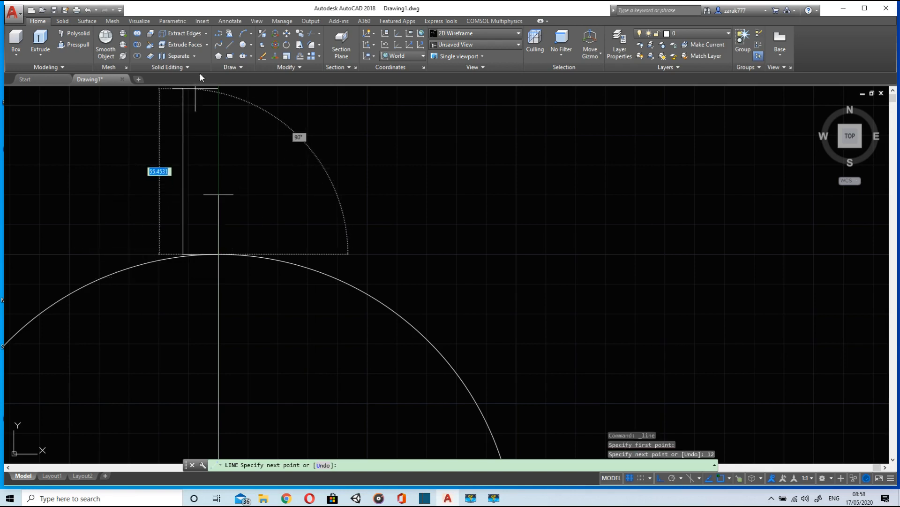
key("Escape")
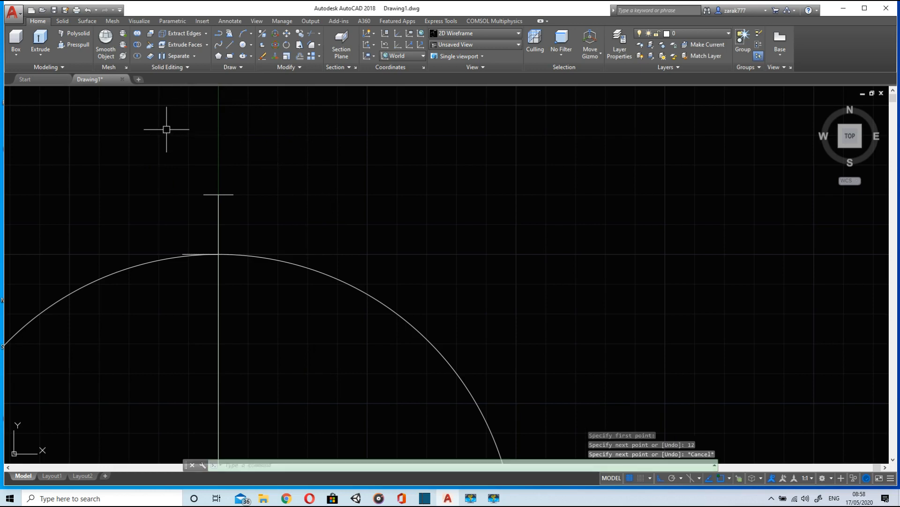
Step: Draw a three-point arc from the tip line's left end through the 12-unit line's left end, finishing just inside the circle
left_click(241, 36)
left_click(204, 194)
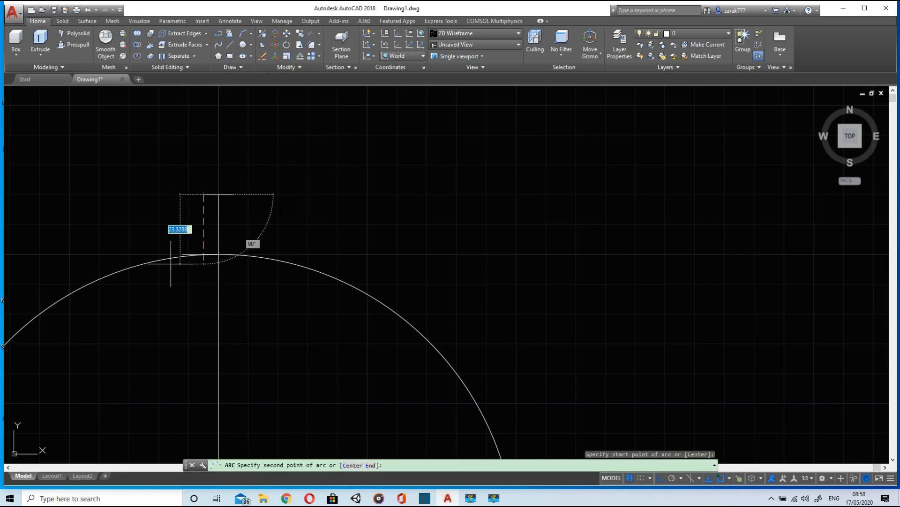
left_click(183, 253)
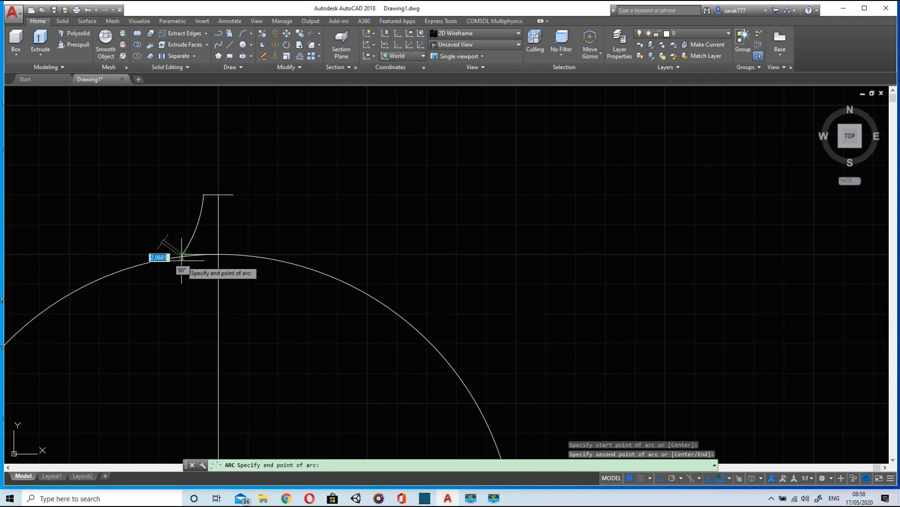
left_click(185, 278)
key("Escape")
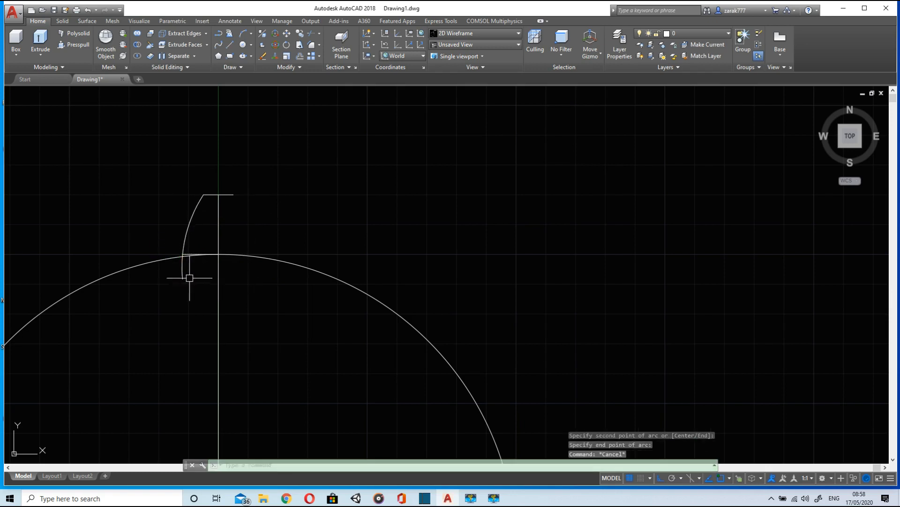
Step: Trim the part of the arc that extends inside the circle, using the circle as the cutting edge
left_click(309, 35)
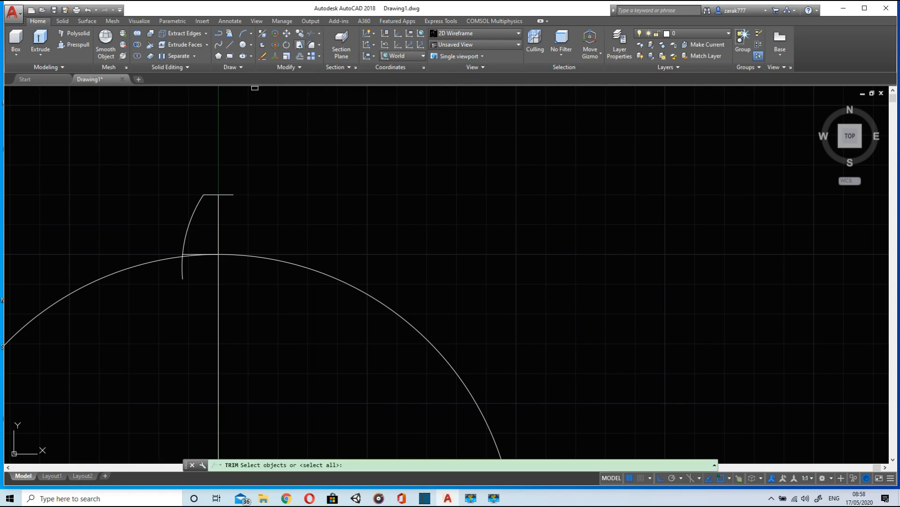
left_click(159, 260)
key("Return")
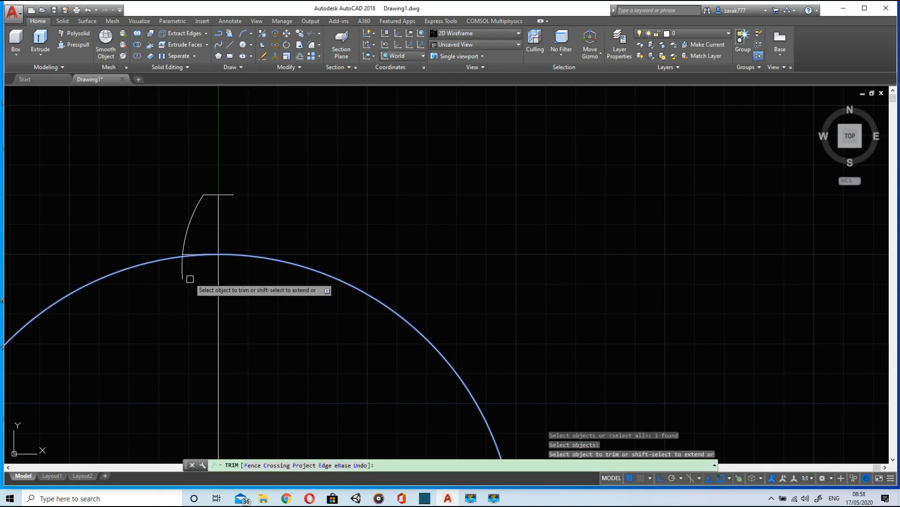
left_click(184, 275)
key("Escape")
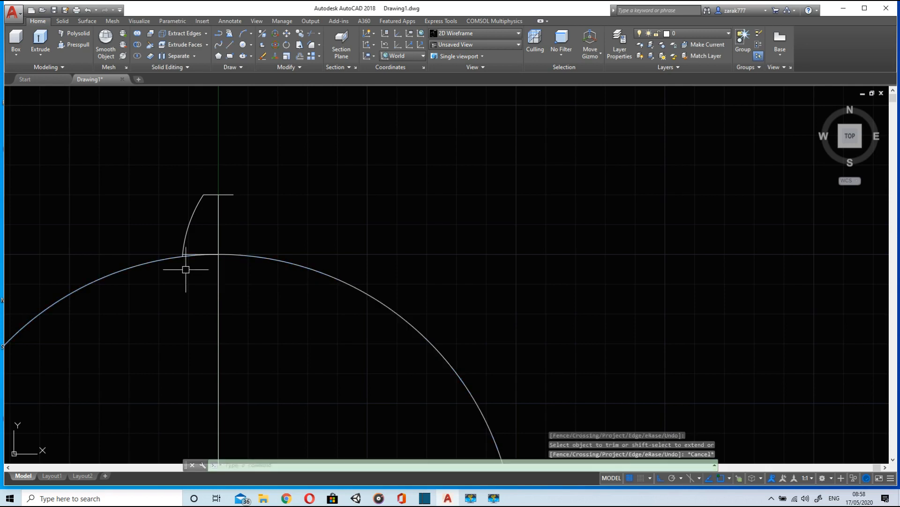
Step: Delete the 12-unit horizontal helper line at the top of the circle
scroll(188, 255, "up", 2)
left_click(190, 256)
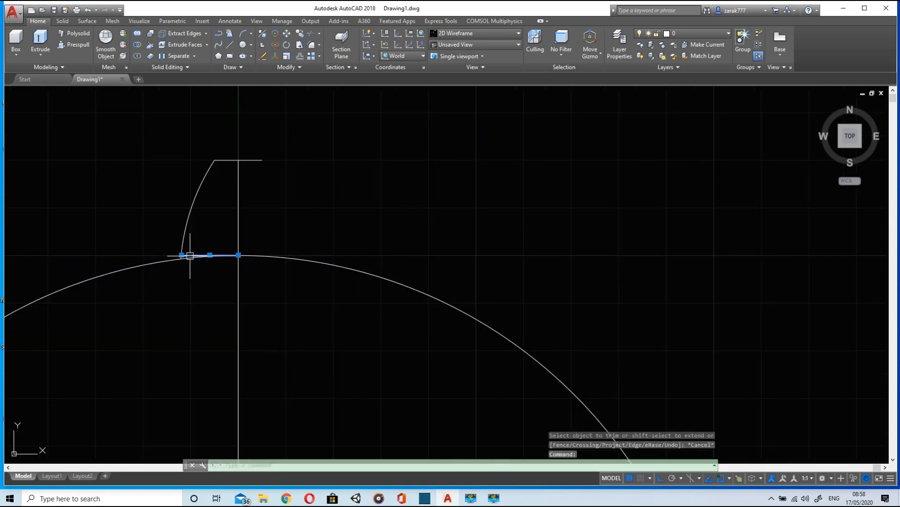
key("Delete")
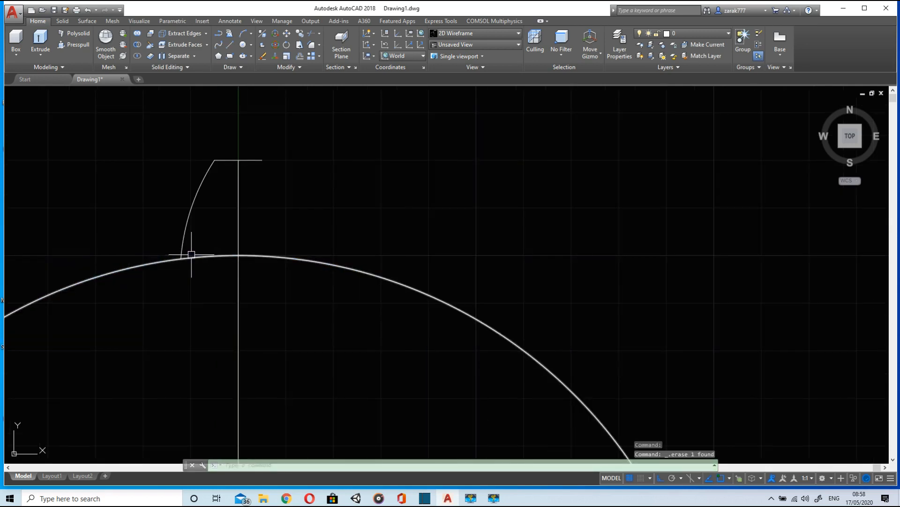
Step: Mirror the tooth's left flank arc about the vertical centre line, keeping the source arc
scroll(291, 94, "down", 2)
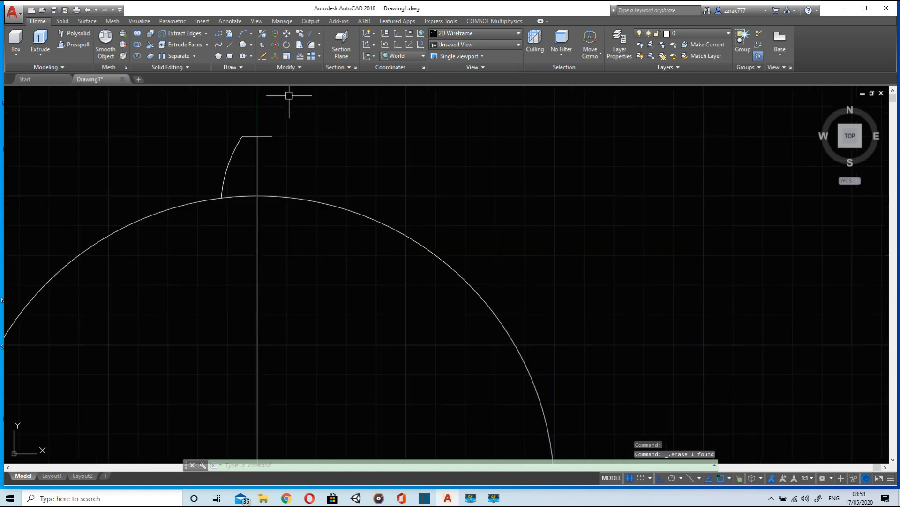
left_click(293, 68)
left_click(305, 79)
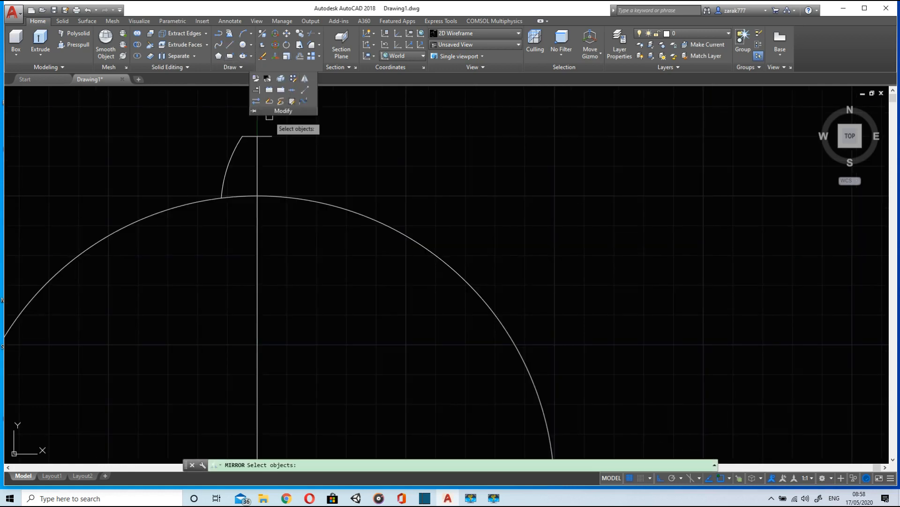
left_click(238, 142)
key("Return")
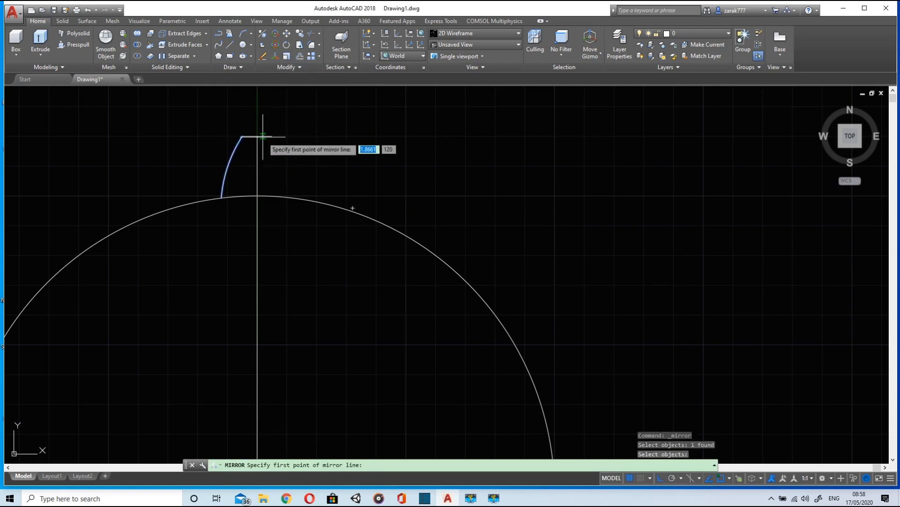
left_click(257, 136)
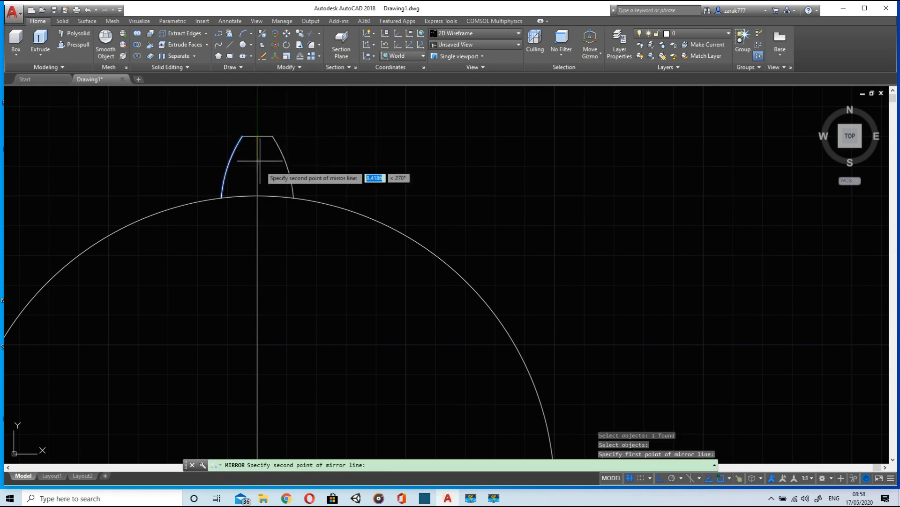
left_click(257, 195)
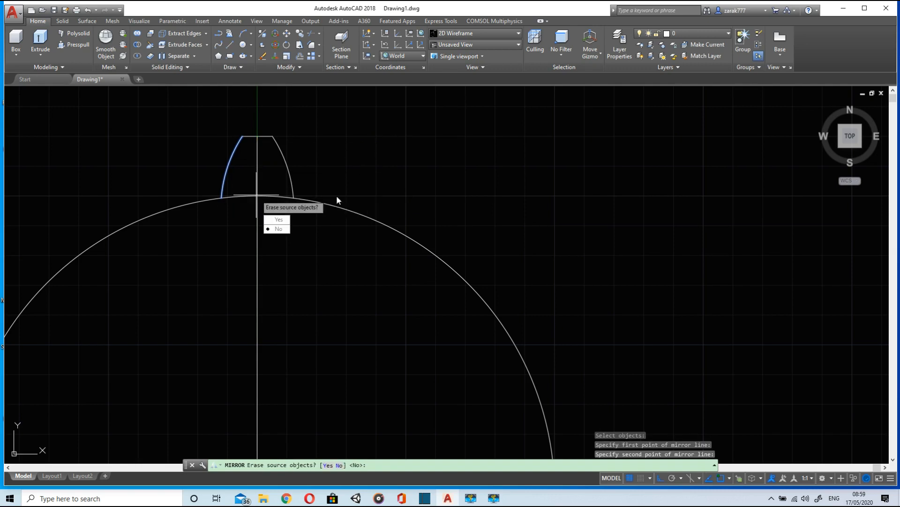
type("N")
key("Return")
Step: Delete the vertical centre line running from the circle's centre to the tooth tip
scroll(306, 169, "down", 2)
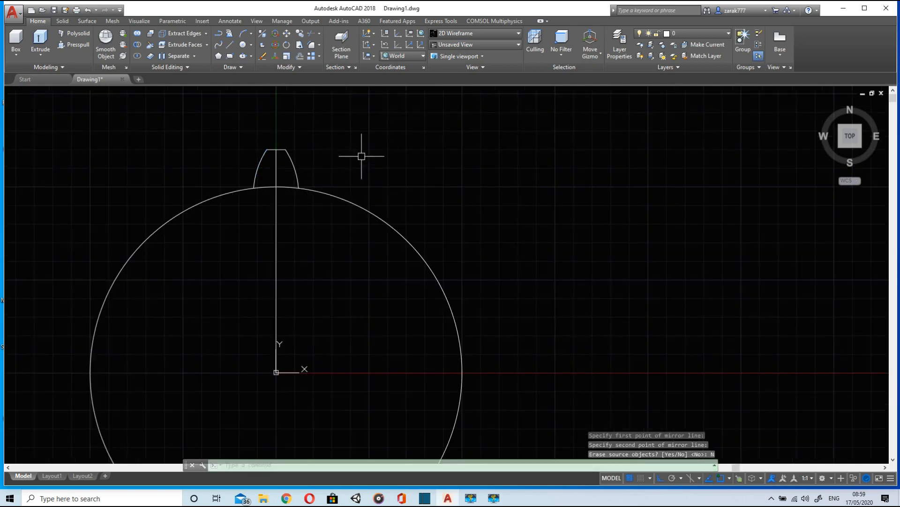
left_click(276, 240)
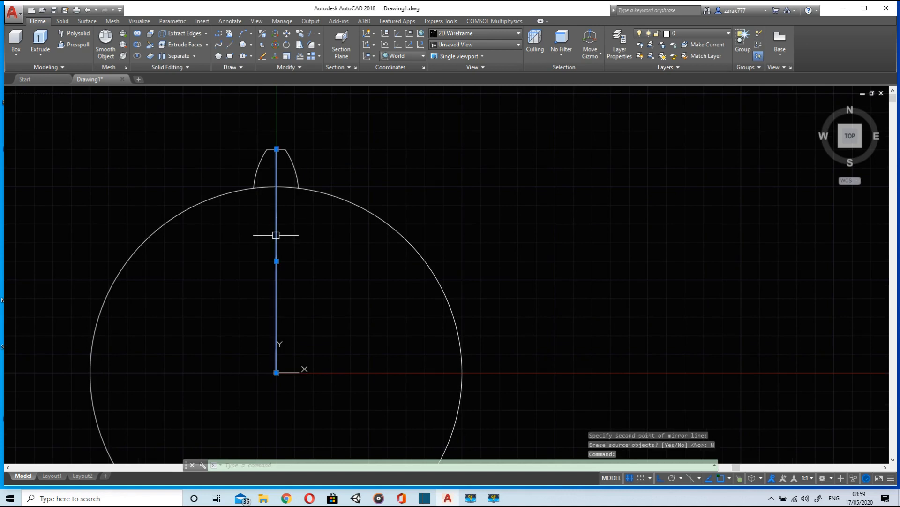
key("Delete")
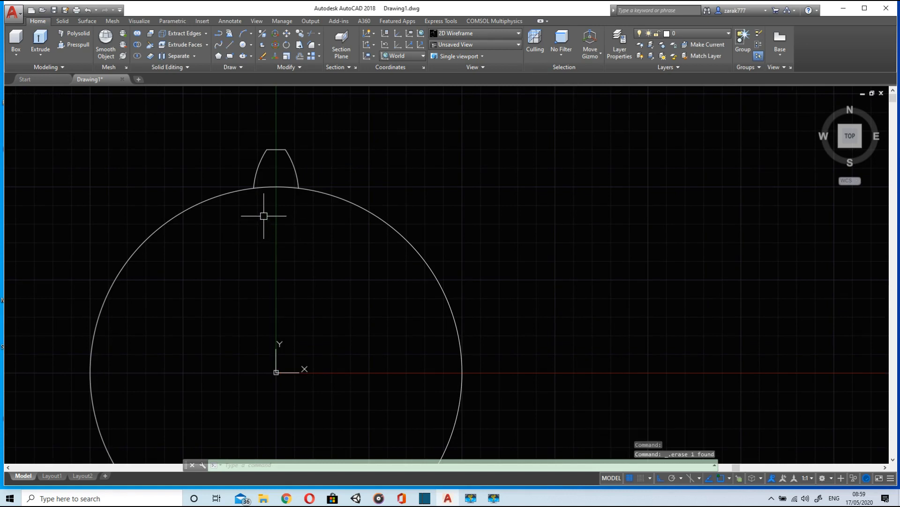
Step: Create a polar array of the tooth's two flank arcs and tip line around the base circle's centre
scroll(235, 241, "down", 2)
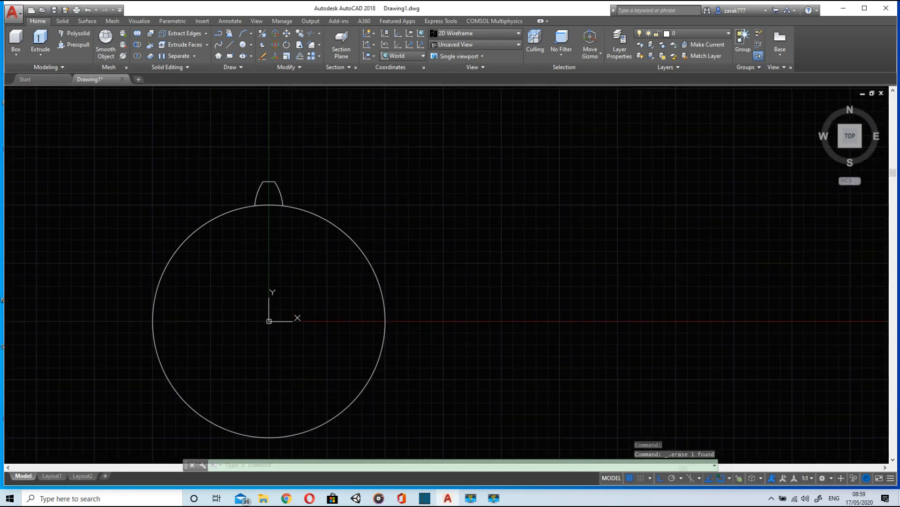
middle_click_drag(262, 262, 298, 244)
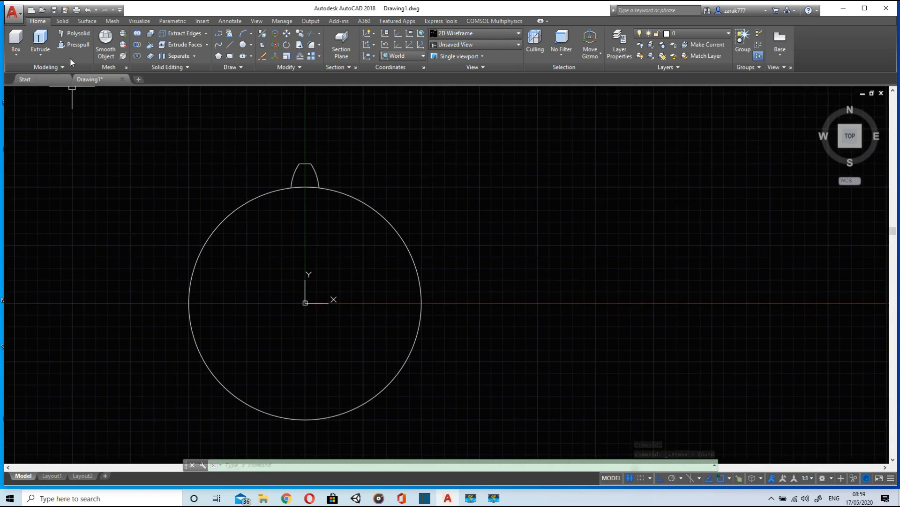
left_click(319, 56)
left_click(301, 108)
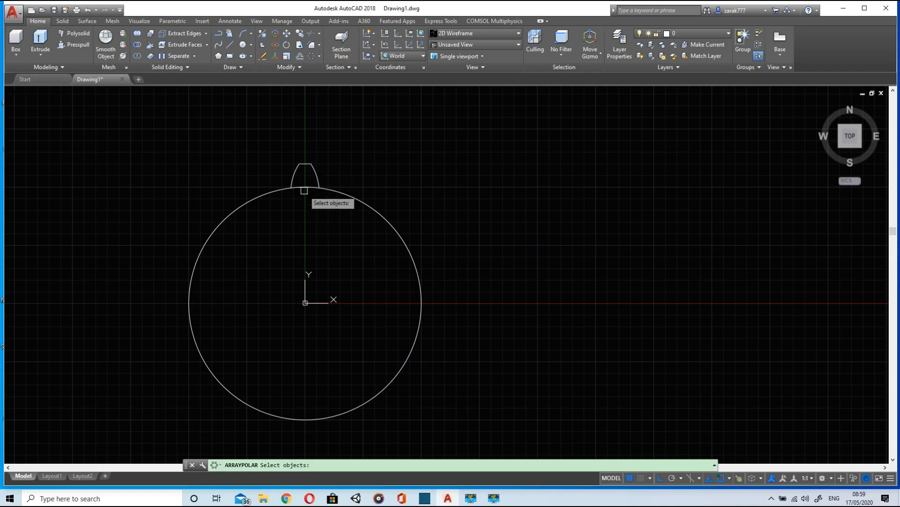
left_click(295, 176)
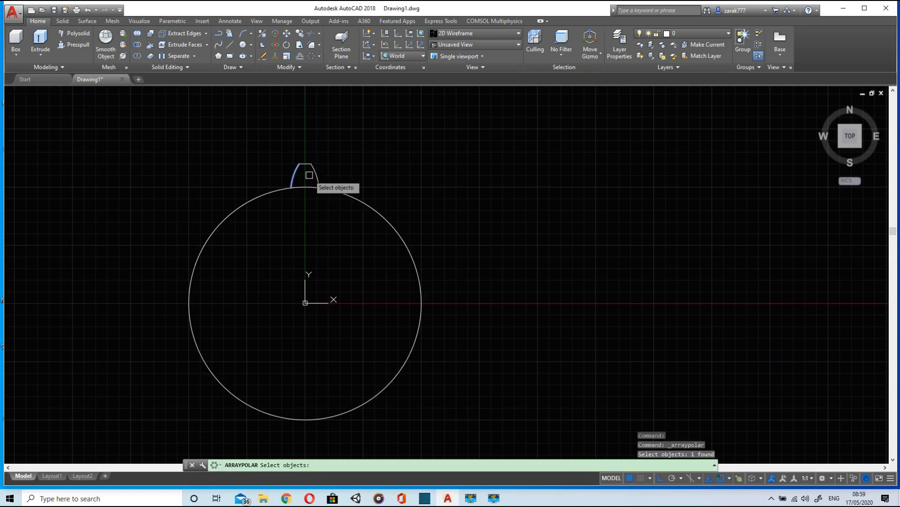
left_click(314, 174)
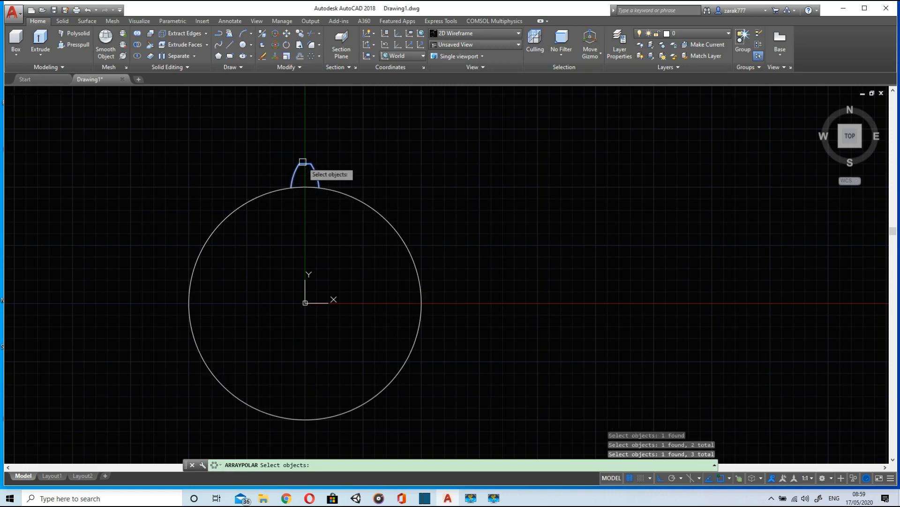
key("Return")
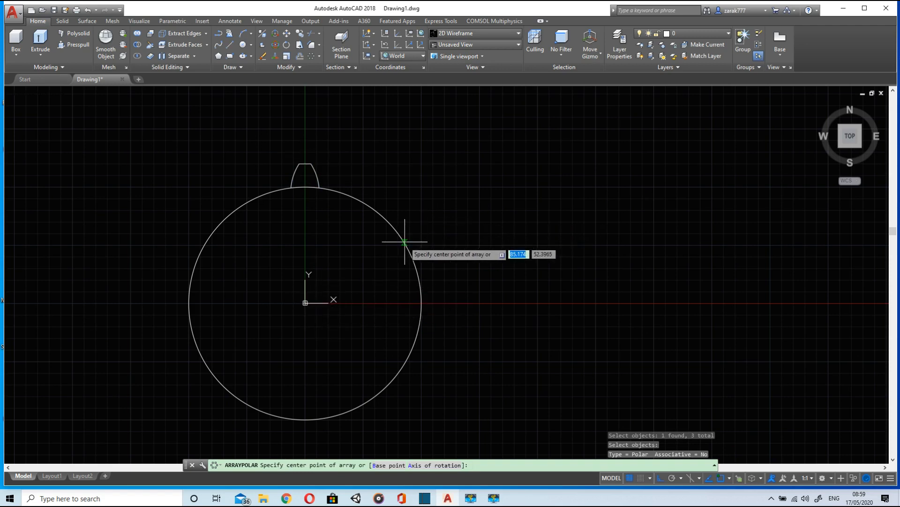
left_click(306, 303)
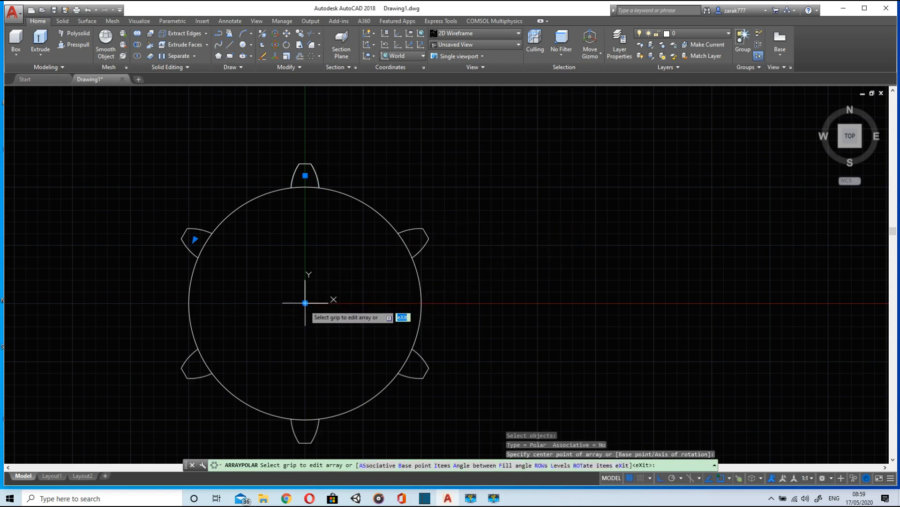
Step: Set the polar array to 16 items and finish it
left_click(107, 33)
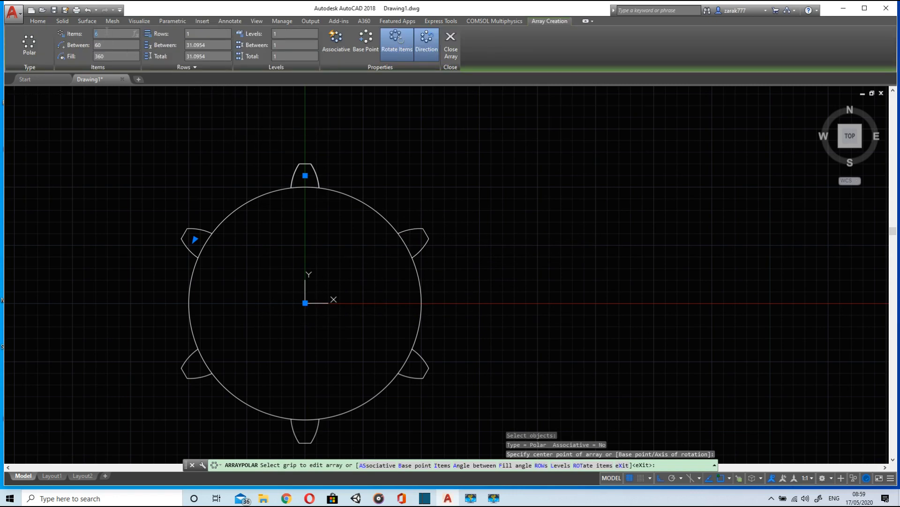
type("16")
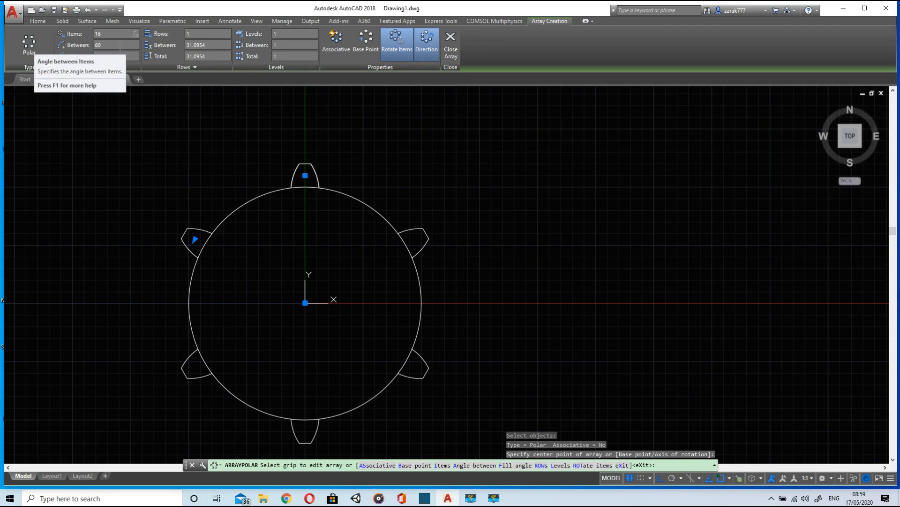
left_click(302, 130)
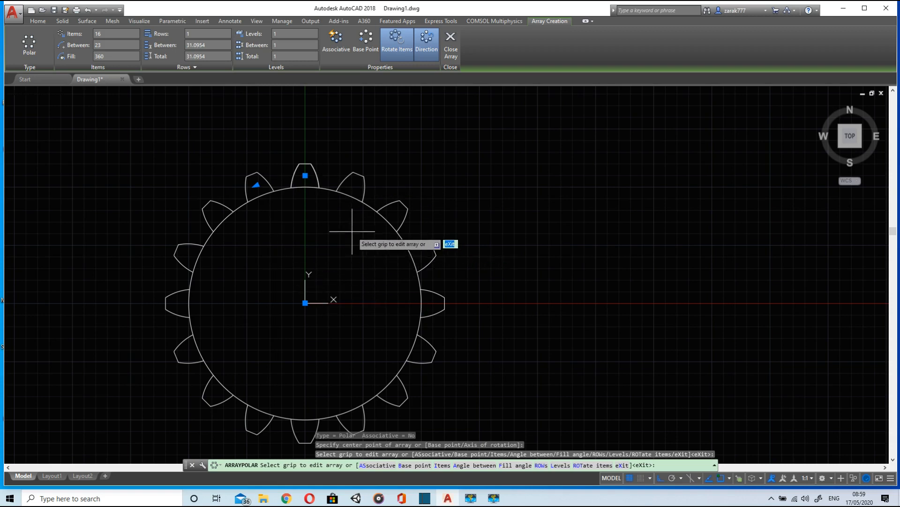
left_click(449, 54)
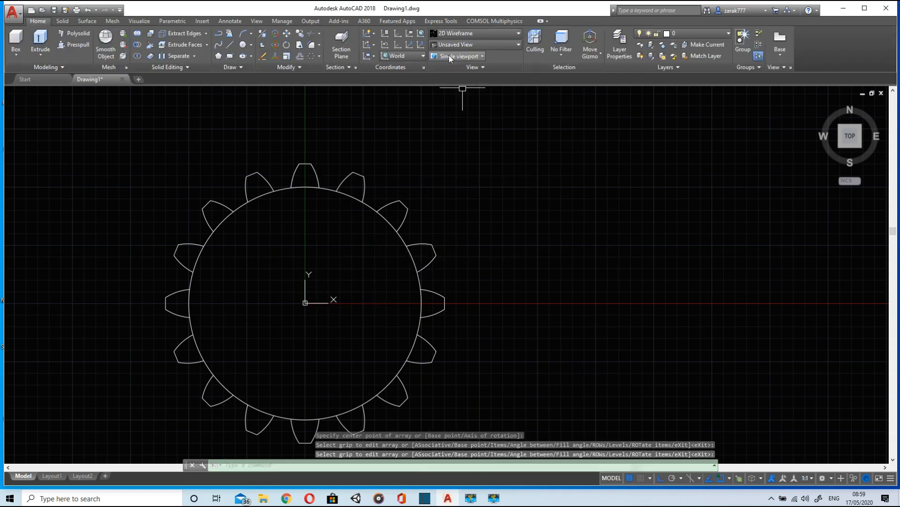
Step: Trim away the base circle segments beneath all 16 teeth, using the teeth and the circle as cutting edges
left_click(311, 33)
mouse_move(494, 136)
left_mouse_down()
mouse_move(310, 132)
mouse_move(167, 336)
mouse_move(251, 421)
mouse_move(497, 418)
mouse_move(501, 389)
left_mouse_up()
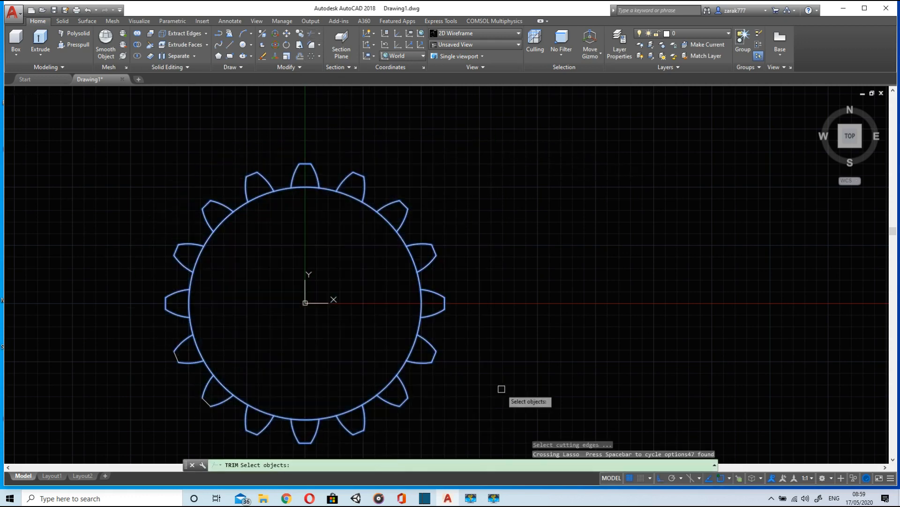
scroll(228, 403, "down", 5)
scroll(226, 402, "up", 5)
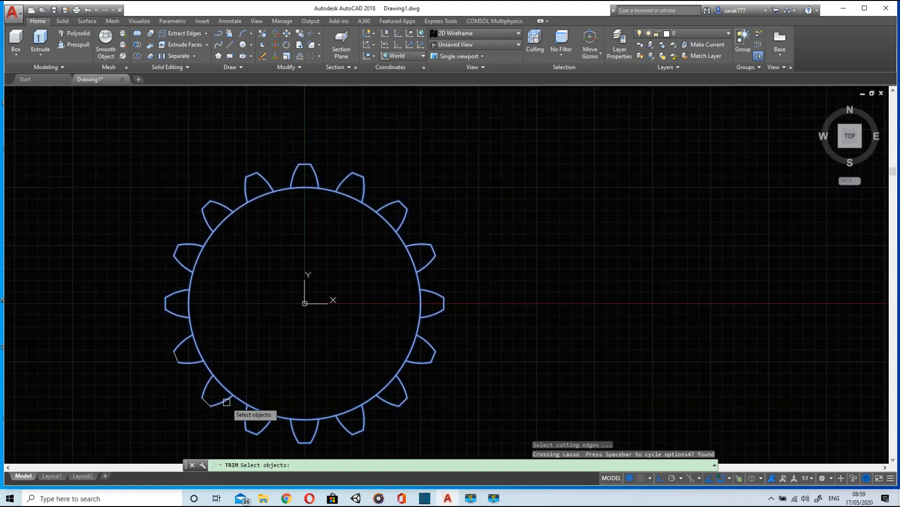
key("Return")
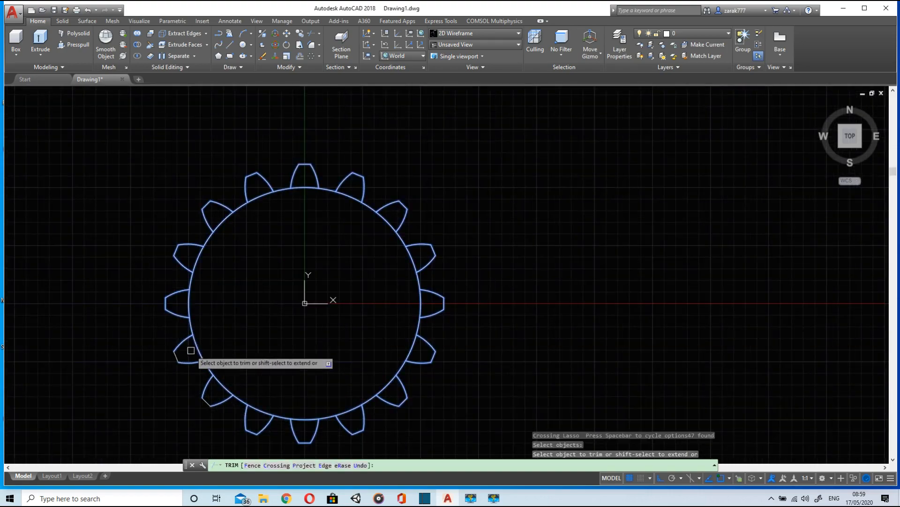
left_click(192, 307)
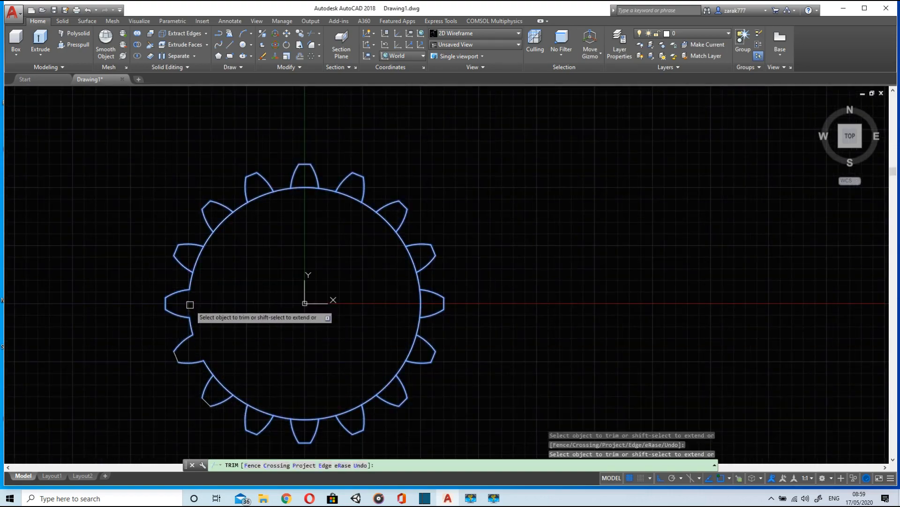
left_click(198, 257)
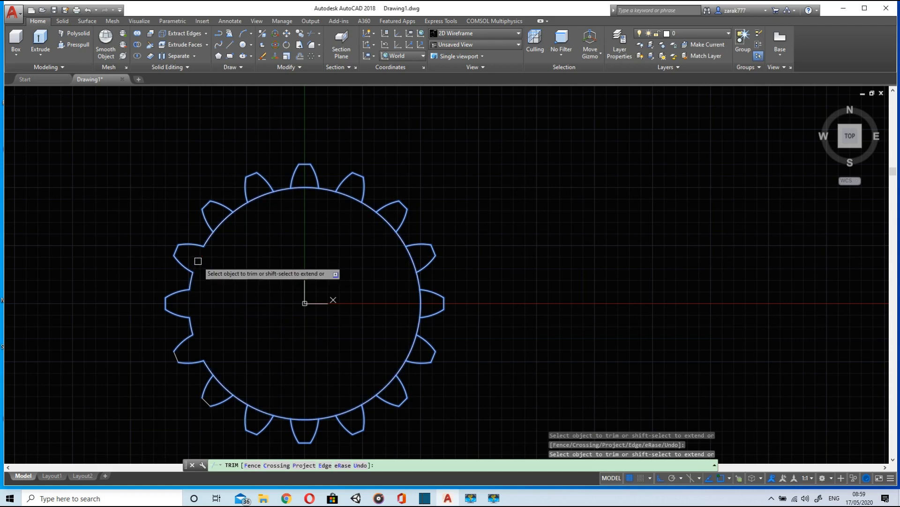
left_click(226, 222)
left_click(261, 194)
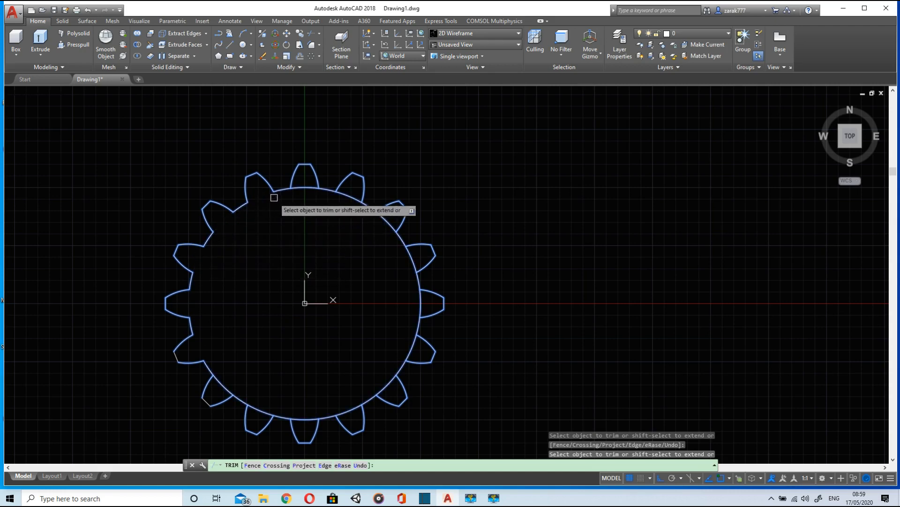
left_click(304, 187)
left_click(351, 195)
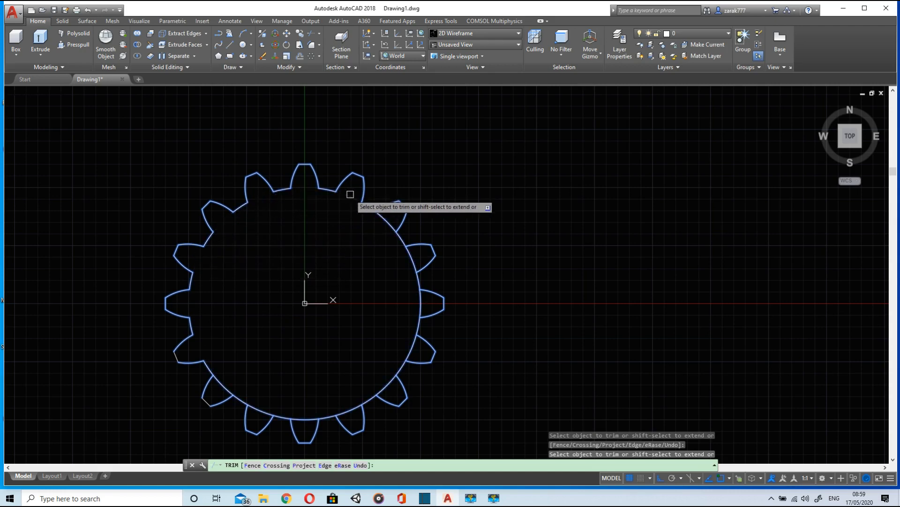
left_click(385, 219)
left_click(415, 262)
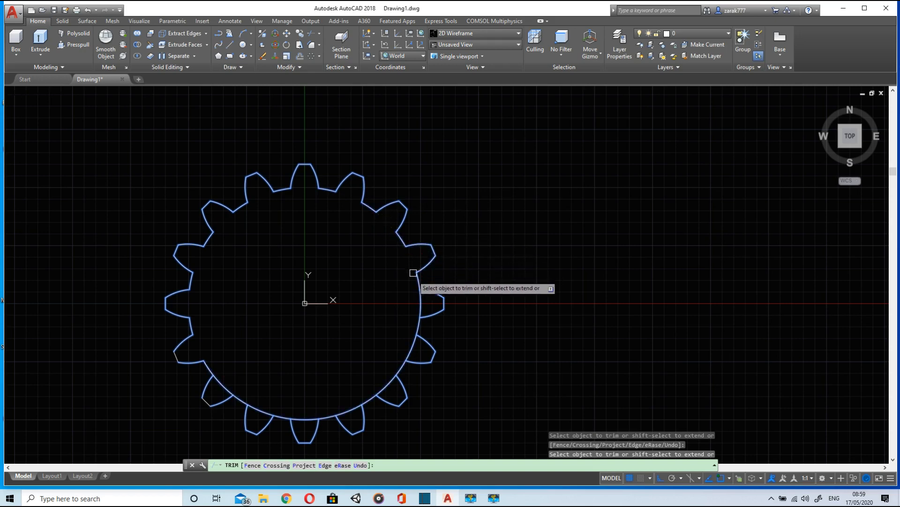
left_click(421, 307)
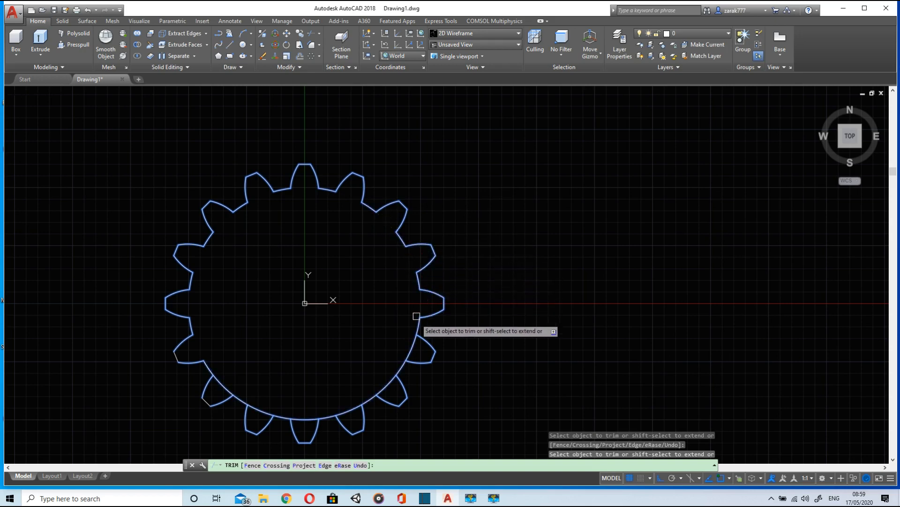
left_click(409, 346)
left_click(382, 390)
left_click(352, 408)
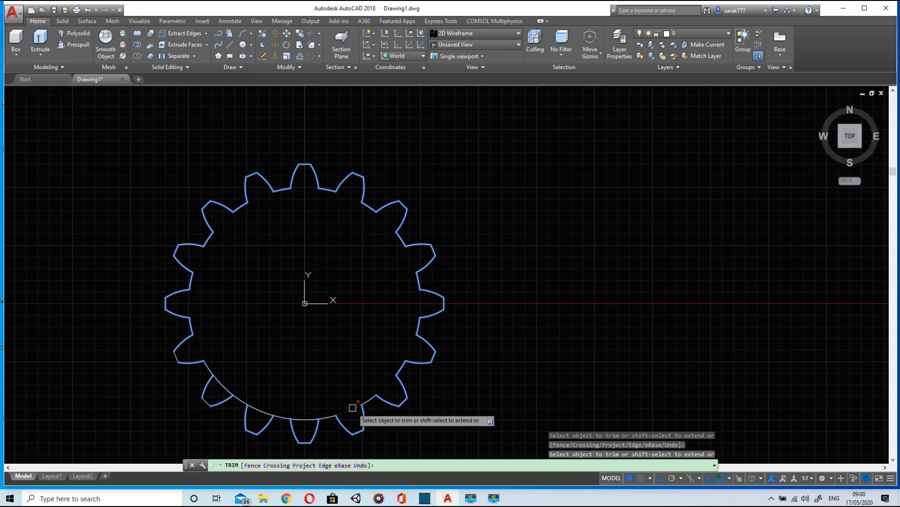
left_click(306, 416)
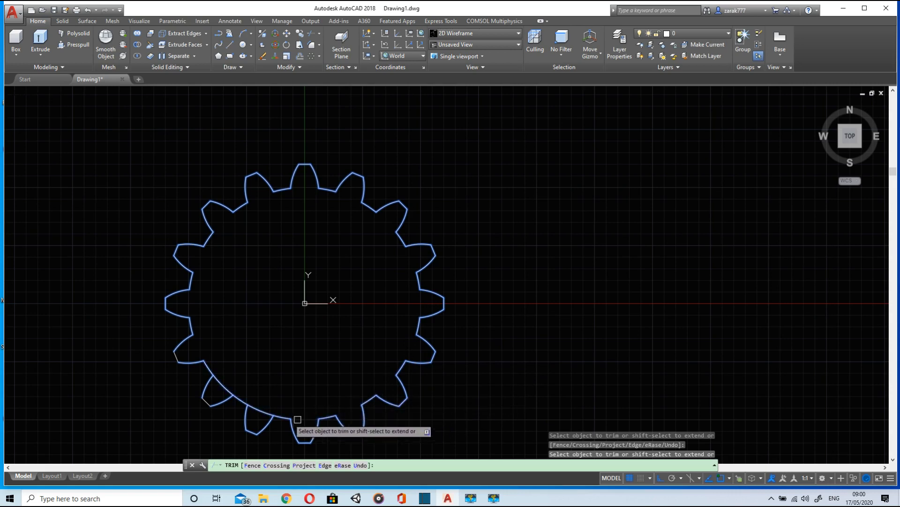
left_click(259, 405)
left_click(221, 374)
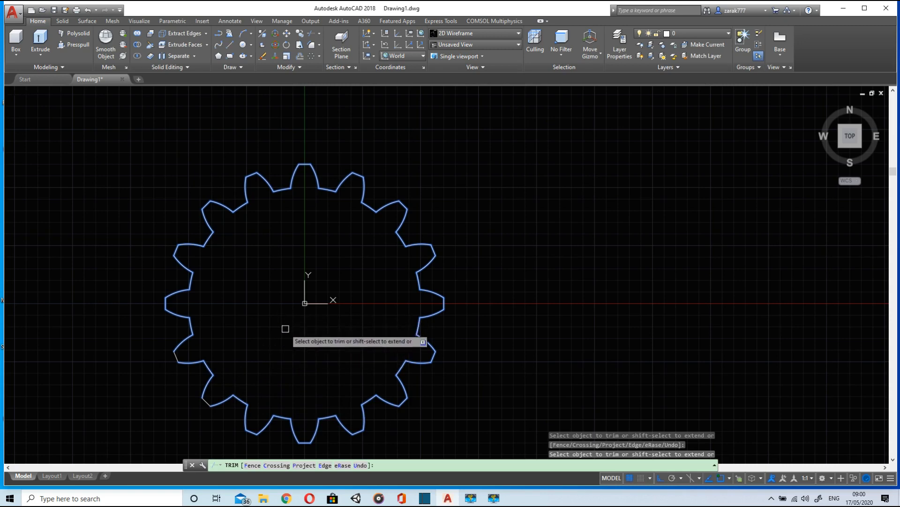
key("Escape")
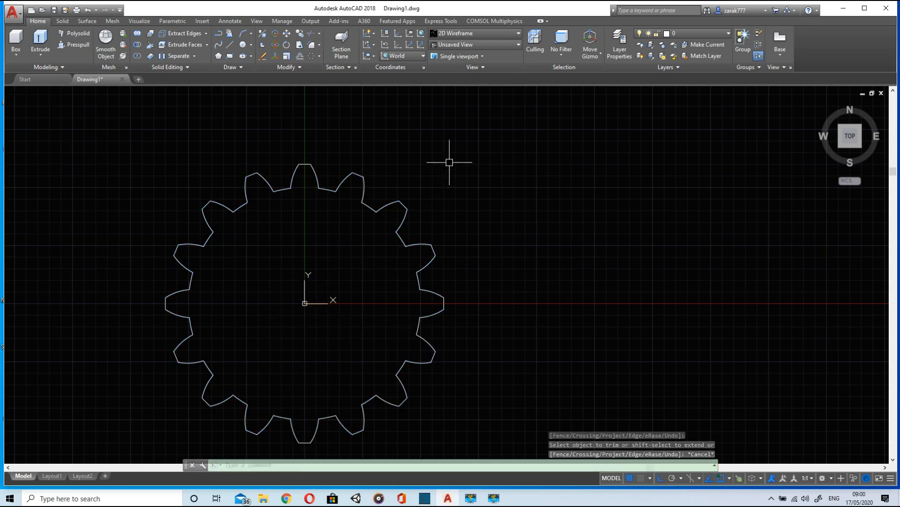
Step: Join all the segments of the gear outline into a single polyline
scroll(433, 205, "down", 2)
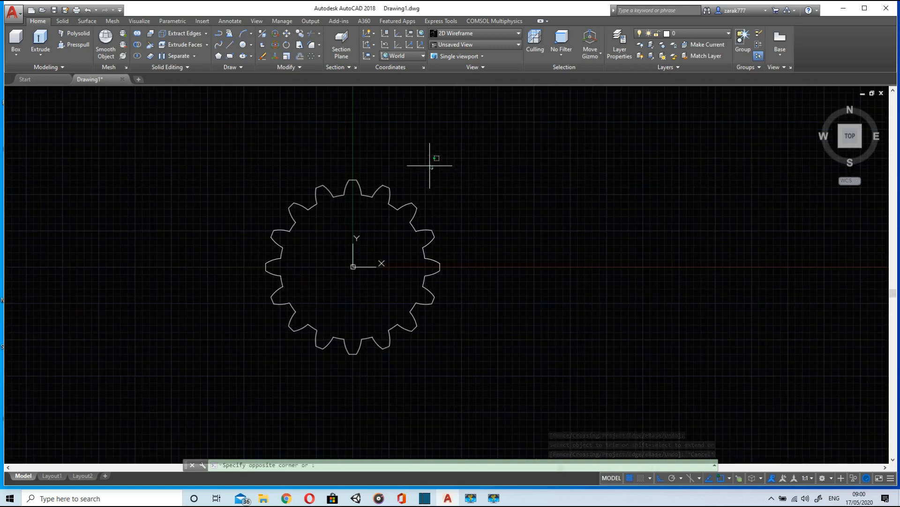
mouse_move(429, 164)
left_mouse_down()
mouse_move(220, 245)
mouse_move(478, 412)
mouse_move(504, 197)
left_mouse_up()
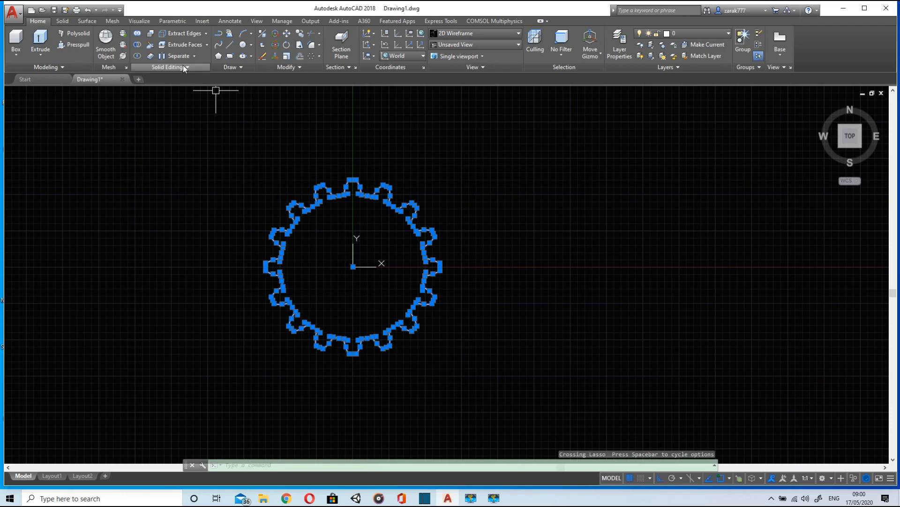
type("j")
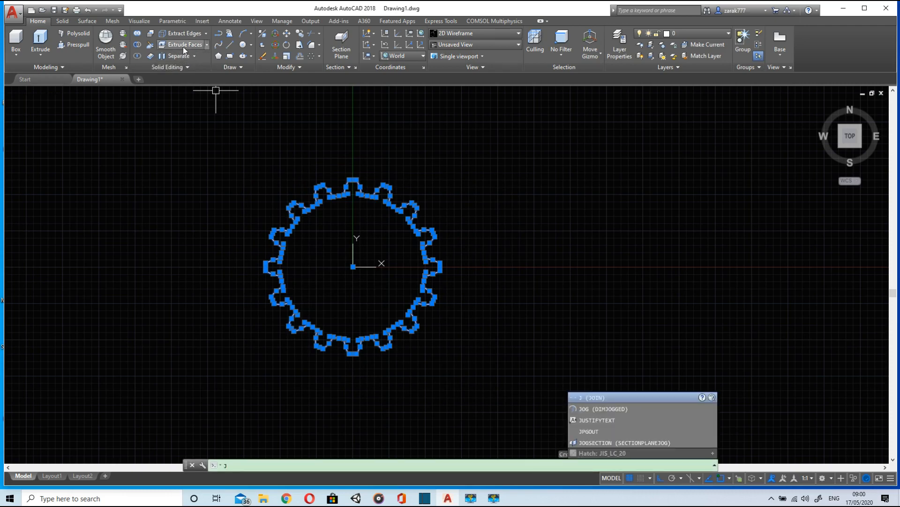
key("Return")
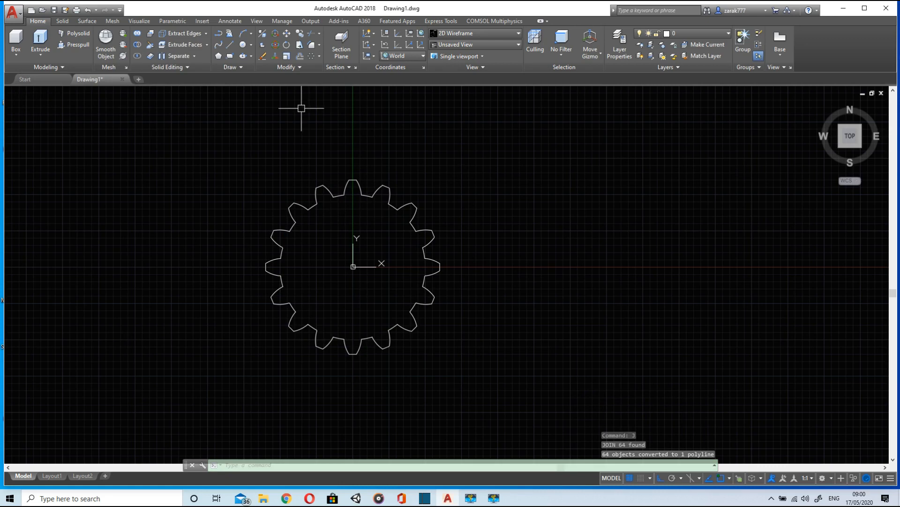
Step: Draw a circle of radius 30 at the centre of the gear
left_click(242, 45)
scroll(352, 265, "up", 2)
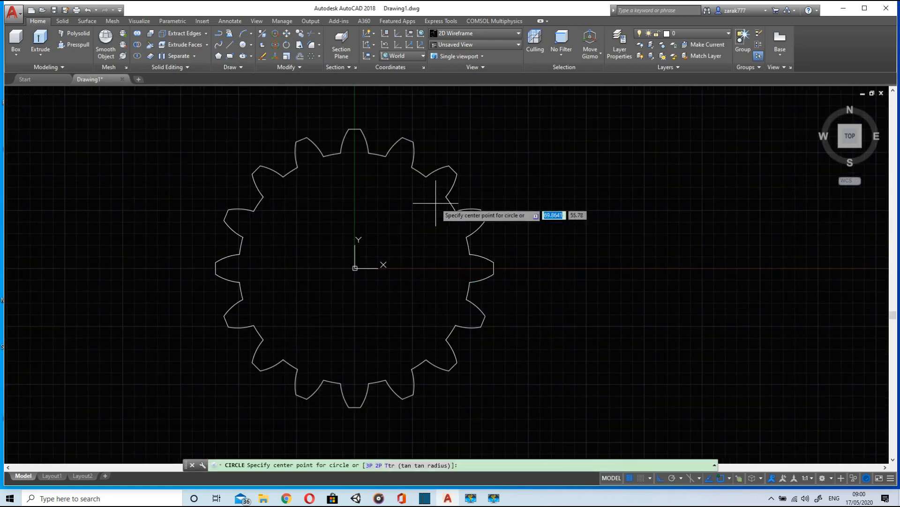
left_click(355, 268)
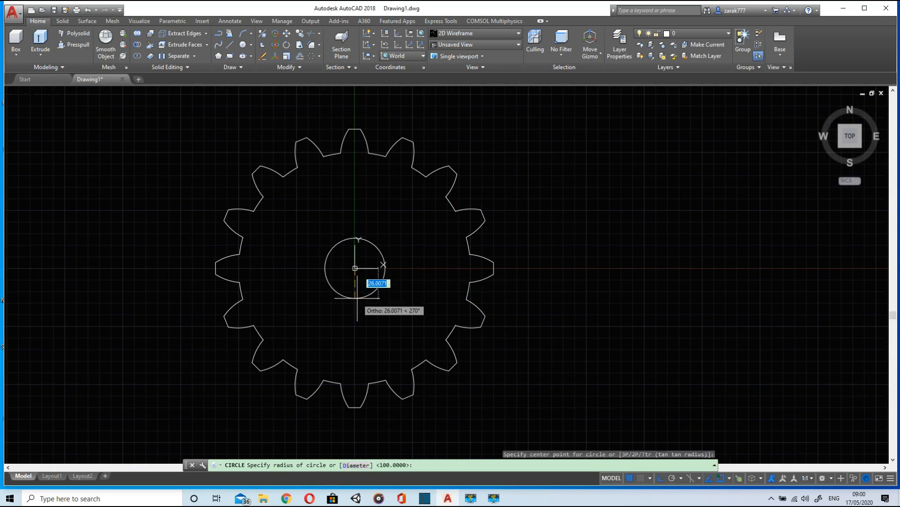
type("30")
key("Return")
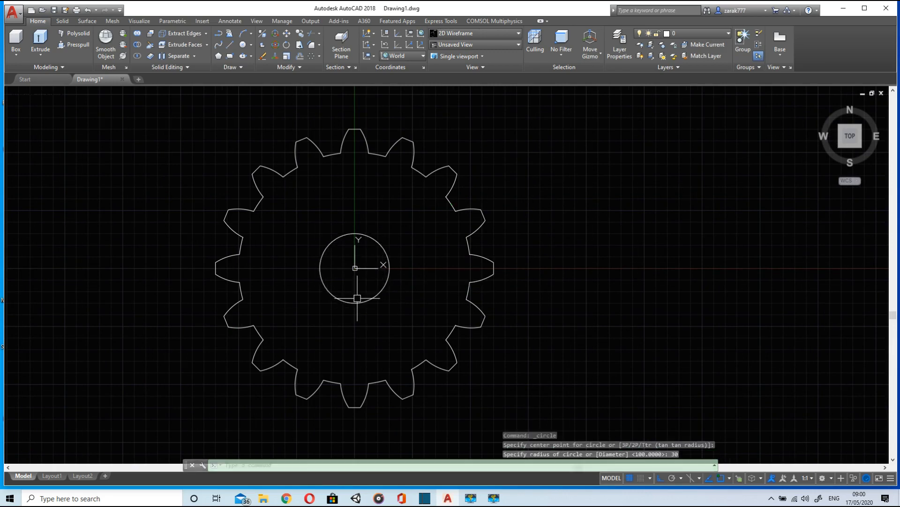
Step: Draw a 15 by 15 square just above the central bore circle
left_click(229, 56)
left_click(342, 219)
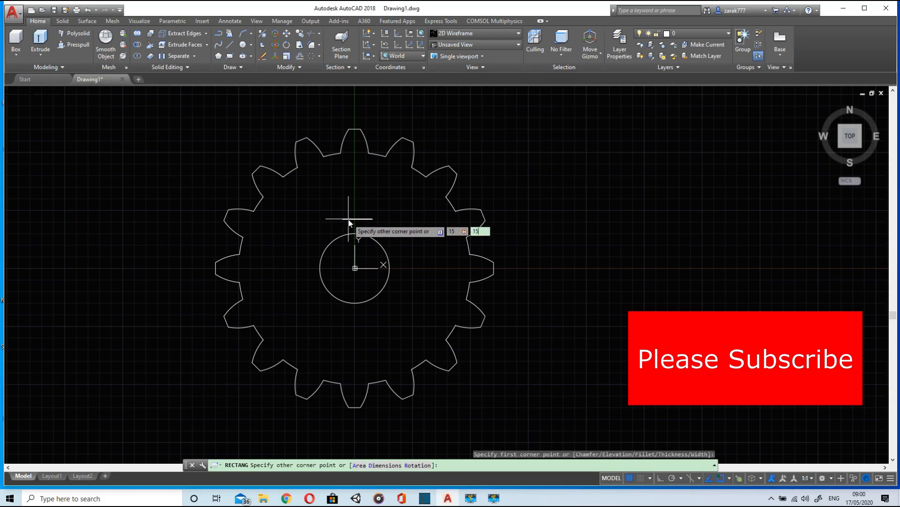
key("Return")
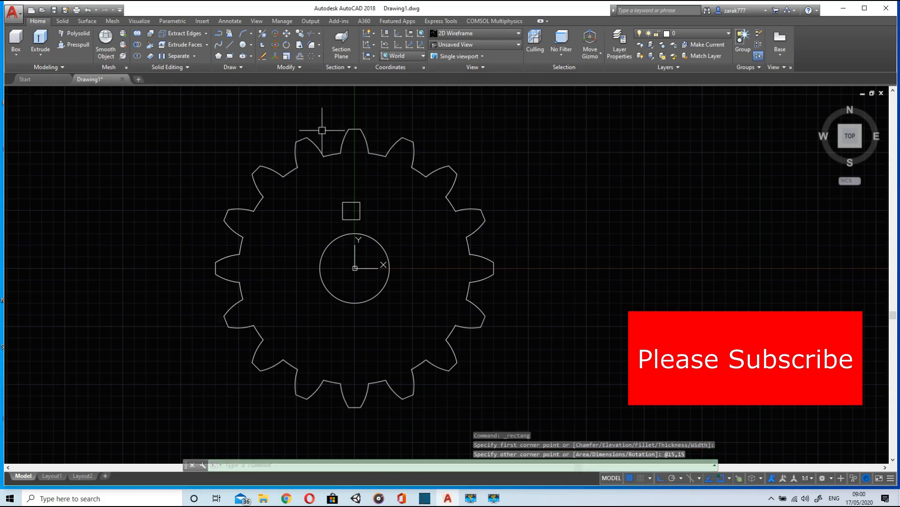
Step: Move the square by its geometric centre onto the topmost point of the bore circle
left_click(286, 34)
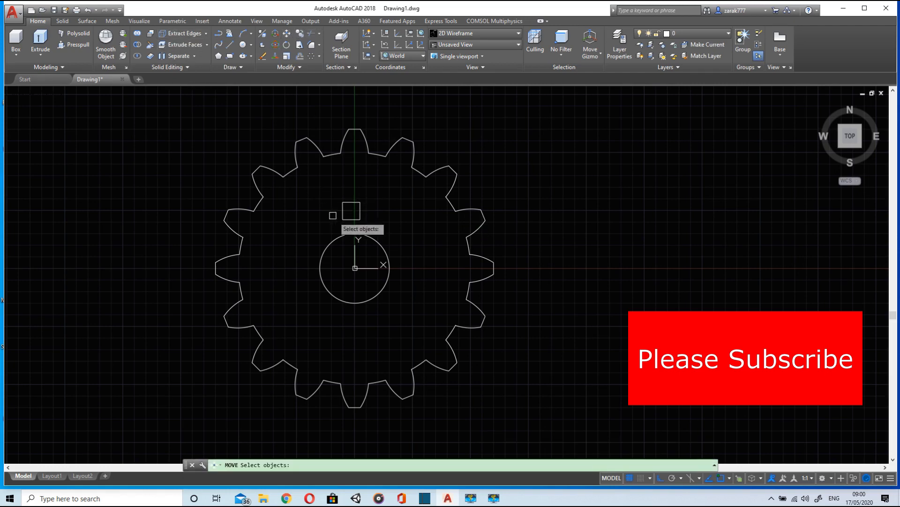
left_click(361, 201)
left_click(344, 213)
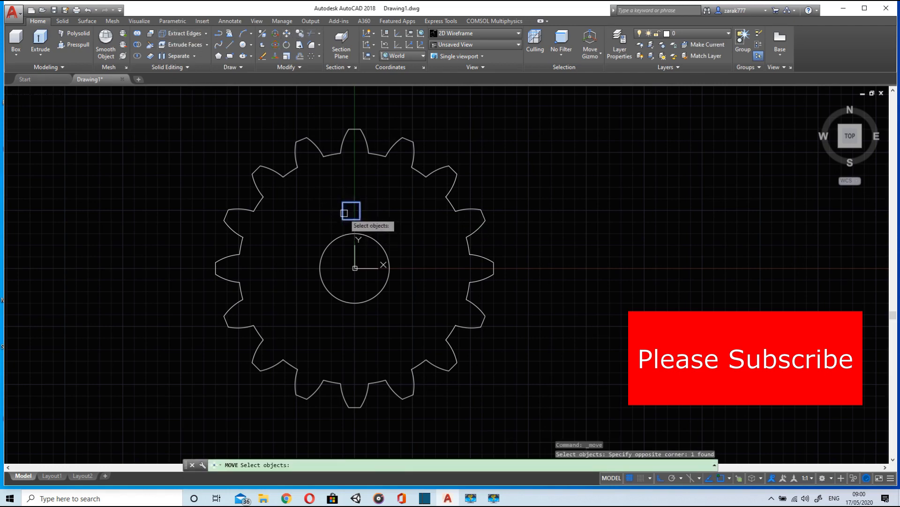
key("Return")
left_click(351, 210)
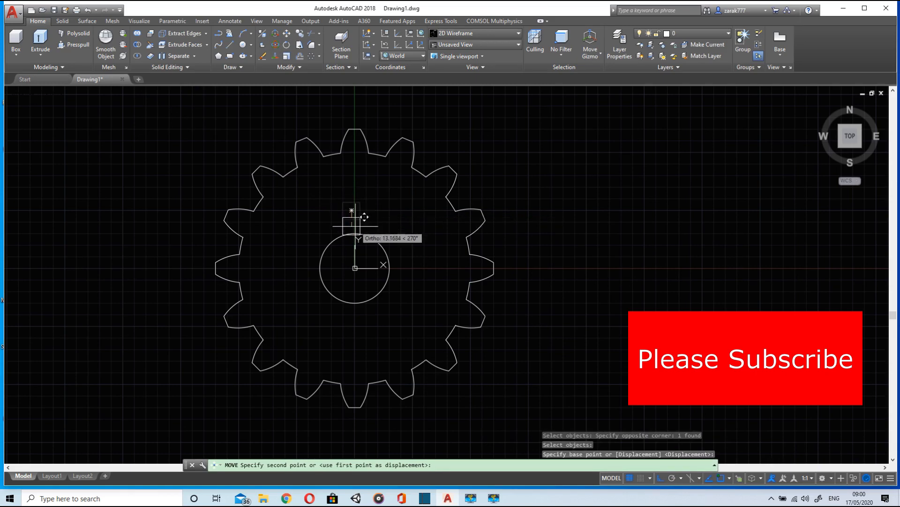
left_click(355, 233)
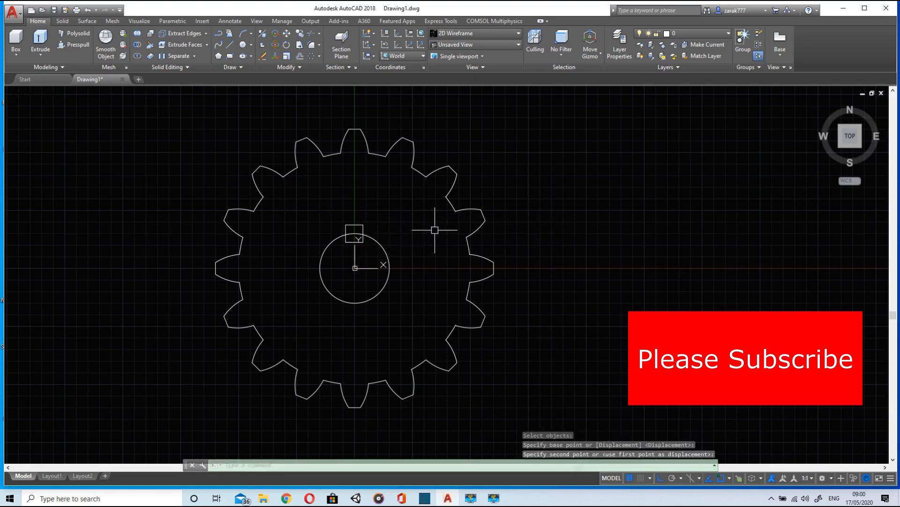
key("Escape")
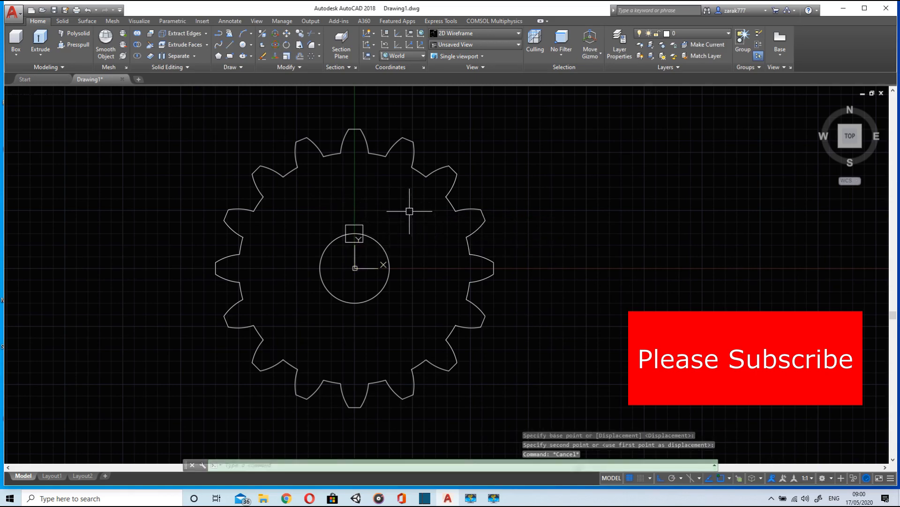
Step: Trim away the part of the square inside the bore and the arc inside the square, using both shapes as cutting edges
left_click(310, 34)
left_click(358, 238)
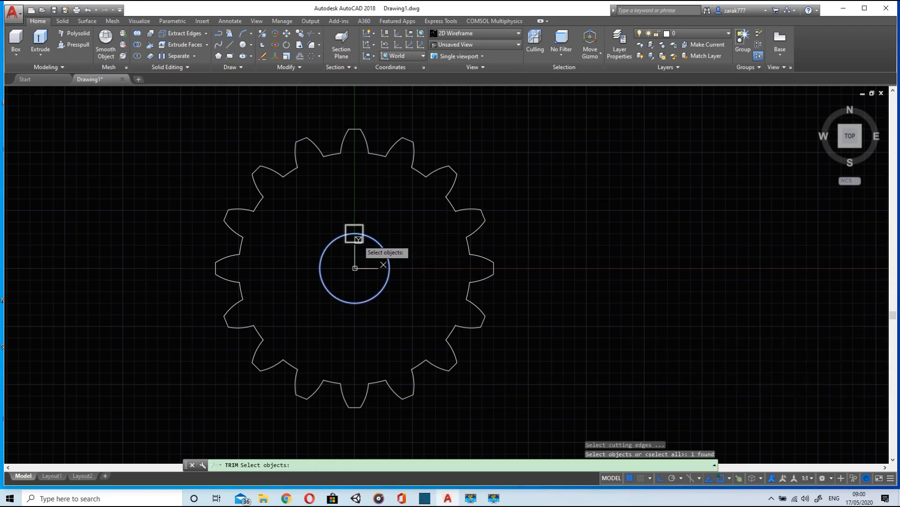
left_click(358, 238)
scroll(359, 247, "up", 6)
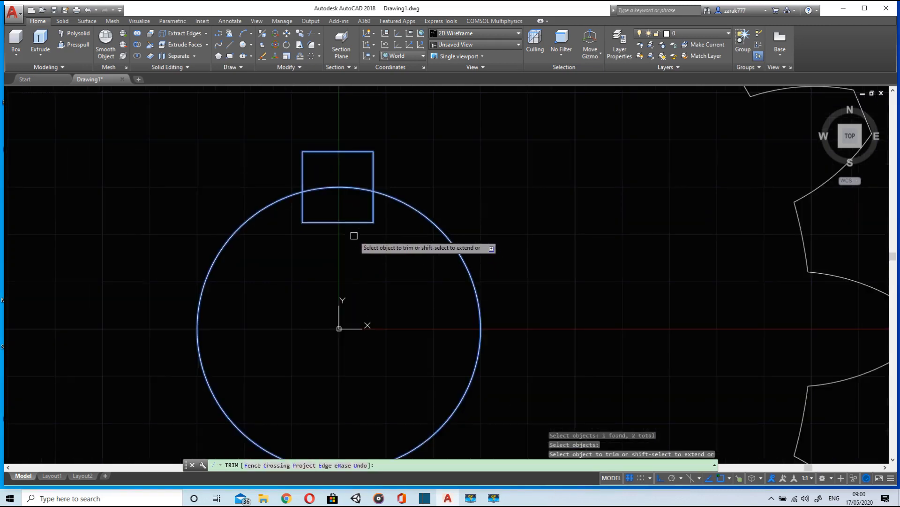
left_click(305, 214)
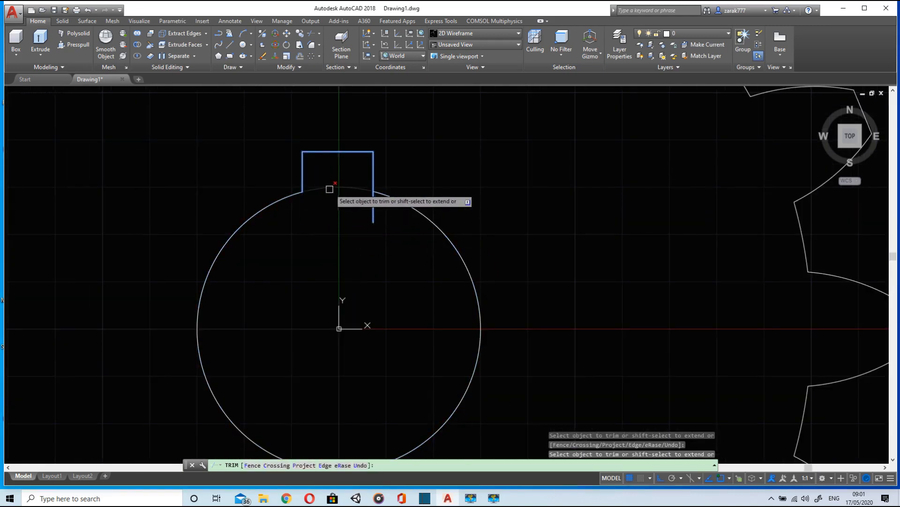
left_click(330, 189)
left_click(372, 213)
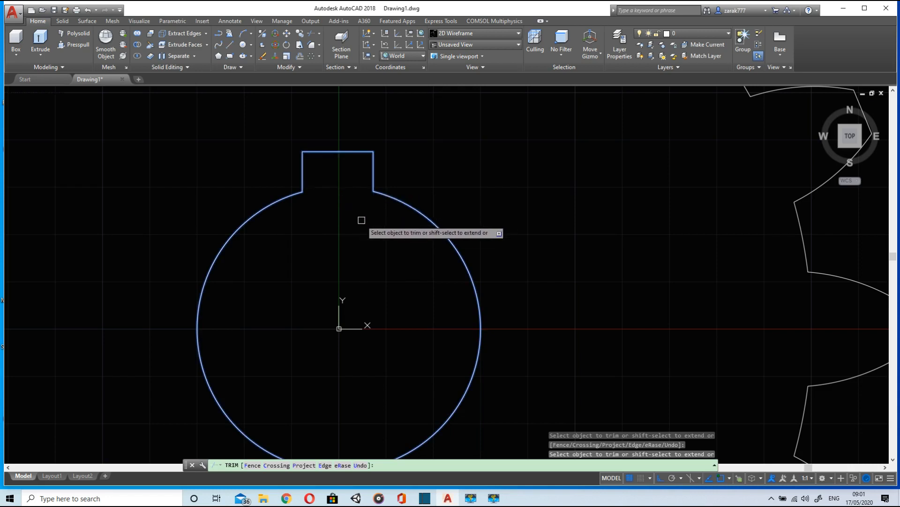
key("Escape")
Step: Join the trimmed bore arc and the keyway lines into a single polyline
scroll(362, 221, "down", 4)
mouse_move(399, 177)
left_mouse_down()
mouse_move(302, 386)
mouse_move(477, 175)
mouse_move(466, 187)
left_mouse_up()
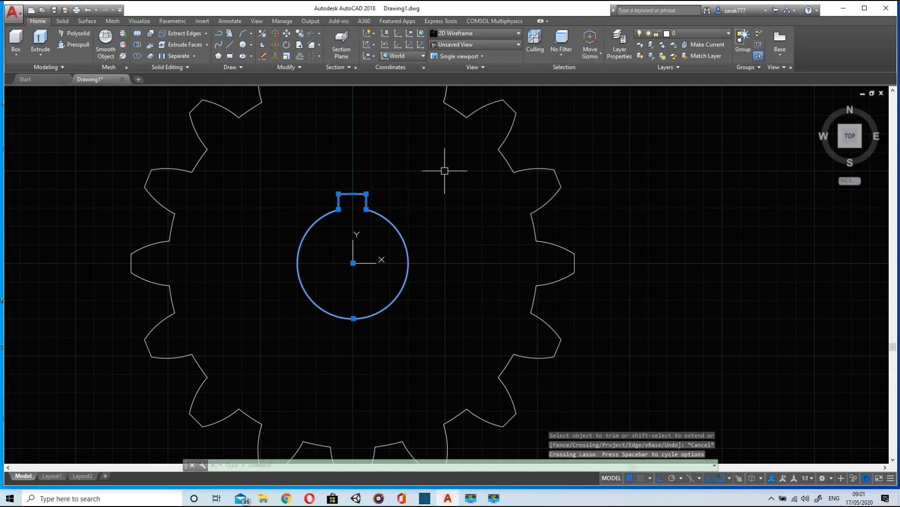
key("Return")
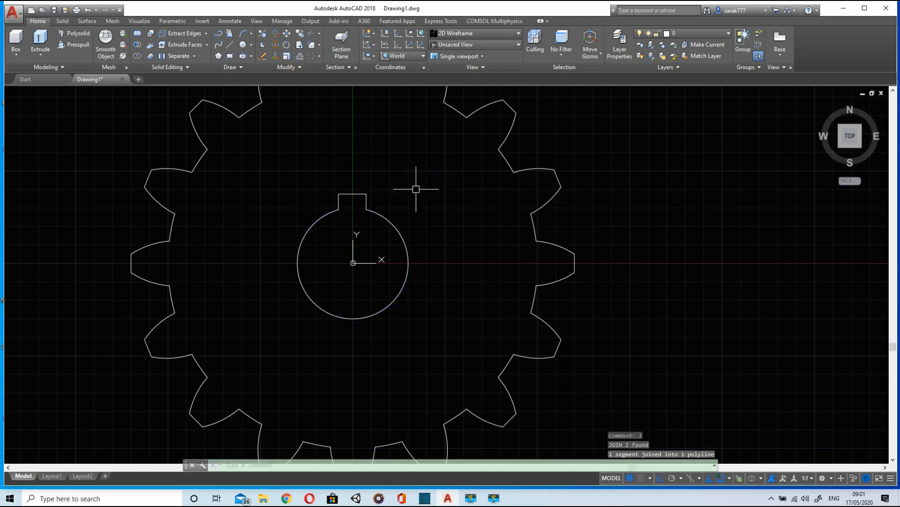
scroll(414, 216, "down", 2)
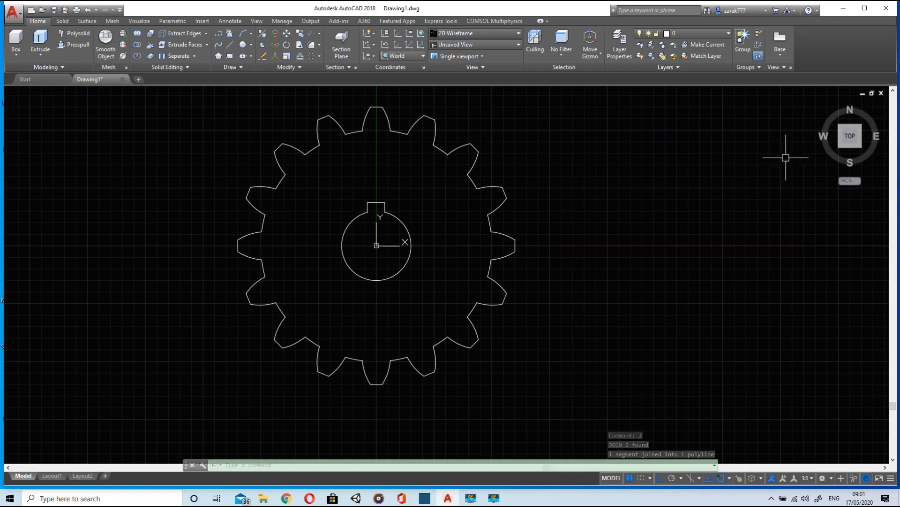
Step: Move the keyed bore outline 50 units upward along the Z axis from the gear's centre
mouse_move(835, 144)
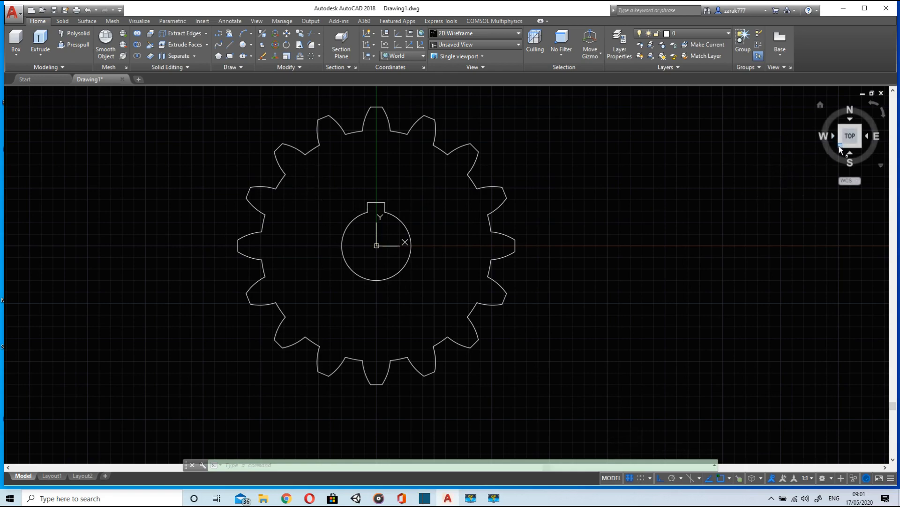
left_click(840, 146)
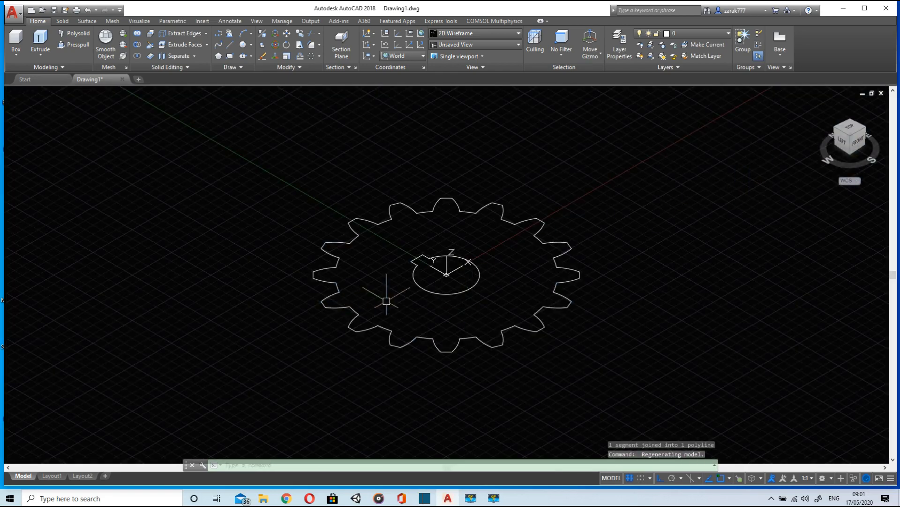
left_click(287, 36)
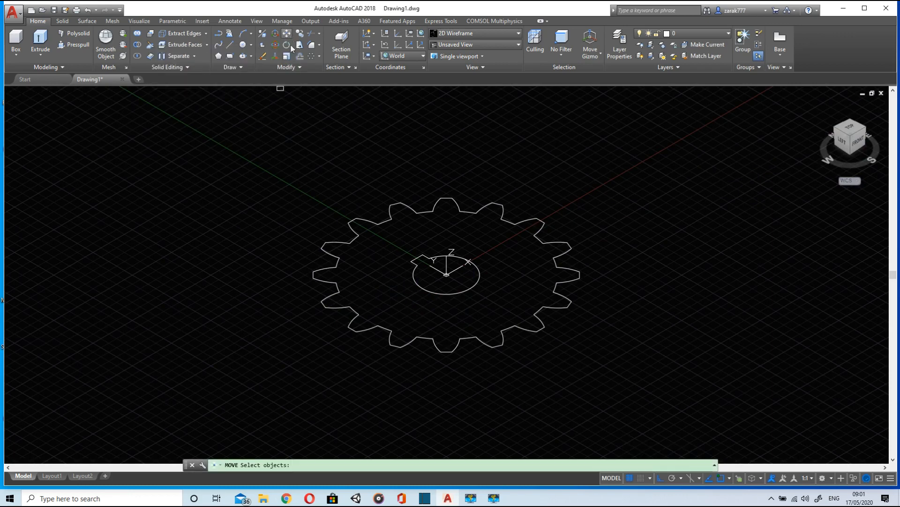
left_click(453, 290)
key("Return")
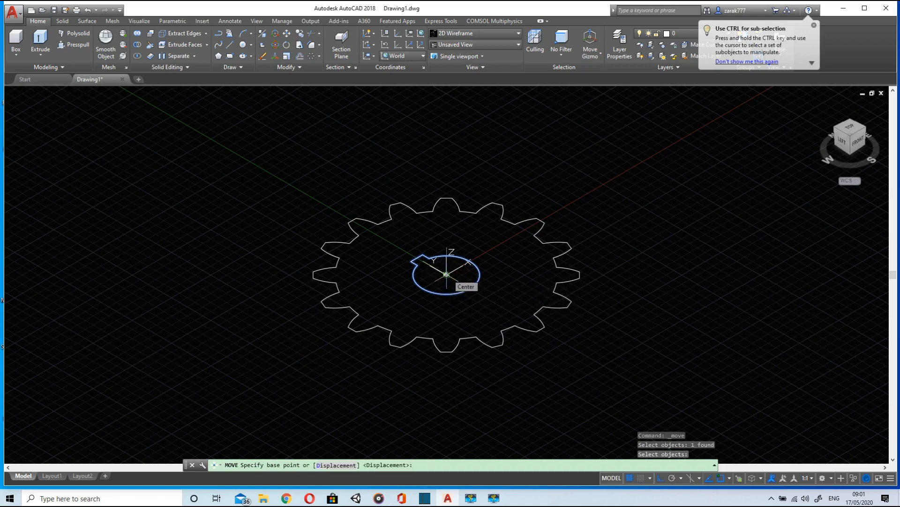
scroll(446, 274, "up", 10)
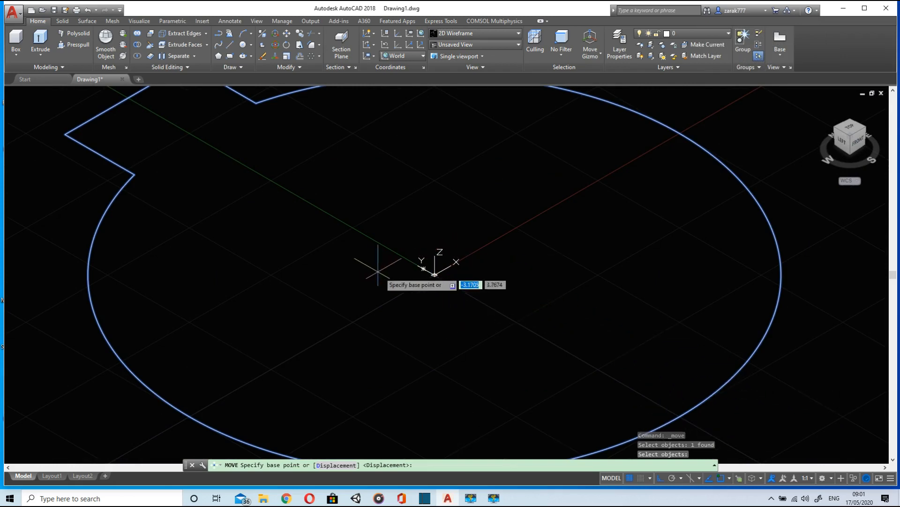
left_click(435, 274)
scroll(451, 206, "down", 5)
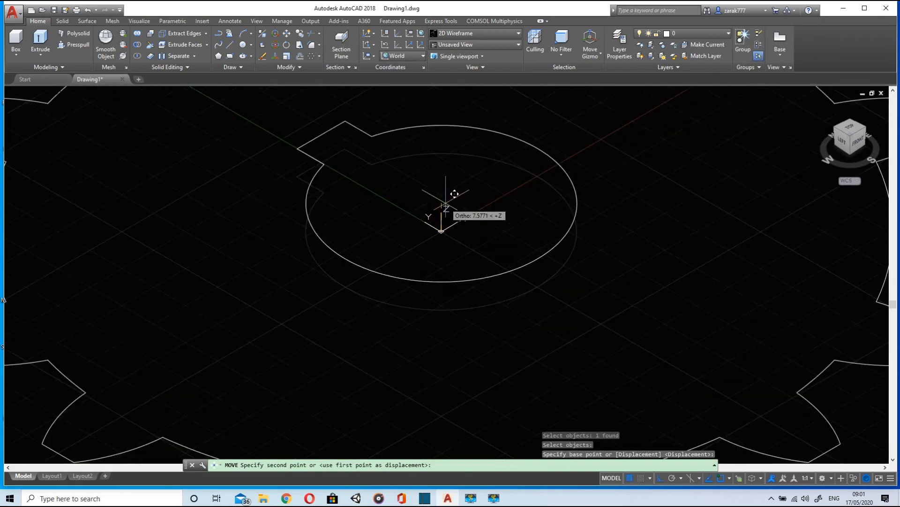
scroll(456, 189, "down", 4)
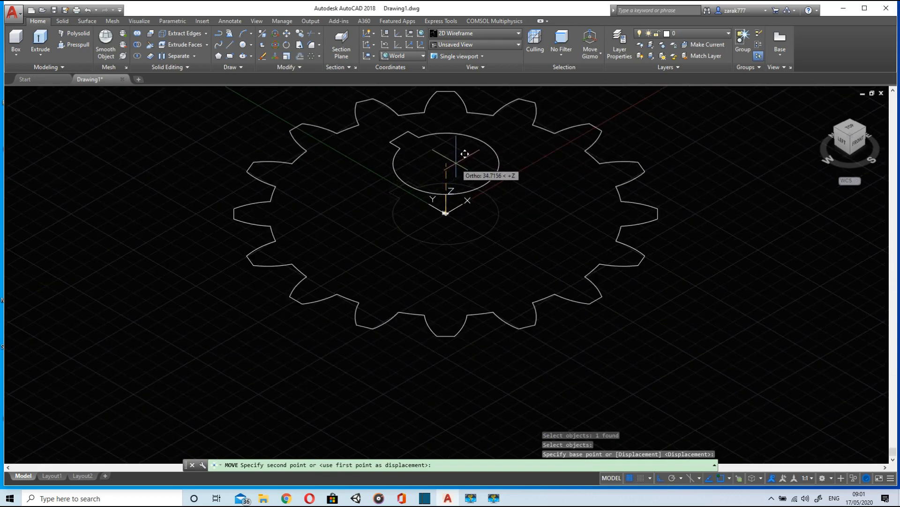
type("50")
key("Return")
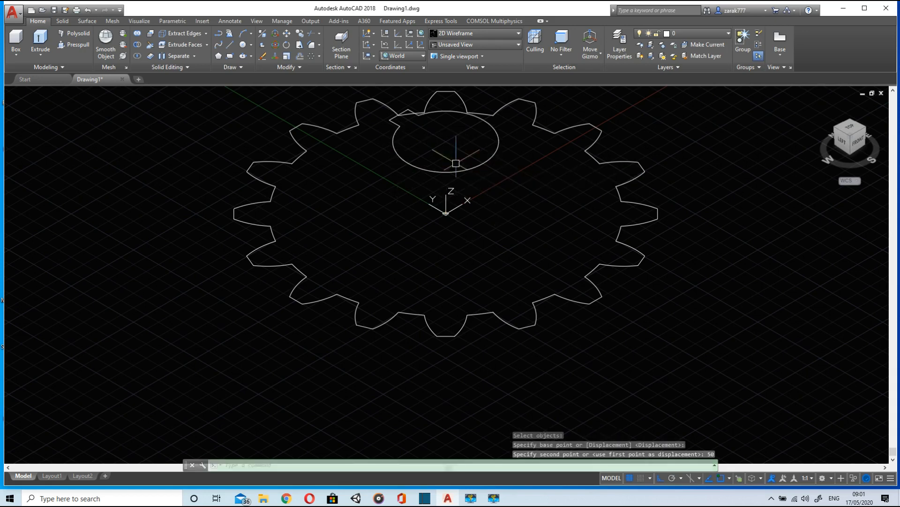
Step: Draw a vertical line 50 units long from the gear's centre up along the Z axis
left_click(230, 46)
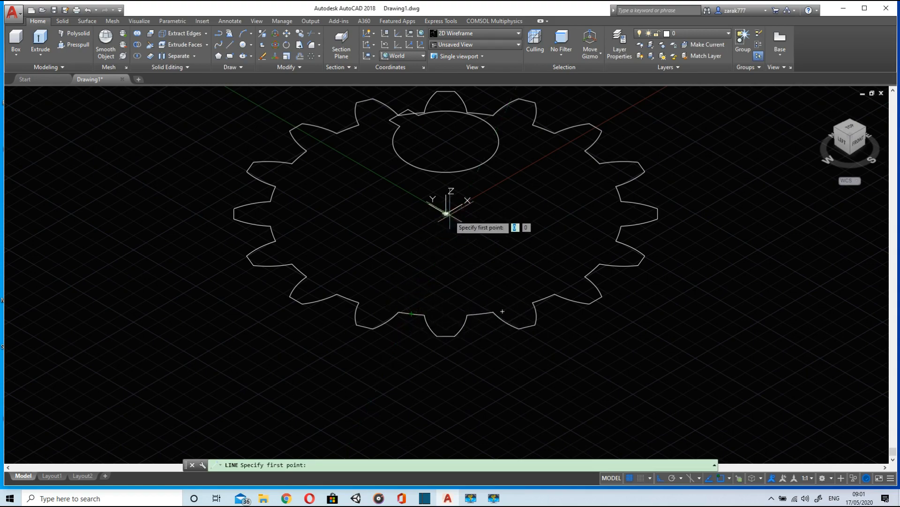
scroll(446, 213, "up", 4)
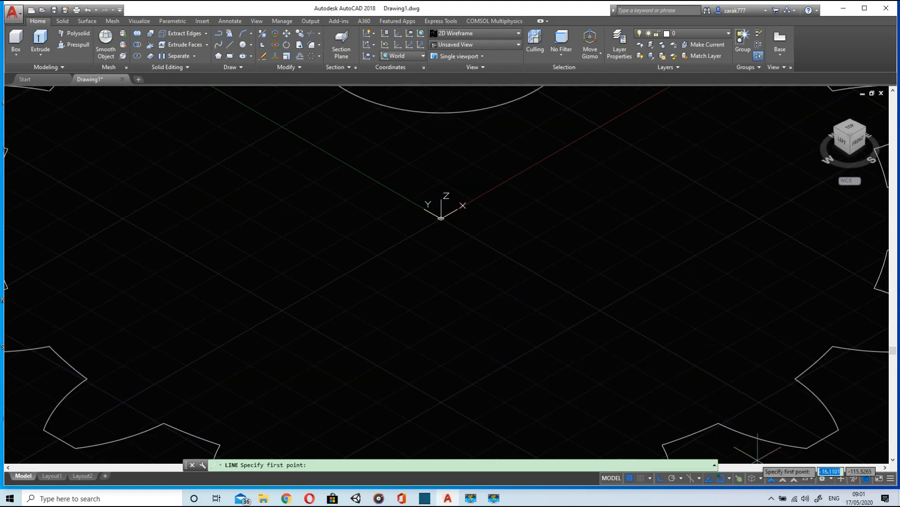
left_click(441, 218)
scroll(454, 149, "down", 4)
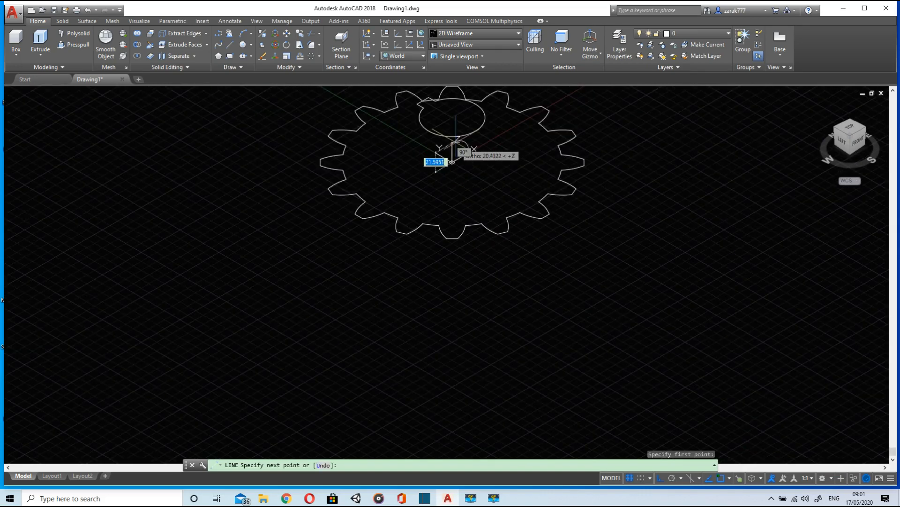
scroll(451, 117, "up", 4)
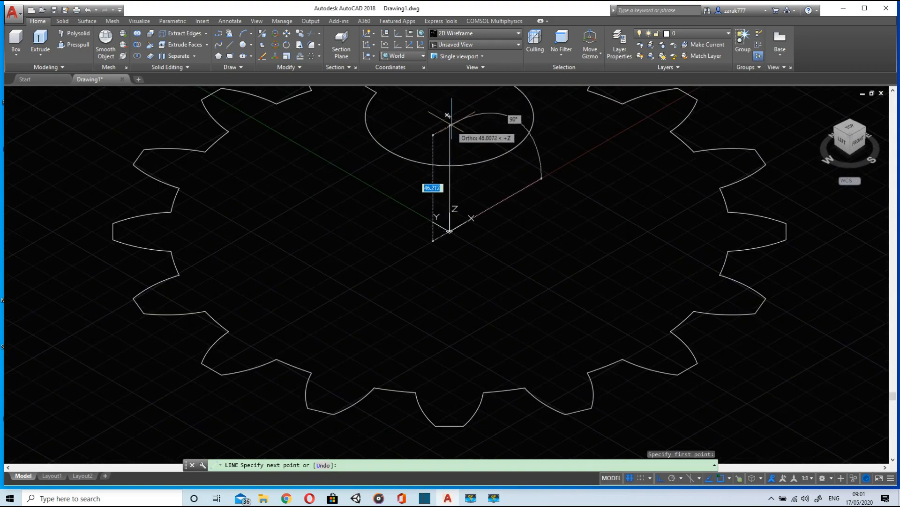
type("50")
key("Return")
scroll(450, 196, "down", 4)
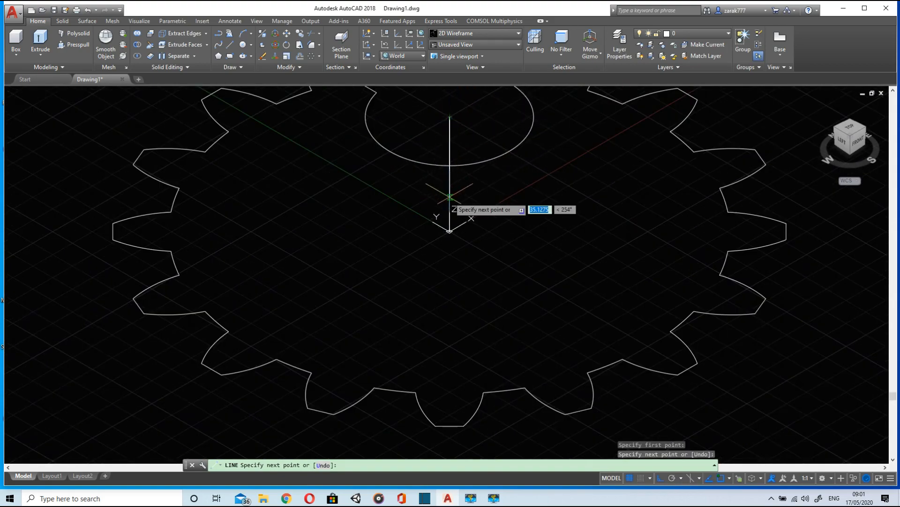
key("Escape")
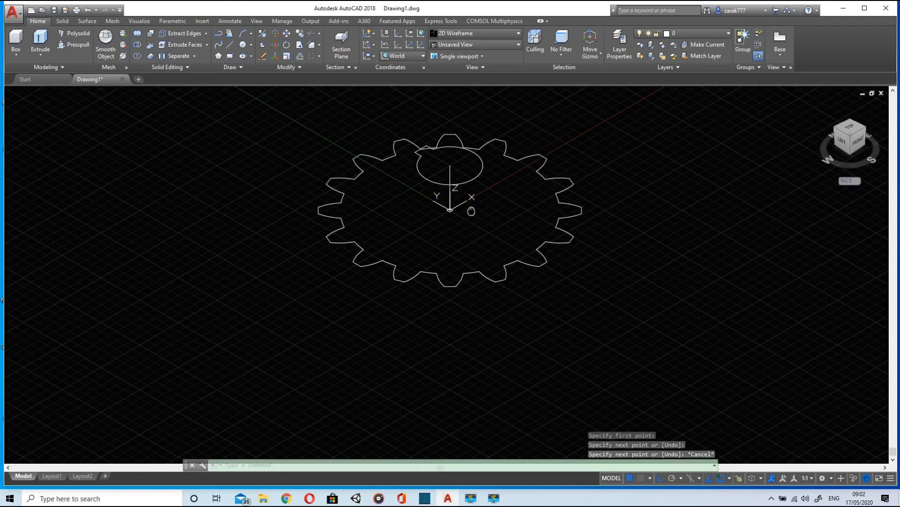
Step: Draw a circle of about 126 radius around the gear teeth, centred on the gear's centre
middle_click_drag(471, 211, 455, 248)
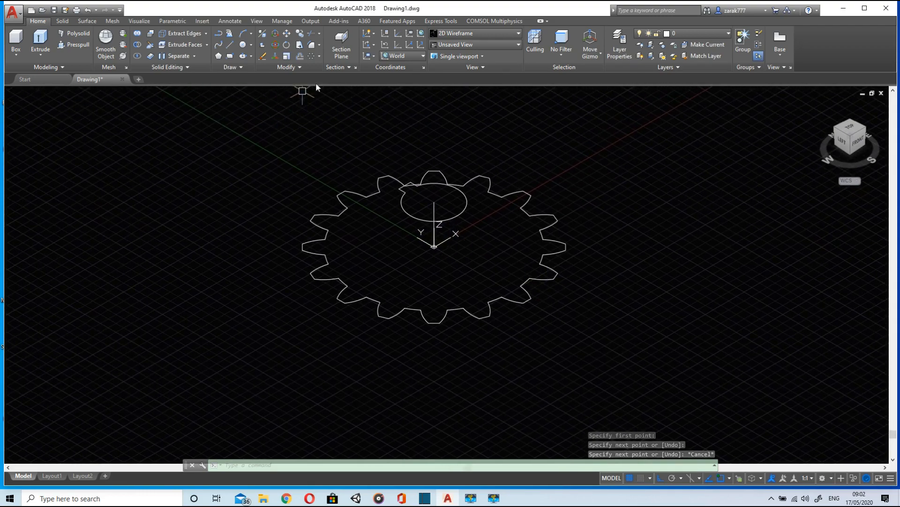
left_click(853, 128)
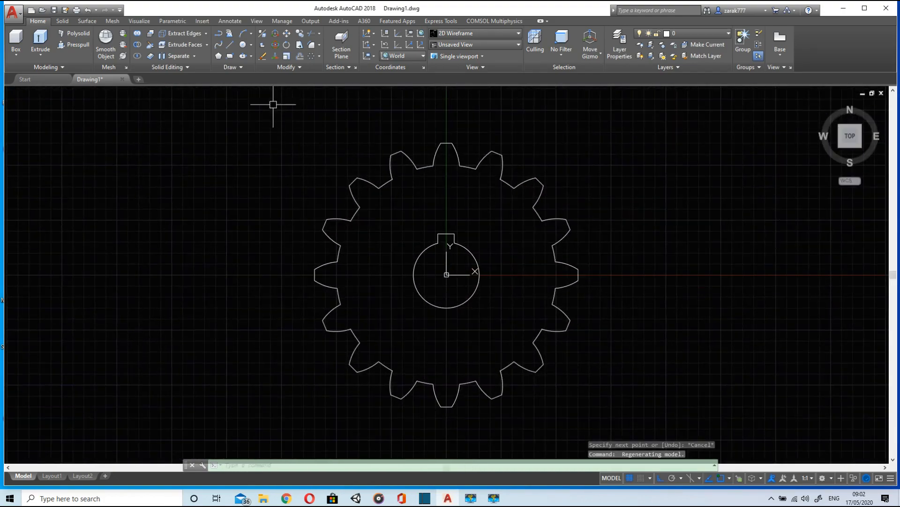
left_click(242, 45)
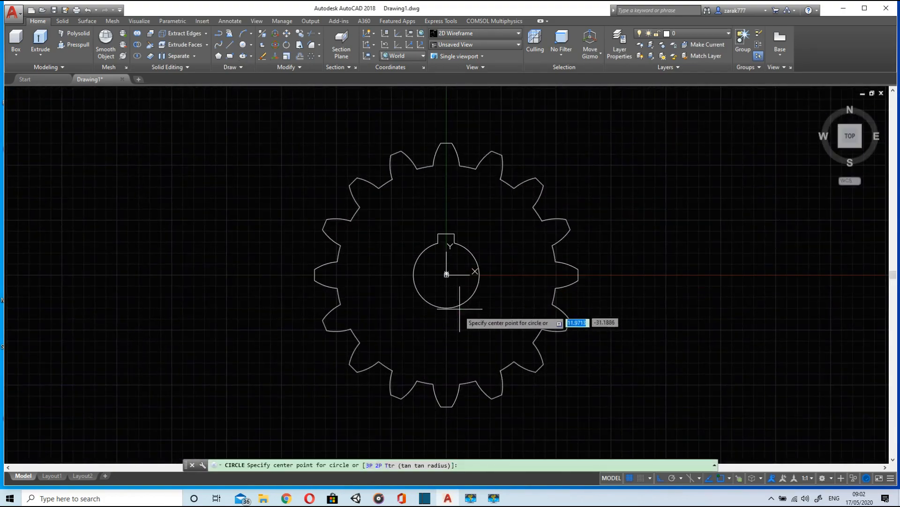
scroll(447, 274, "up", 5)
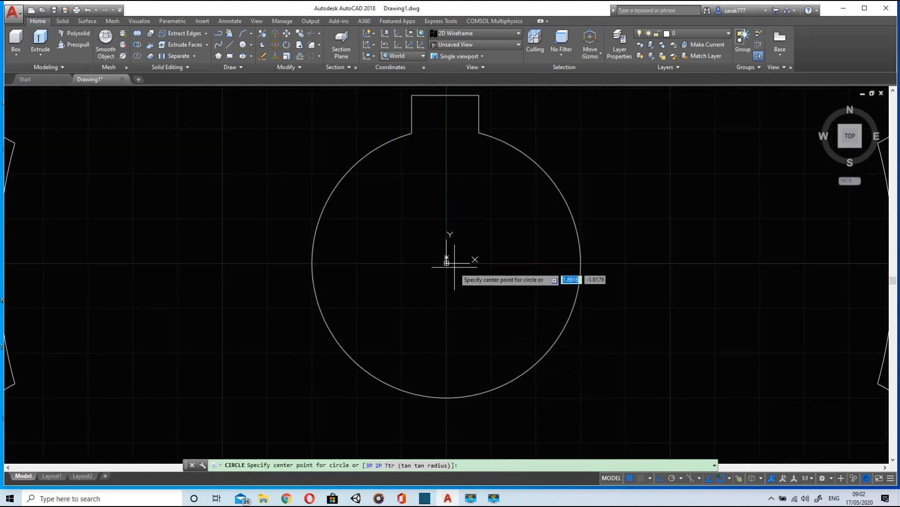
left_click(446, 261)
scroll(446, 263, "down", 8)
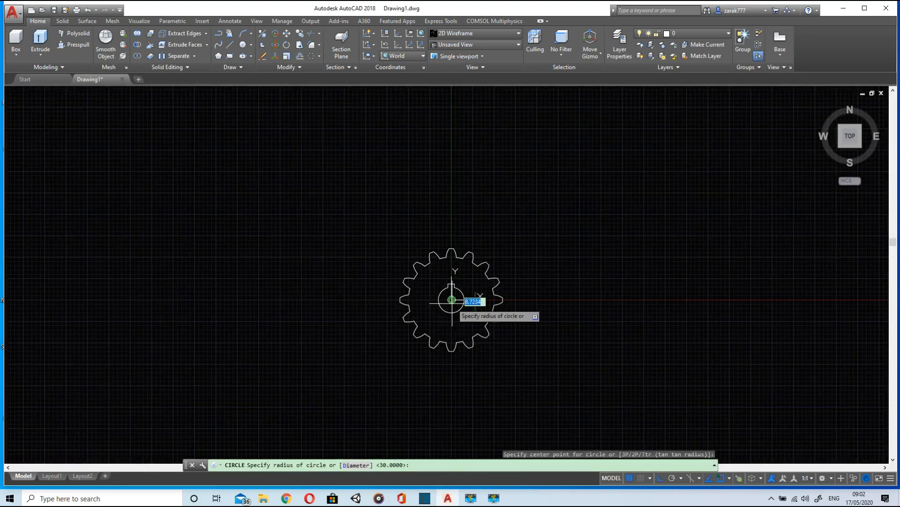
scroll(488, 357, "up", 4)
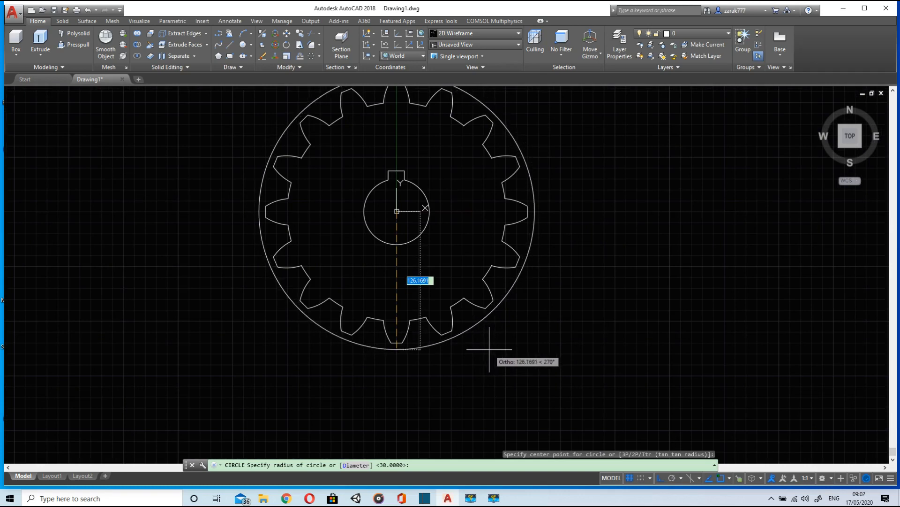
left_click(489, 349)
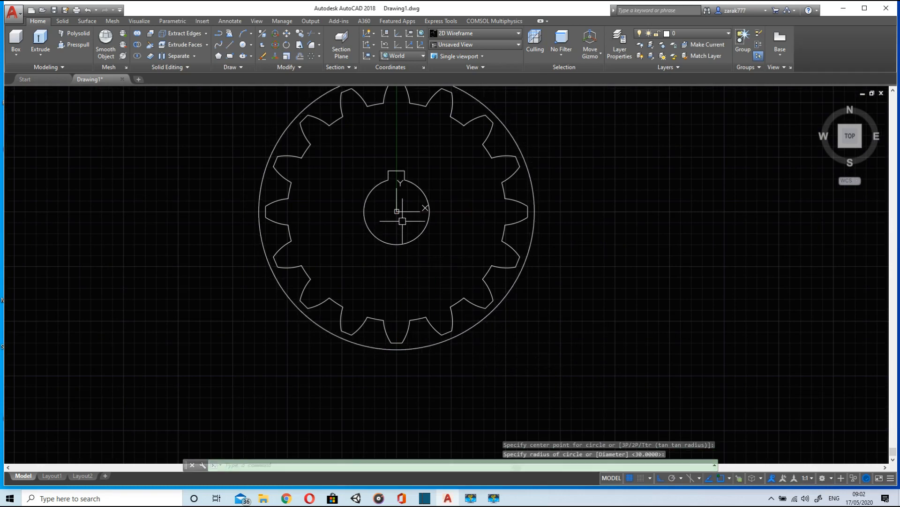
left_click(244, 45)
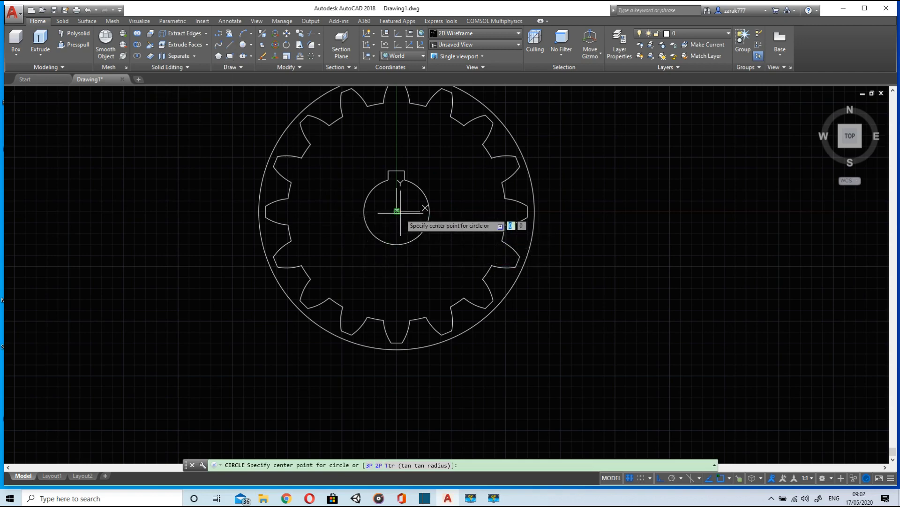
scroll(400, 212, "up", 8)
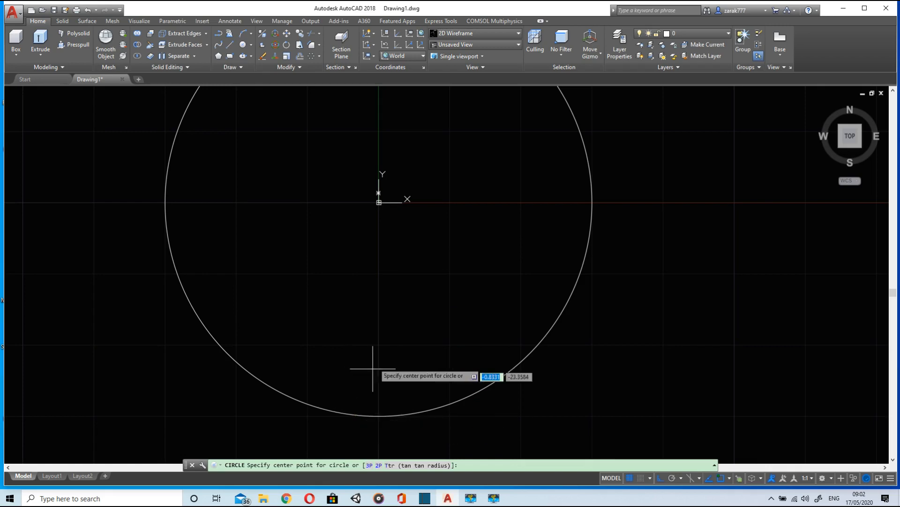
left_click(379, 202)
scroll(378, 282, "down", 2)
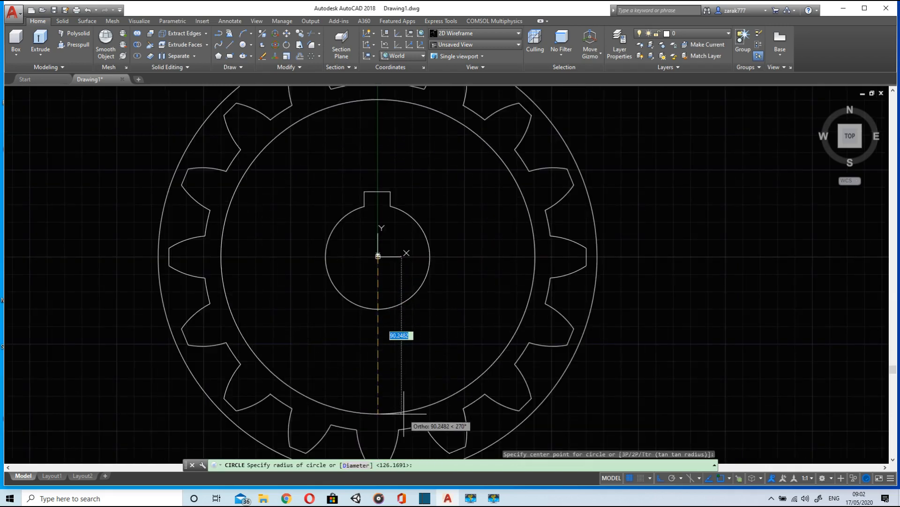
type("100")
key("Return")
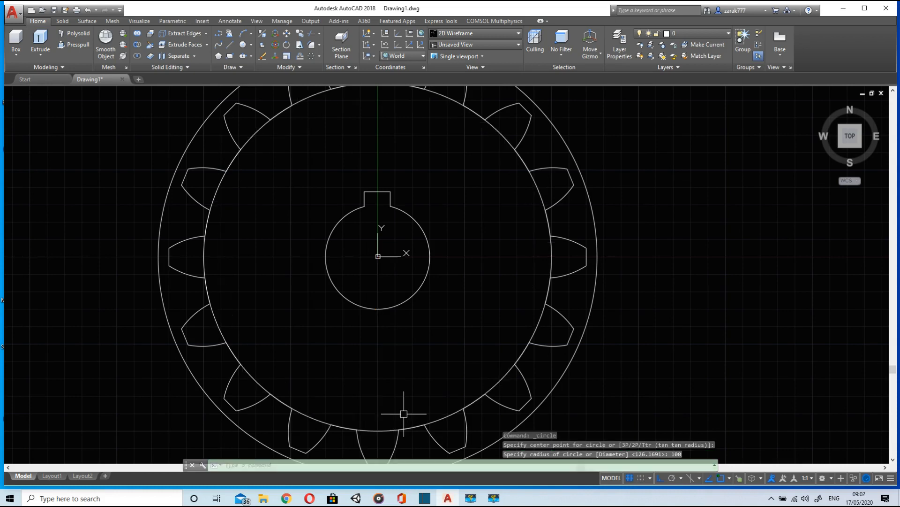
scroll(425, 413, "down", 2)
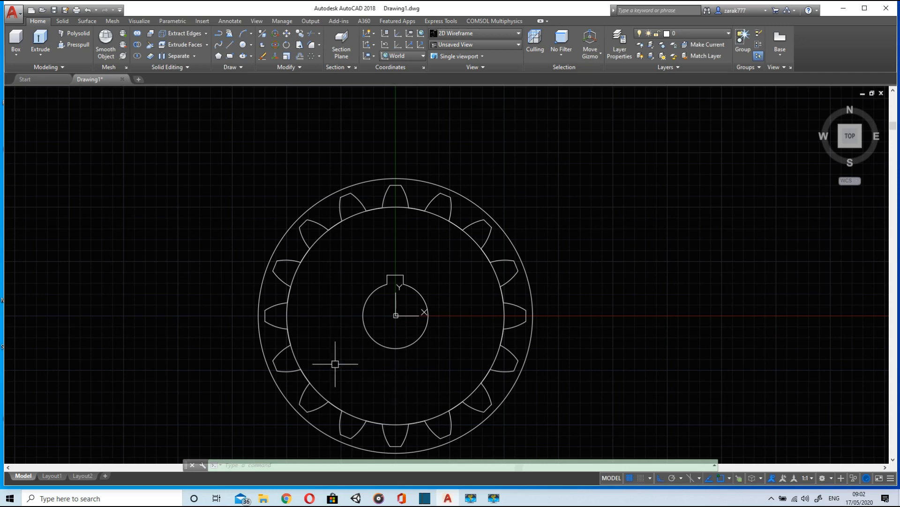
left_click(295, 357)
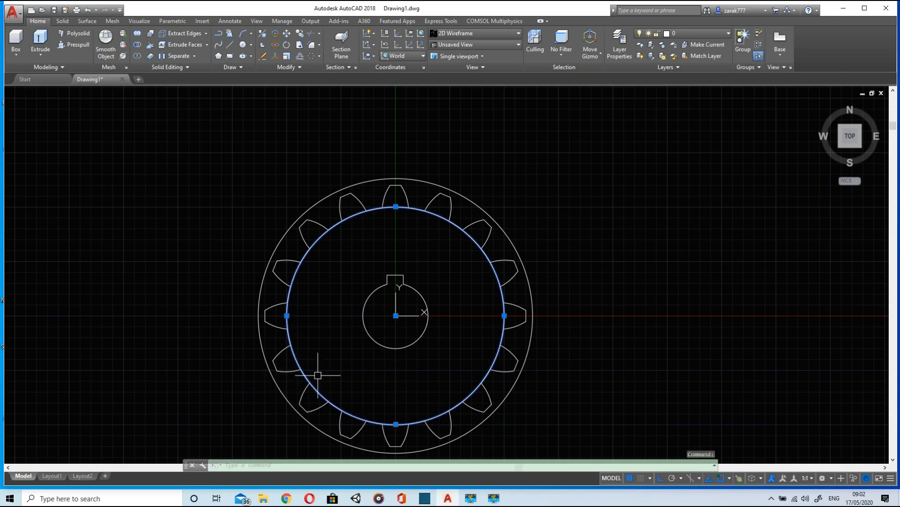
key("Delete")
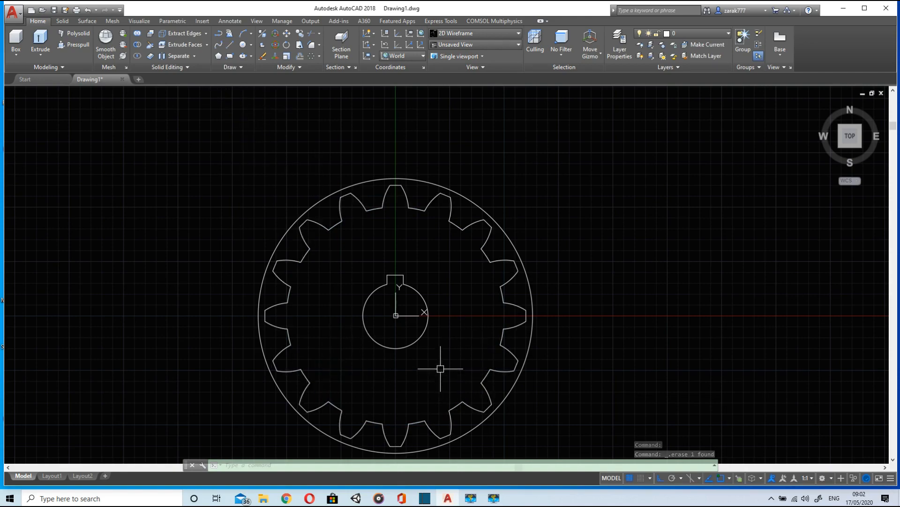
Step: Sweep the gear tooth profile along the vertical centre line with perpendicular alignment set to No and a scale factor of 0.5
middle_click_drag(441, 369, 443, 247, "shift")
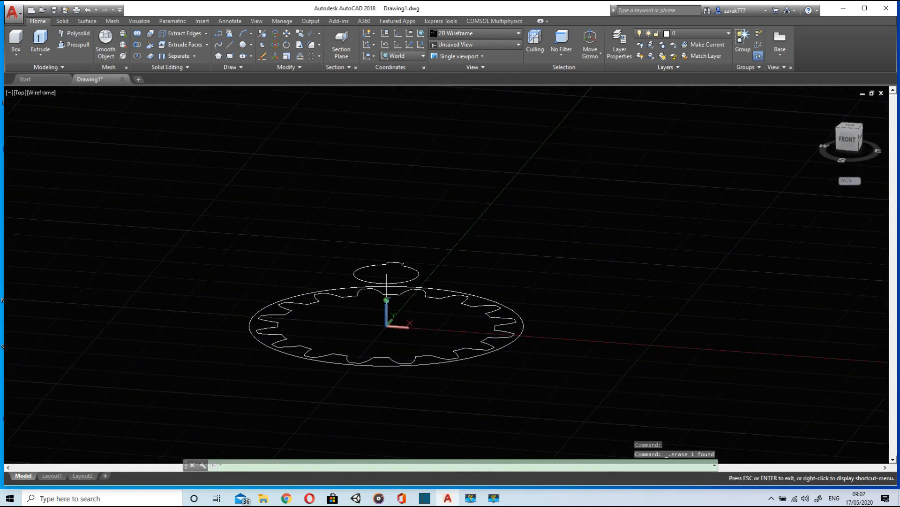
middle_click_drag(368, 328, 355, 357, "shift")
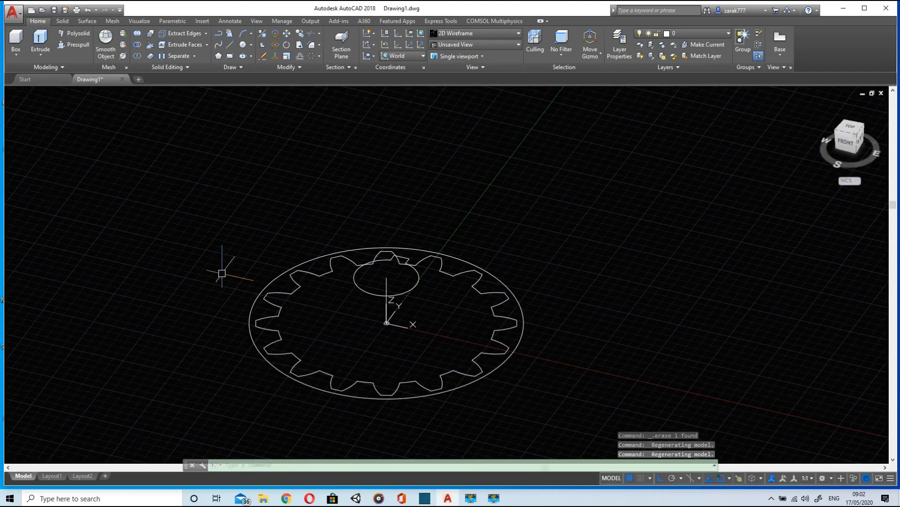
left_click(42, 56)
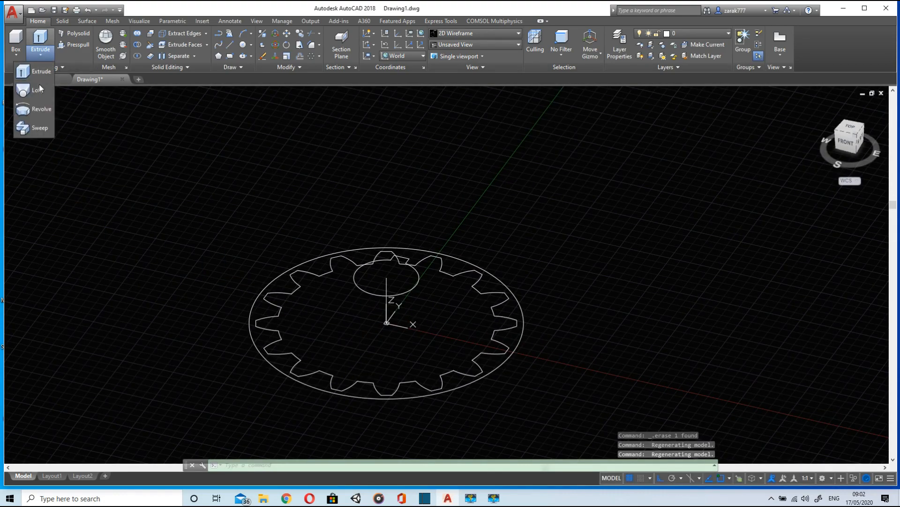
left_click(37, 128)
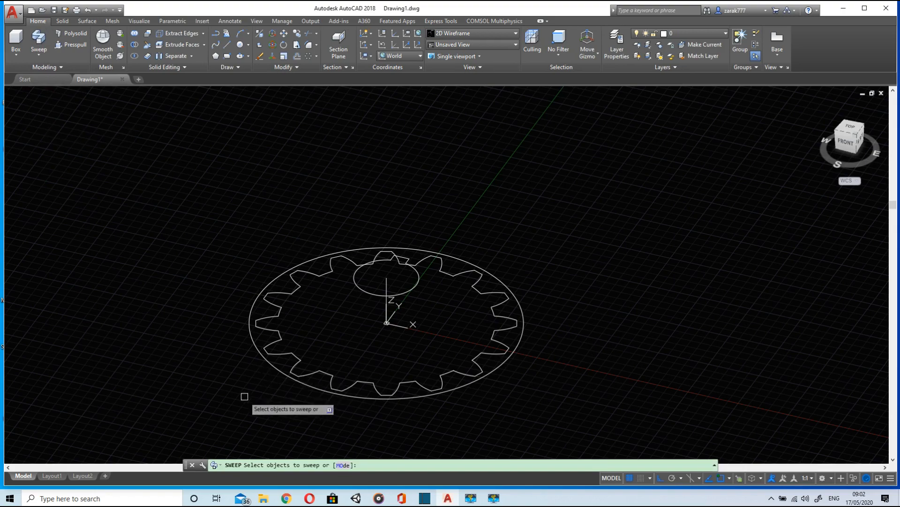
left_click(333, 379)
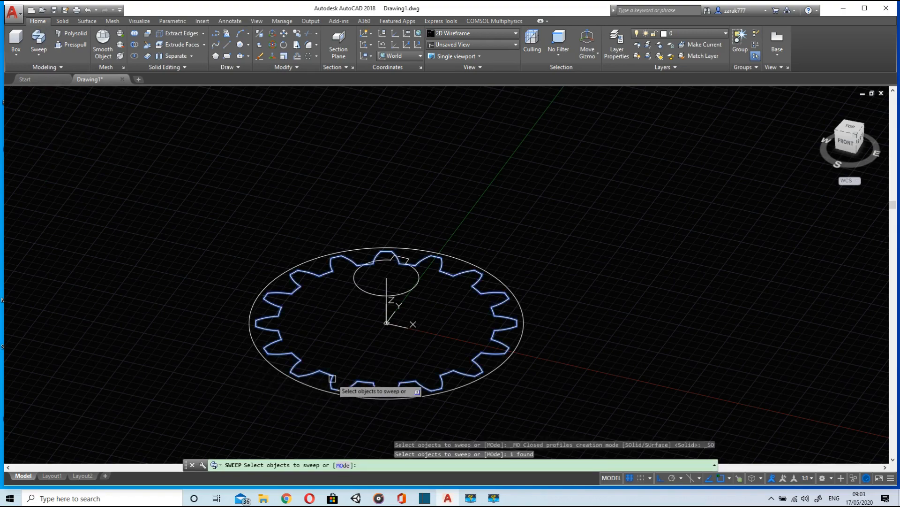
key("Return")
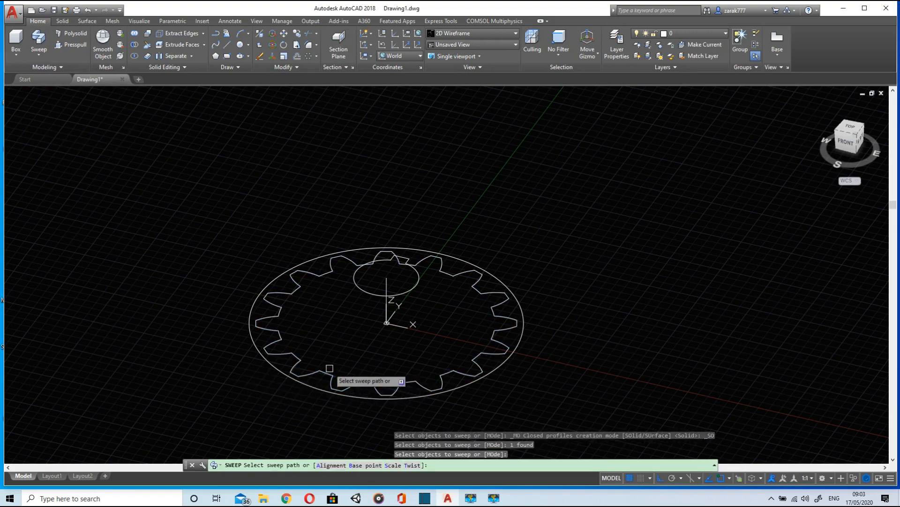
left_click(331, 465)
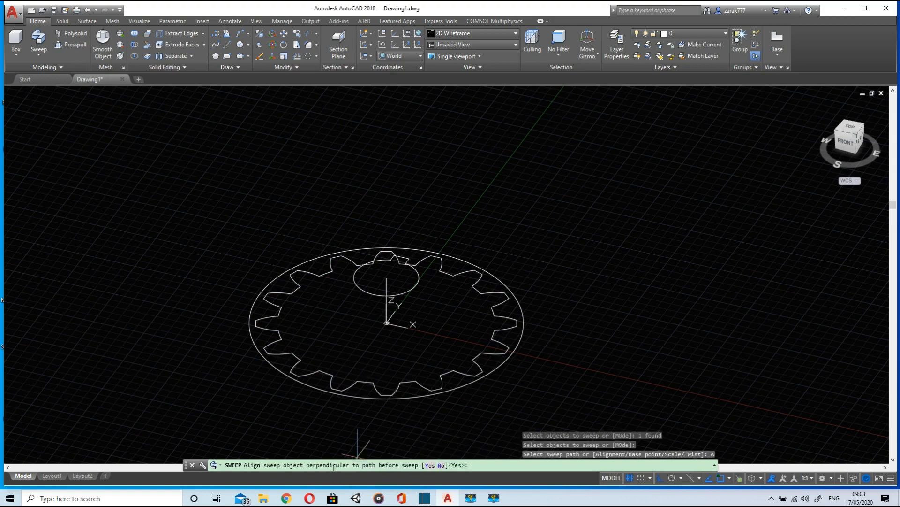
left_click(440, 465)
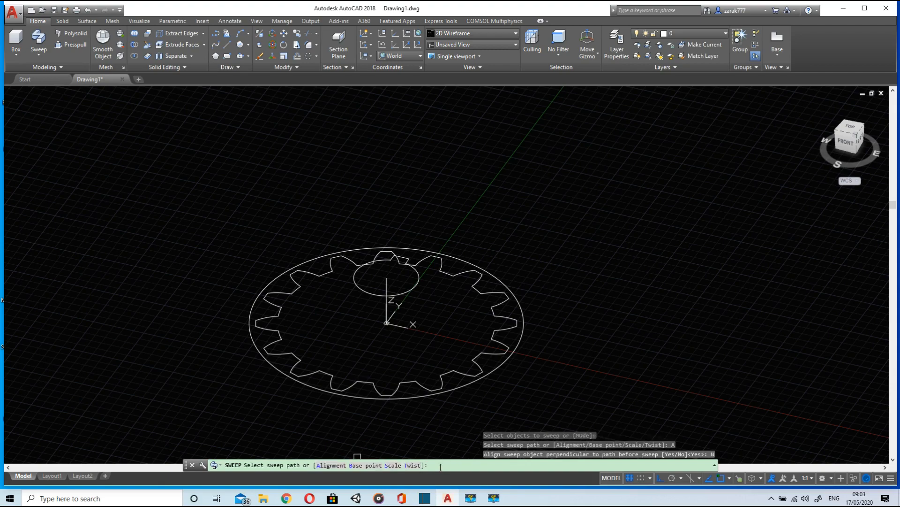
left_click(393, 465)
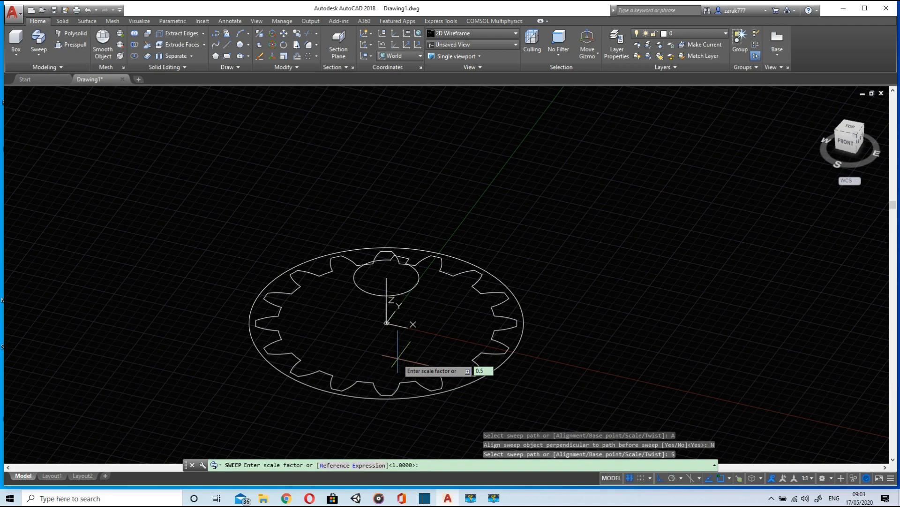
key("Return")
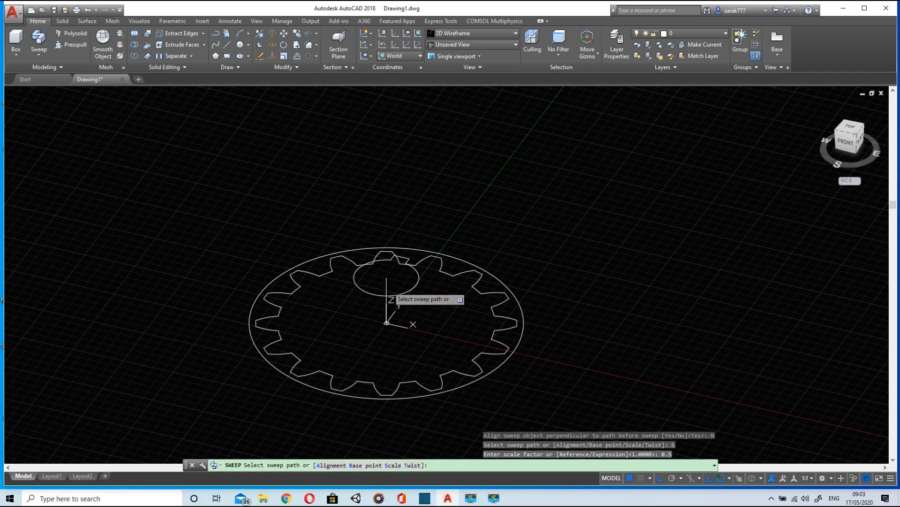
left_click(388, 287)
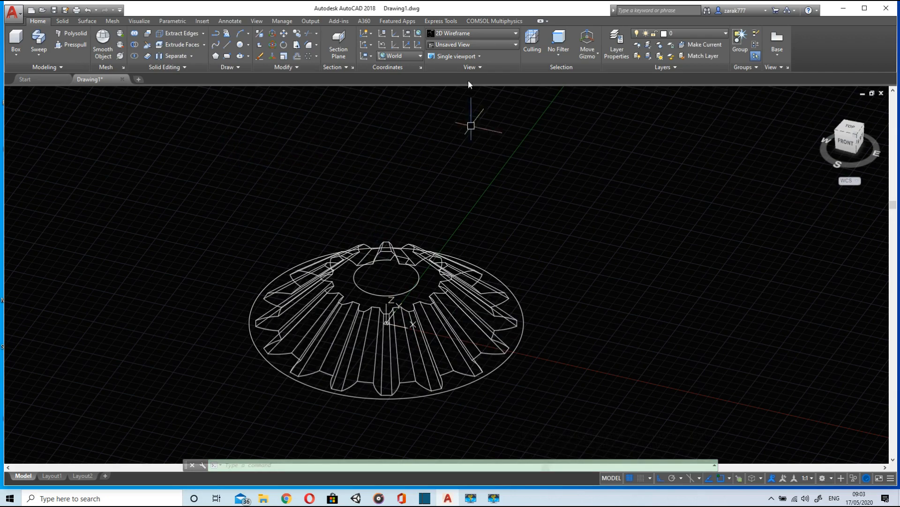
Step: Set the visual style to Shades of Gray and show the gear from the top view
left_click(459, 33)
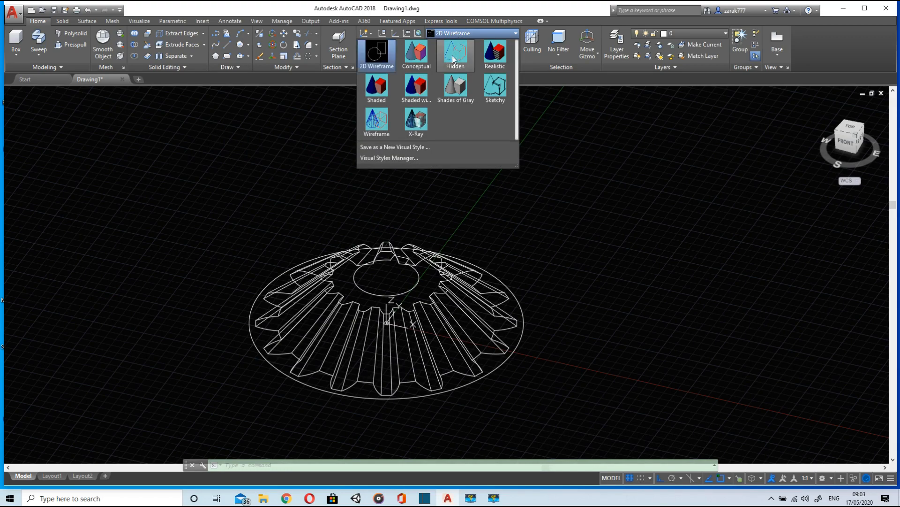
left_click(463, 83)
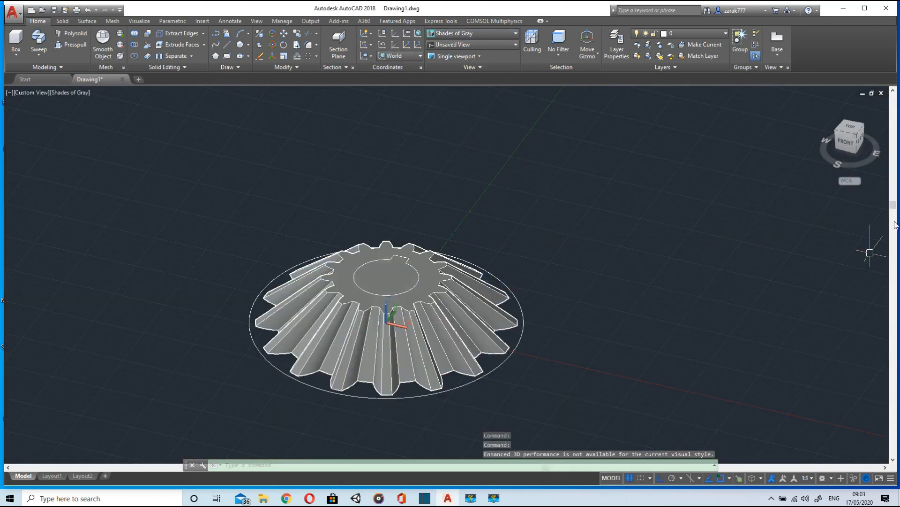
left_click(853, 128)
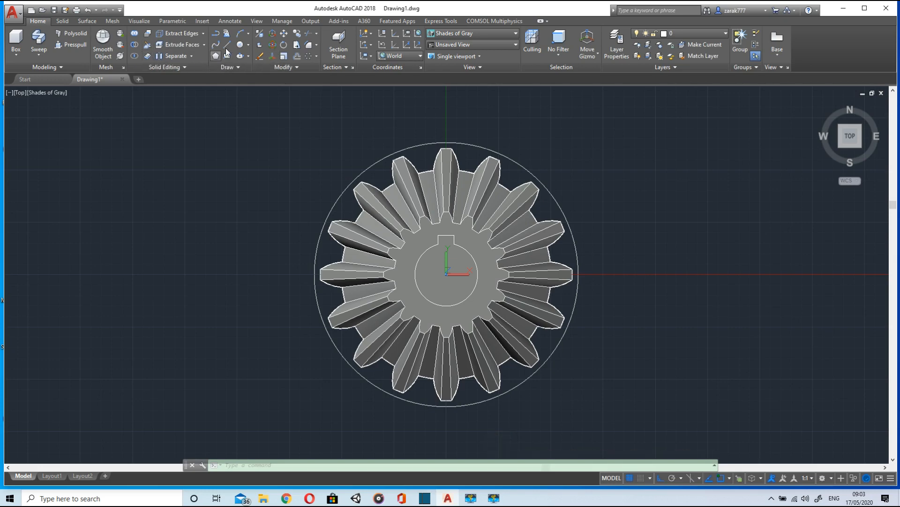
Step: Draw a circle of radius 100 centred on the bore outline on the swept gear's small end face
left_click(241, 45)
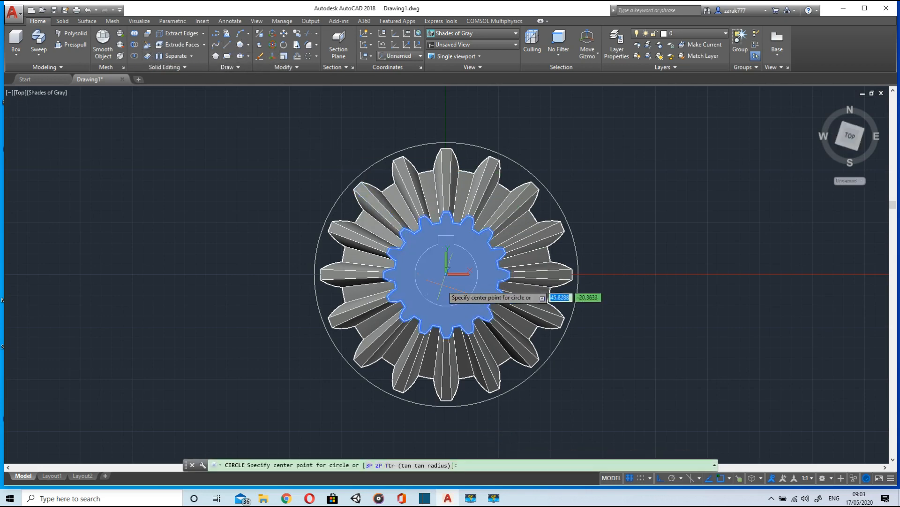
scroll(445, 286, "up", 5)
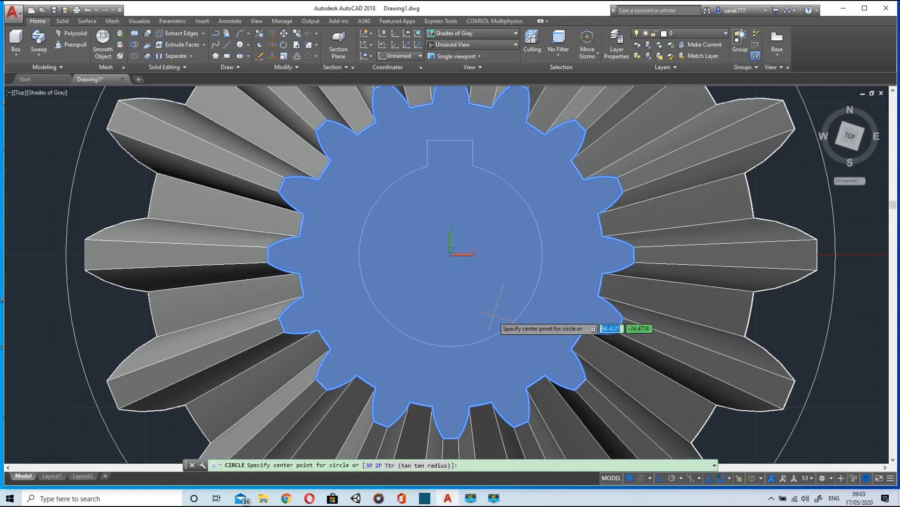
left_click(451, 252)
scroll(460, 304, "down", 6)
scroll(492, 311, "down", 2)
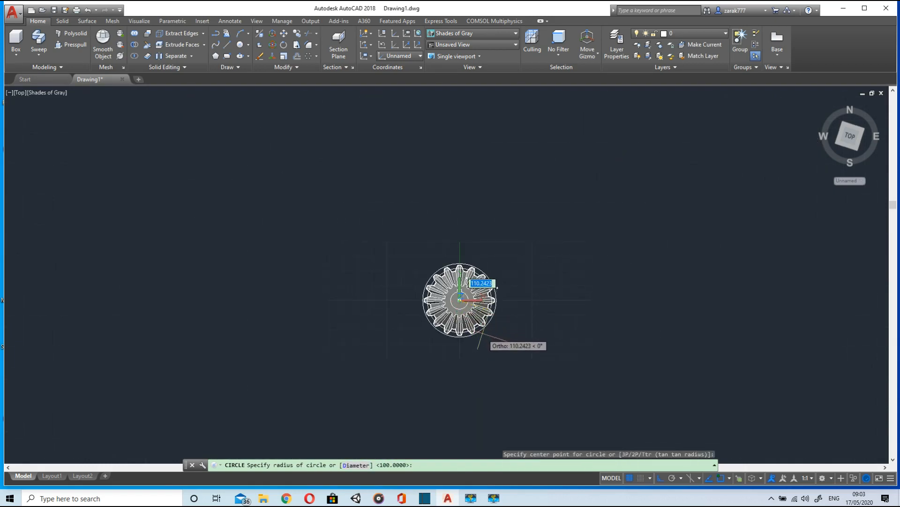
type("100")
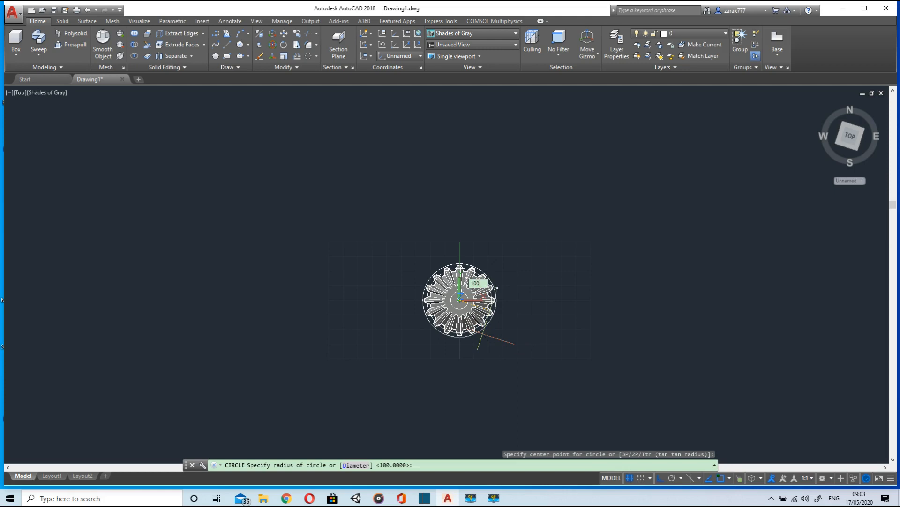
key("Return")
Step: Move the 100-radius circle 50 units down along the Z axis from its centre
middle_click_drag(491, 331, 469, 221, "shift")
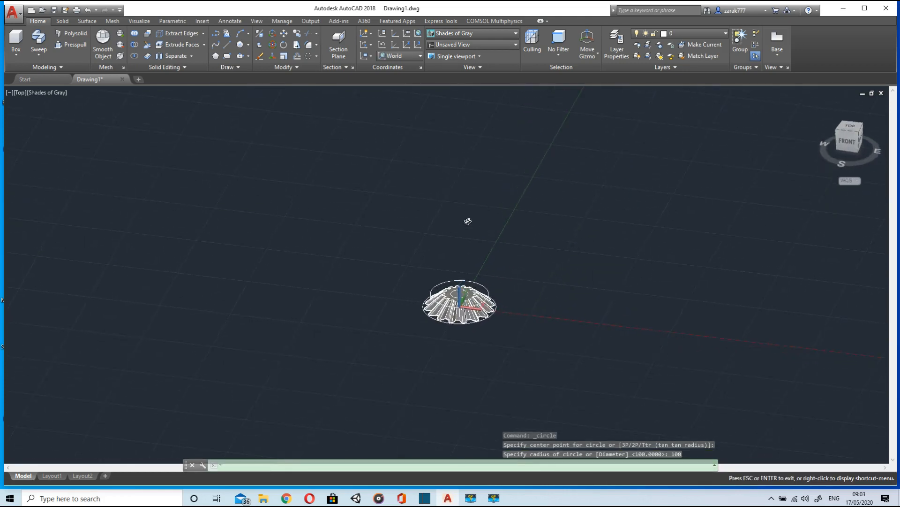
left_click(283, 34)
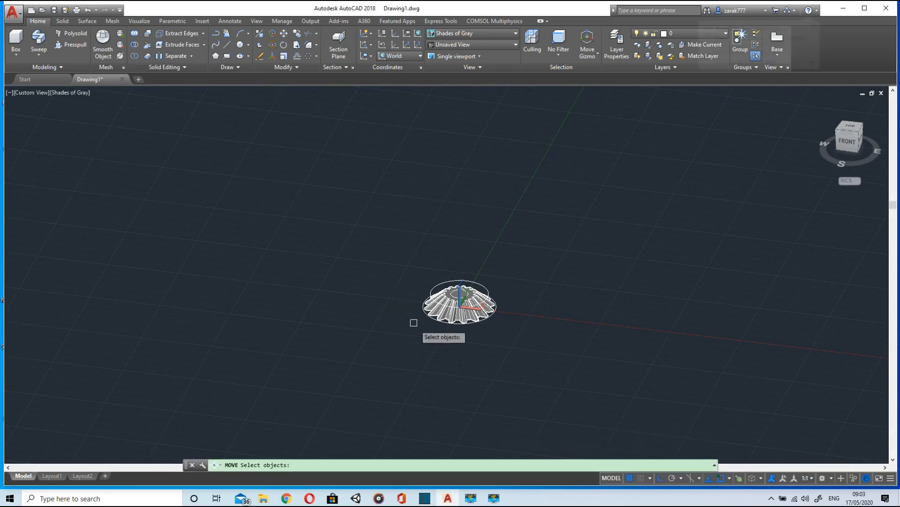
scroll(468, 328, "up", 5)
scroll(535, 241, "up", 3)
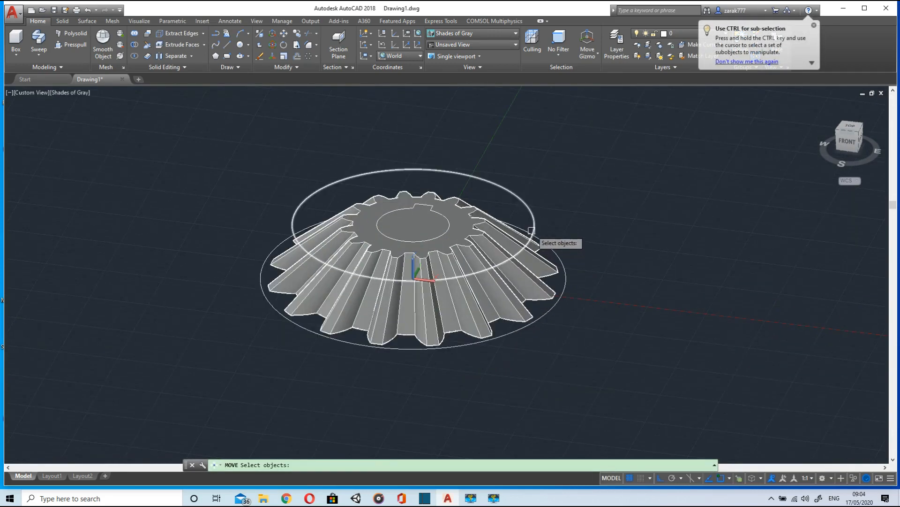
left_click(533, 231)
key("Return")
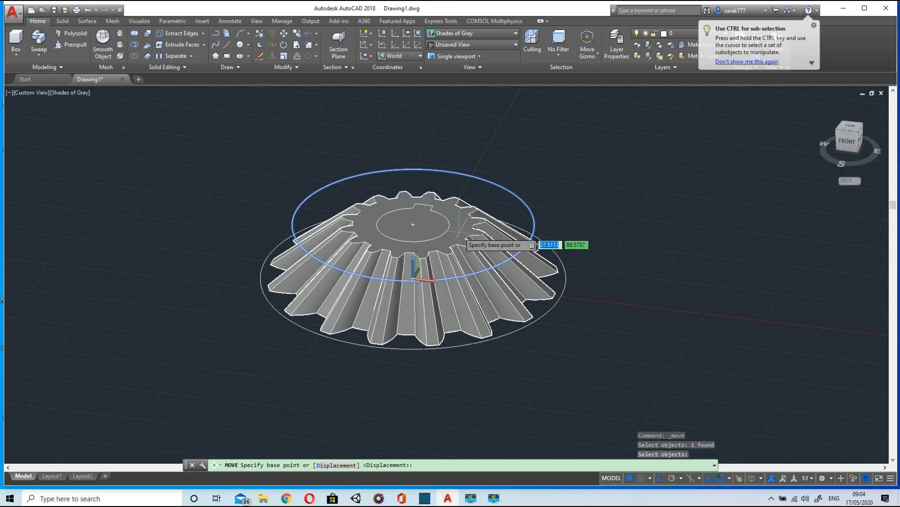
left_click(413, 225)
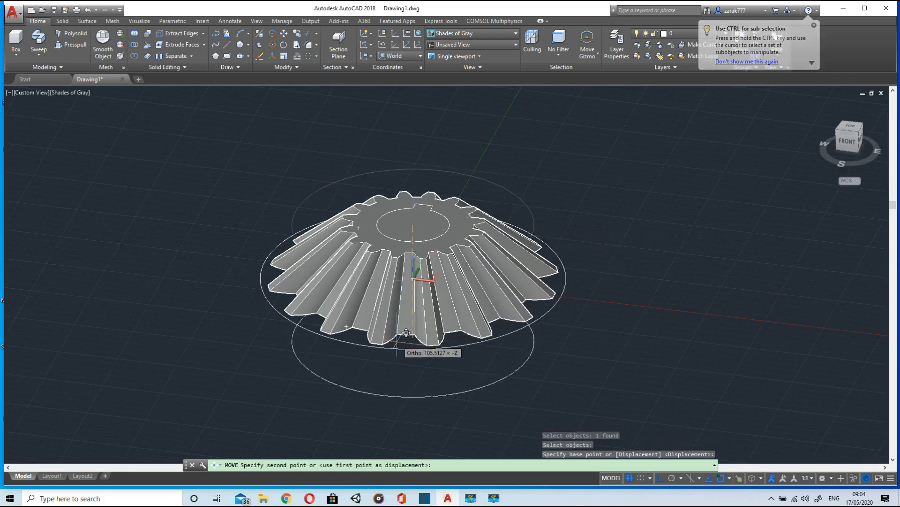
type("50")
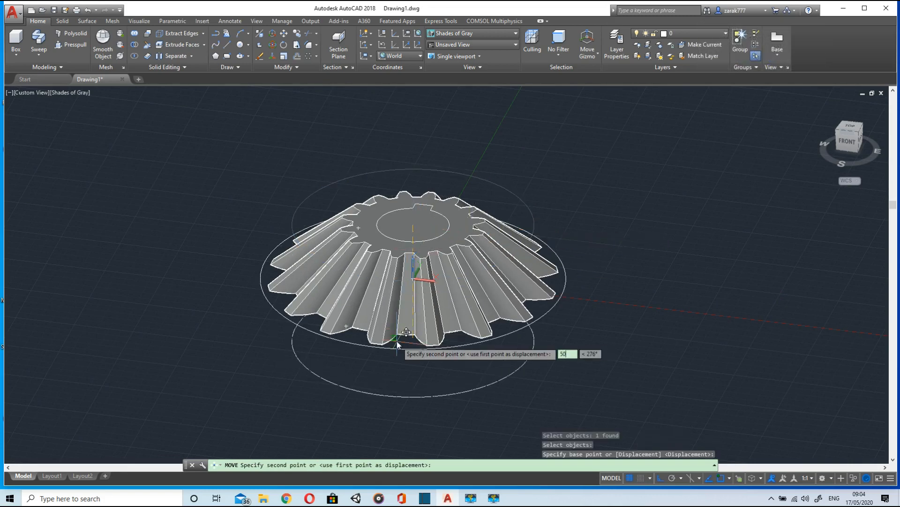
key("Return")
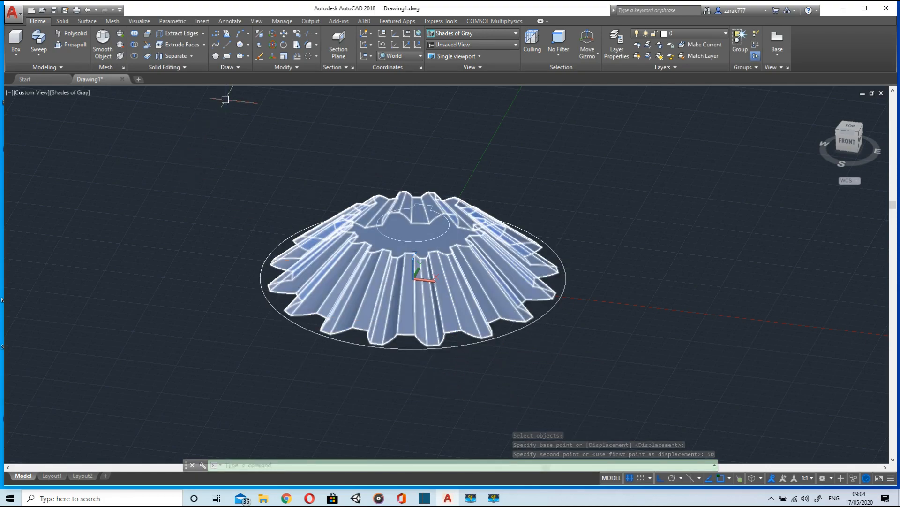
left_click(40, 54)
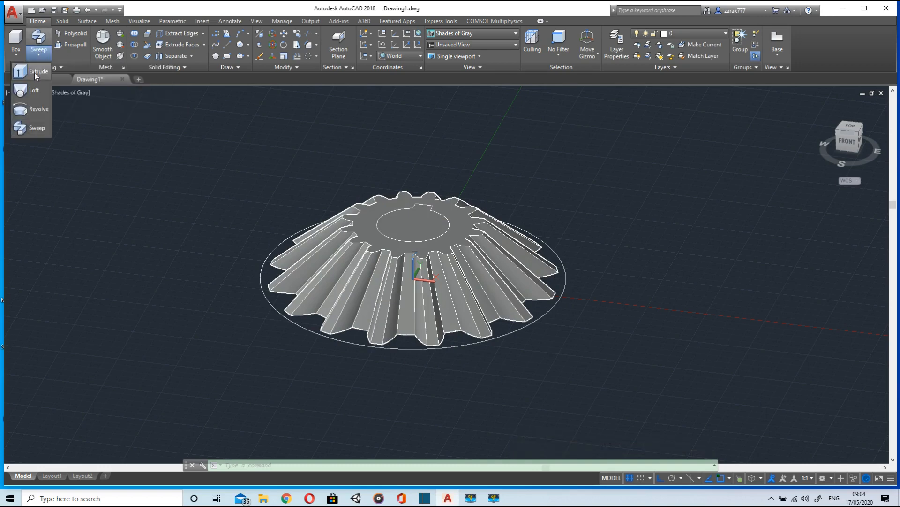
left_click(34, 72)
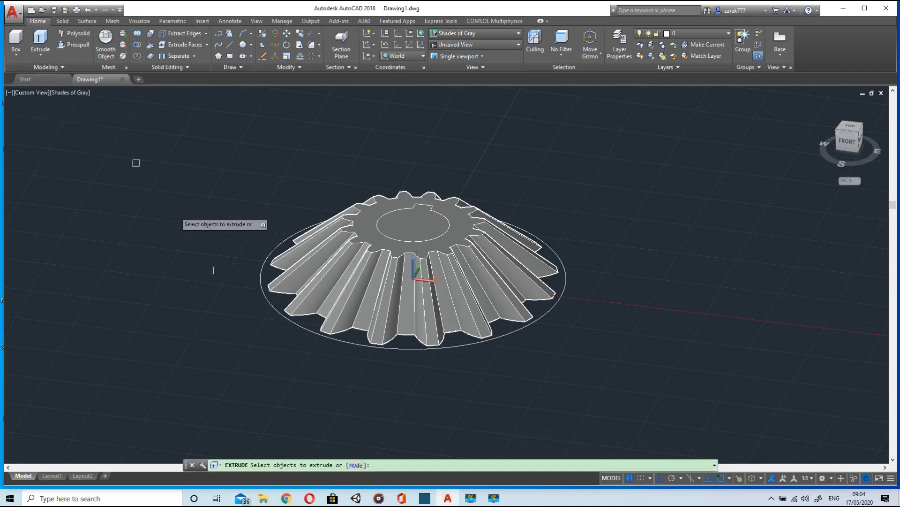
left_click(401, 349)
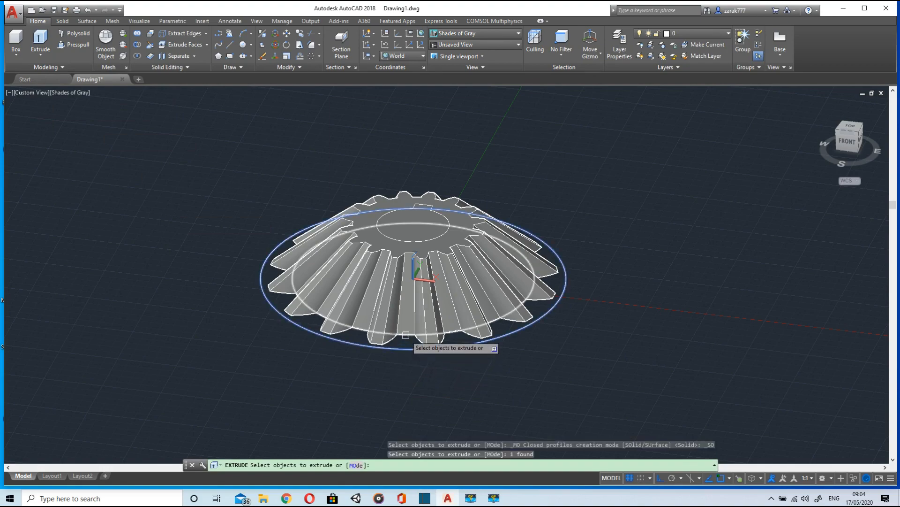
left_click(406, 335)
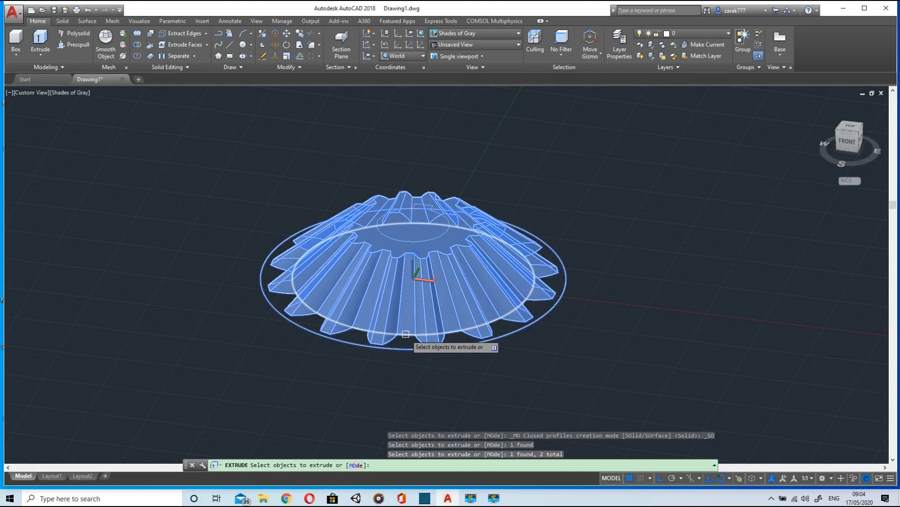
key("Escape")
key("Escape")
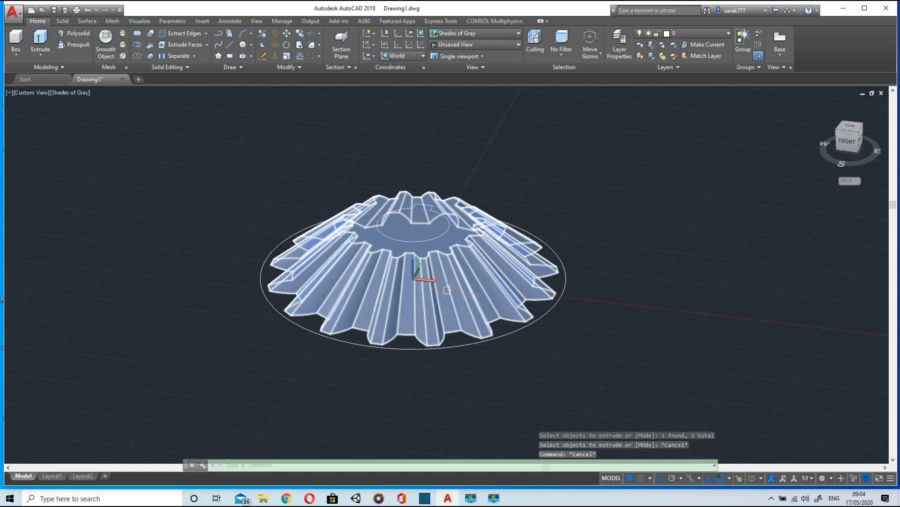
Step: Hide the swept gear solid so that only the base circles and the keyed bore outline are displayed
left_click(448, 286)
right_click(448, 287)
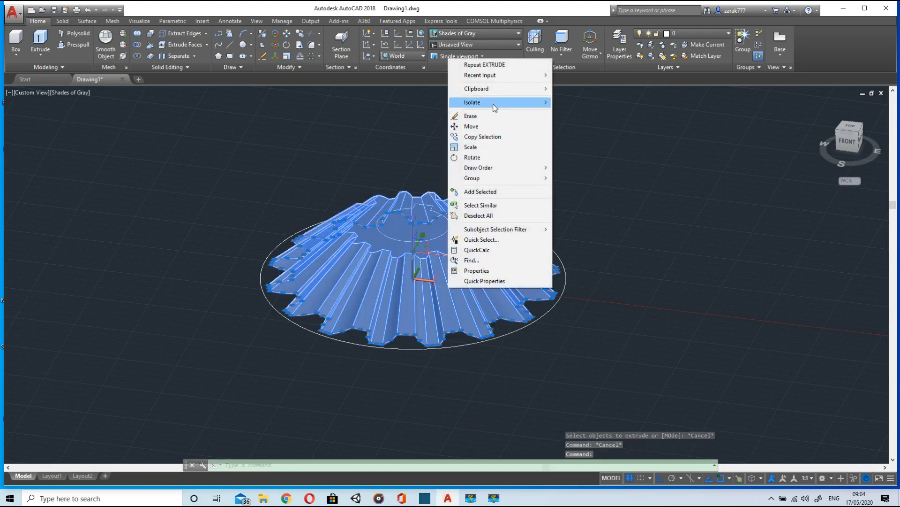
mouse_move(516, 102)
left_click(576, 113)
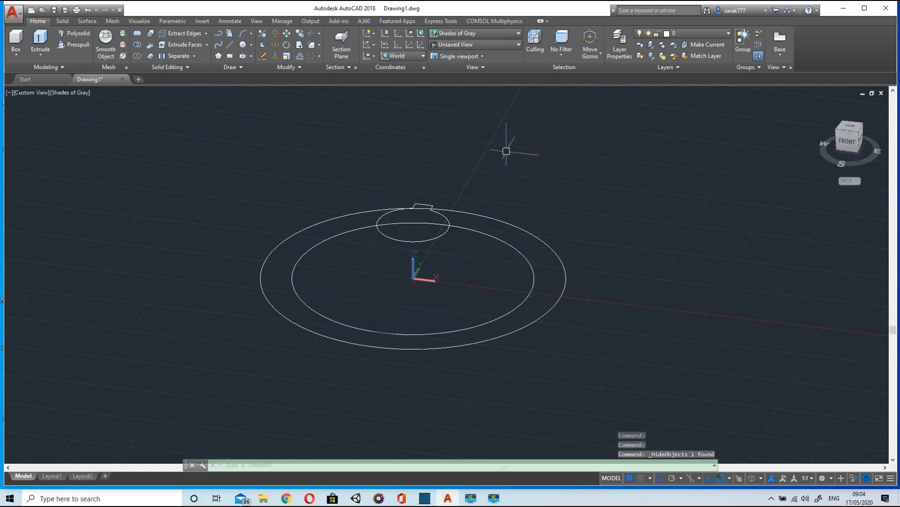
Step: Extrude both large concentric base circles upward together with a taper angle of -45 degrees, forming two nested cones that widen upward
left_click(41, 45)
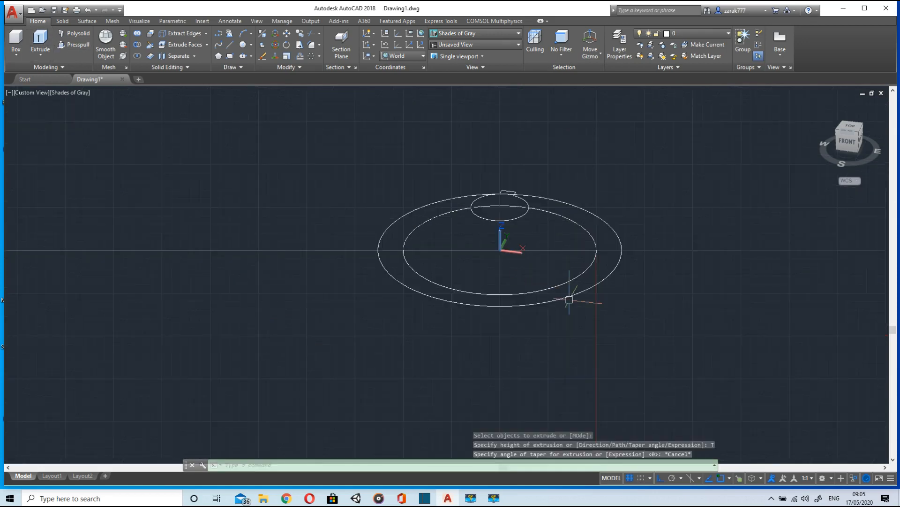
left_click(47, 43)
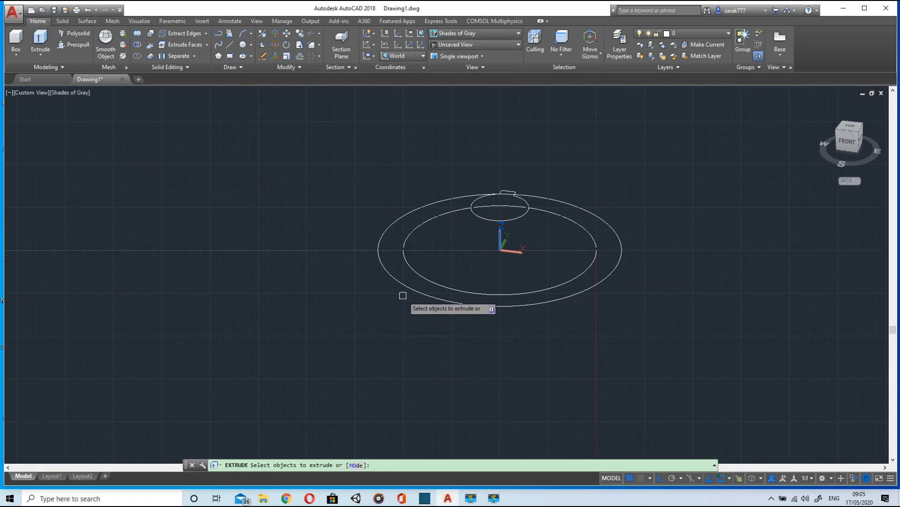
left_click(420, 293)
left_click(423, 275)
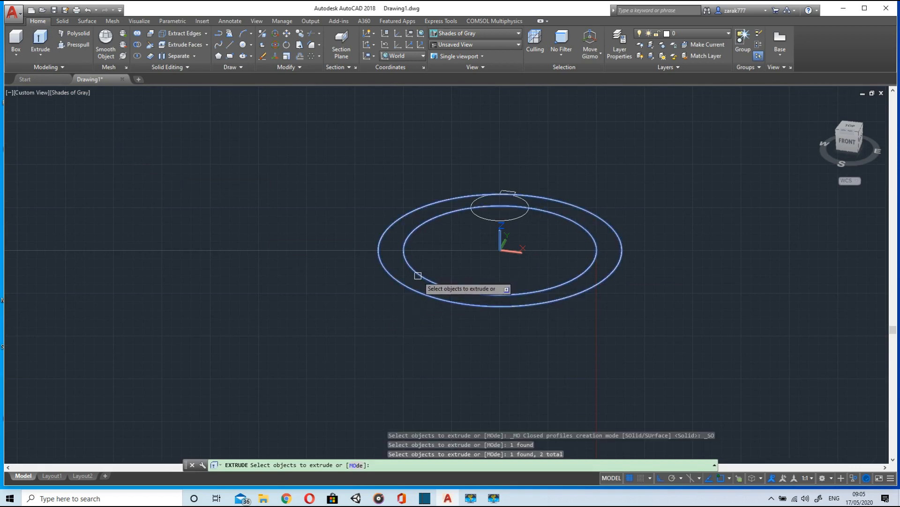
key("Return")
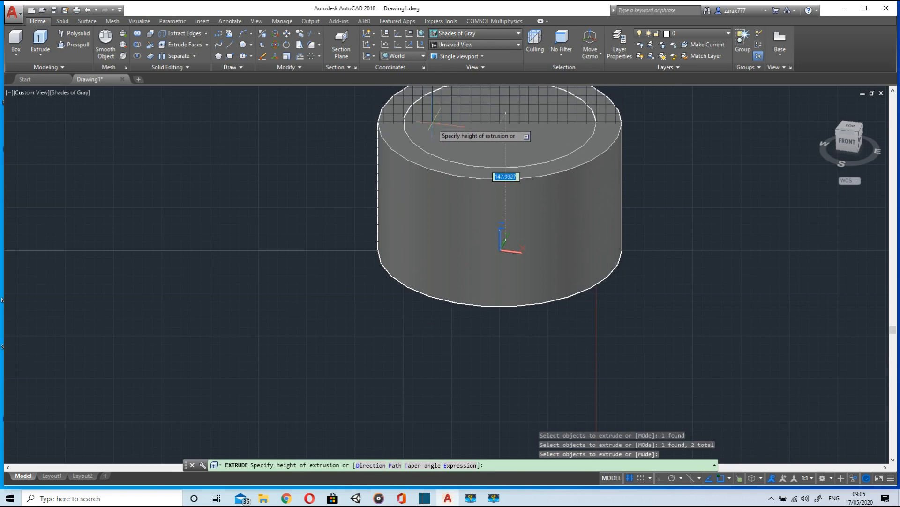
type("T")
key("Return")
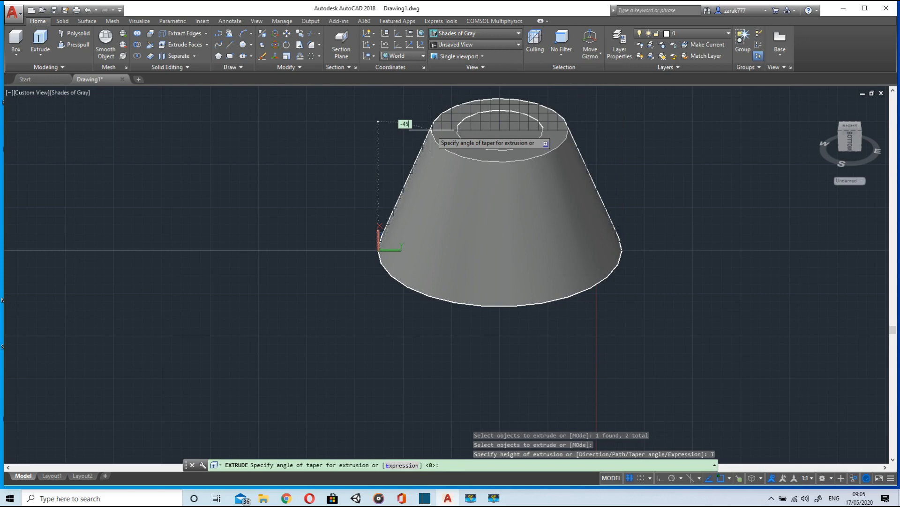
type("-45")
key("Return")
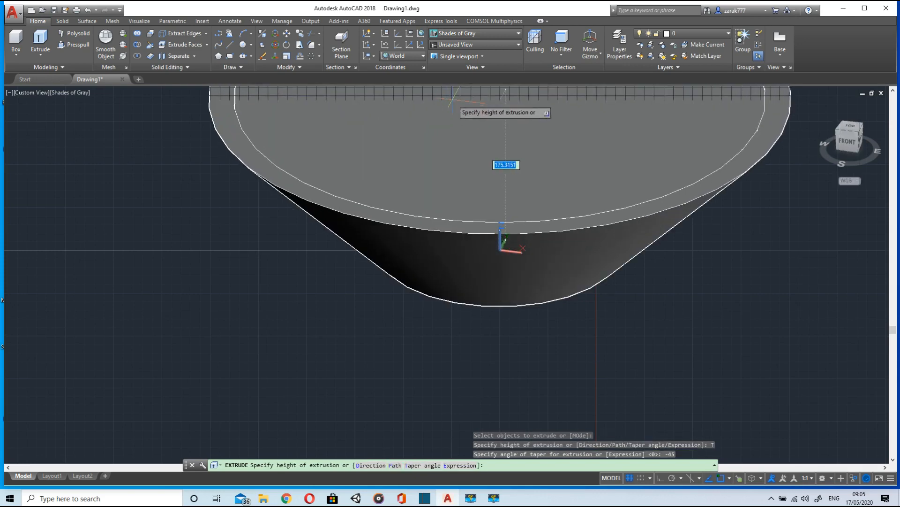
scroll(440, 127, "down", 2)
middle_click_drag(440, 127, 339, 349)
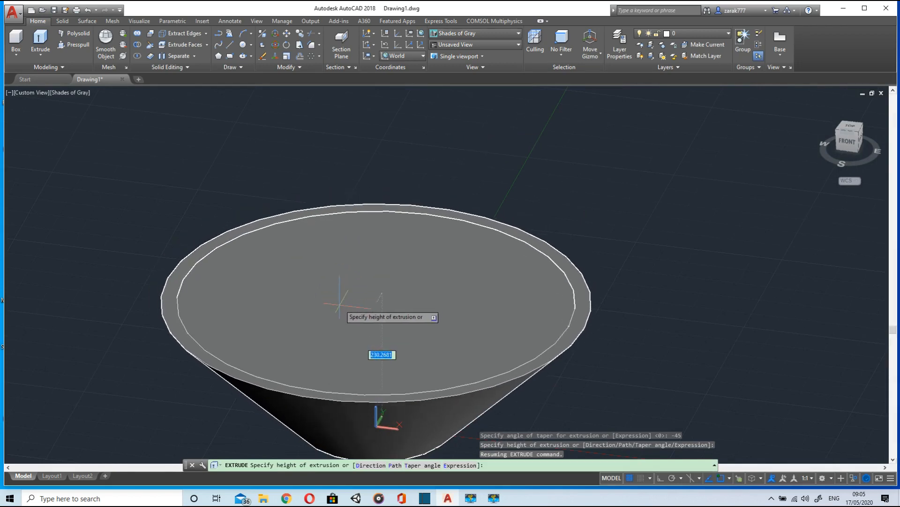
key("Escape")
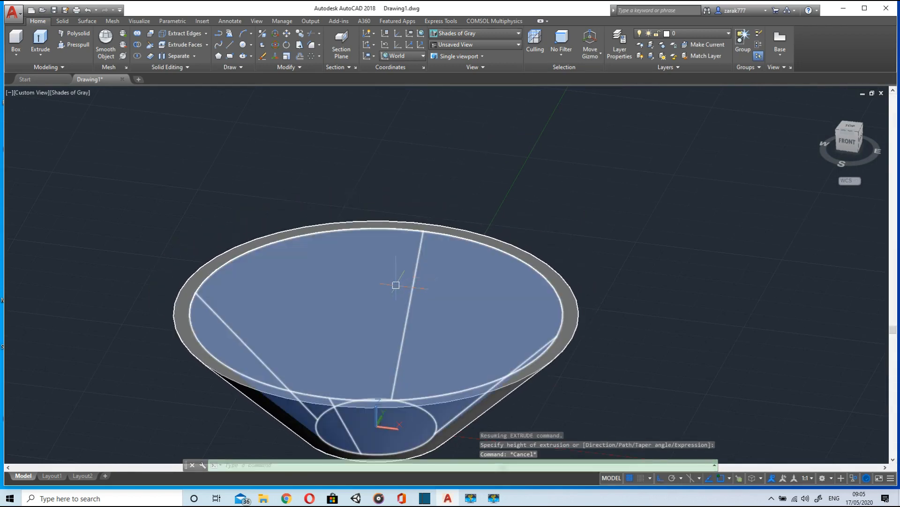
Step: Subtract the inner tapered solid from the outer one to leave a hollow conical shell
scroll(396, 285, "down", 4)
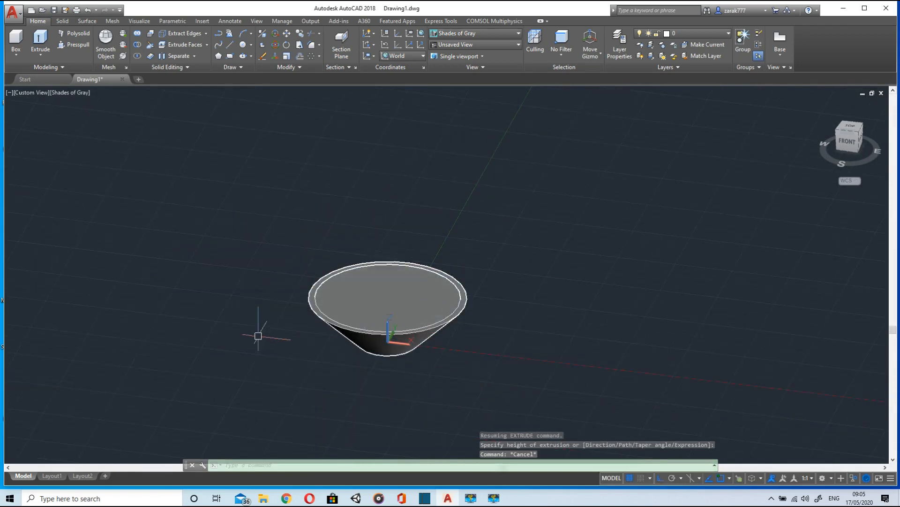
left_click(138, 45)
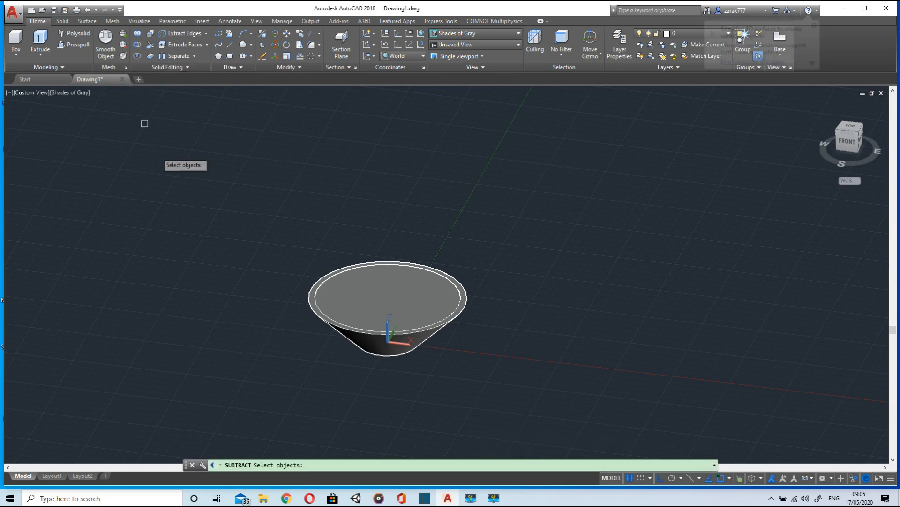
scroll(303, 336, "up", 2)
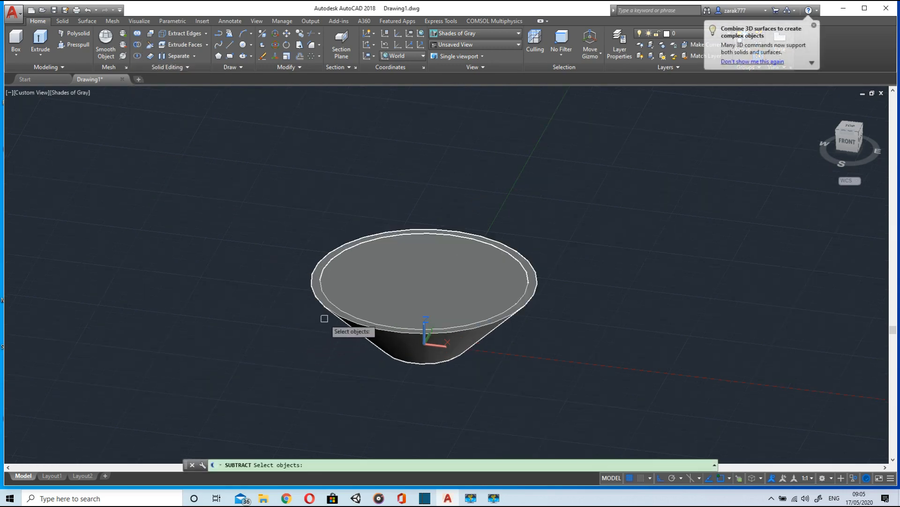
scroll(326, 307, "up", 2)
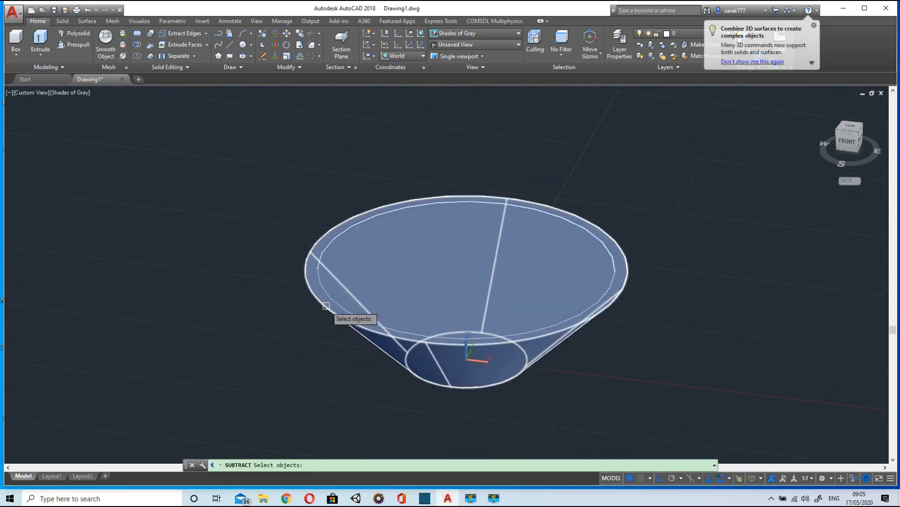
left_click(326, 306)
key("Return")
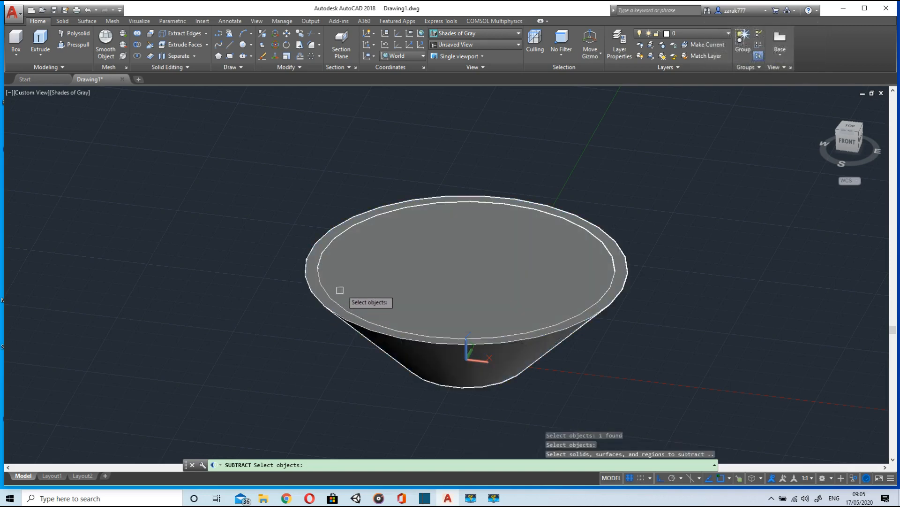
left_click(366, 278)
key("Return")
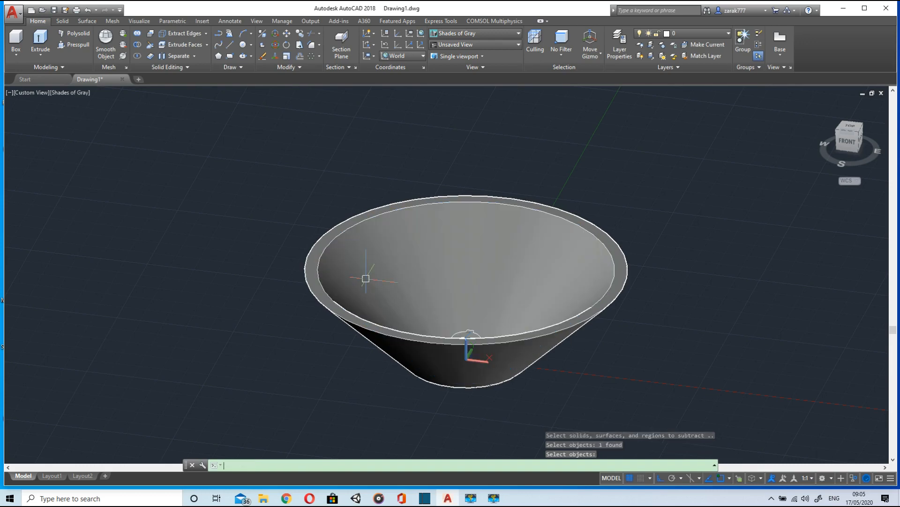
key("Return")
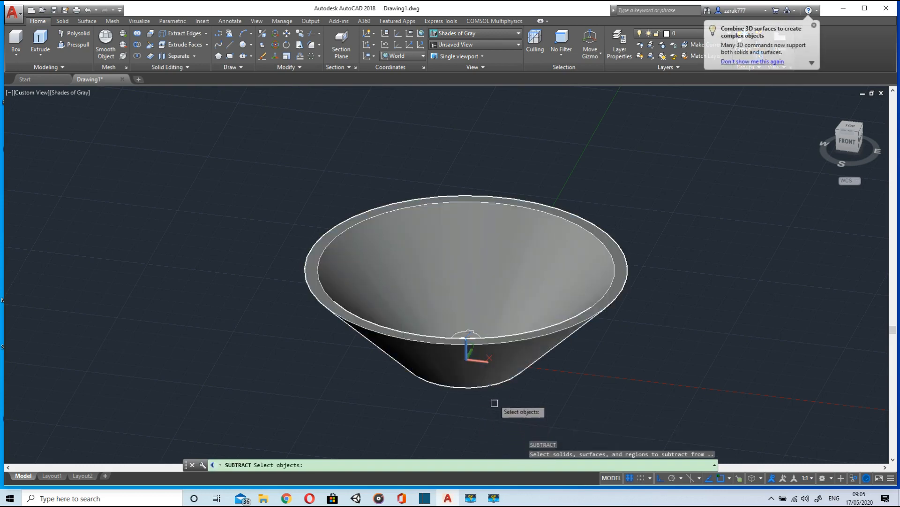
mouse_move(494, 401)
middle_mouse_down("shift")
mouse_move(462, 316)
mouse_move(490, 403)
middle_mouse_up("shift")
key("Escape")
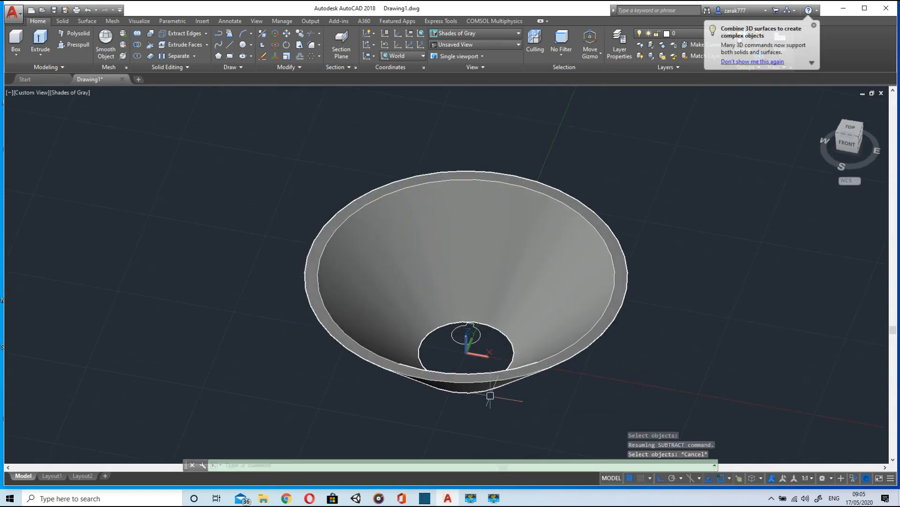
key("Escape")
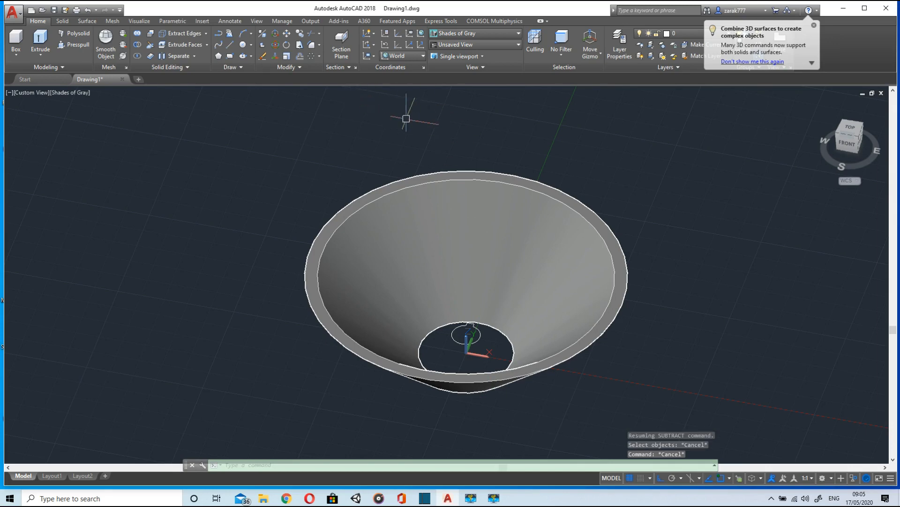
Step: End the object isolation to bring back the hidden gear solid
right_click(406, 120)
mouse_move(449, 164)
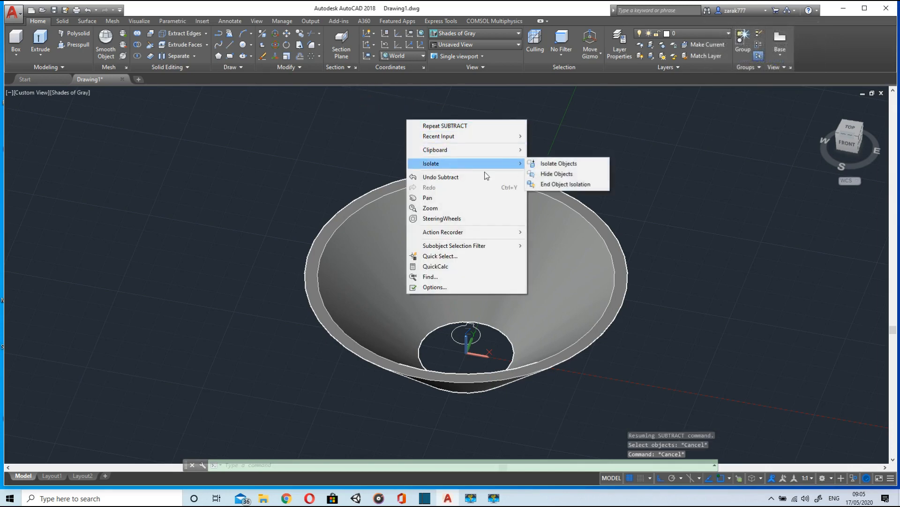
left_click(550, 184)
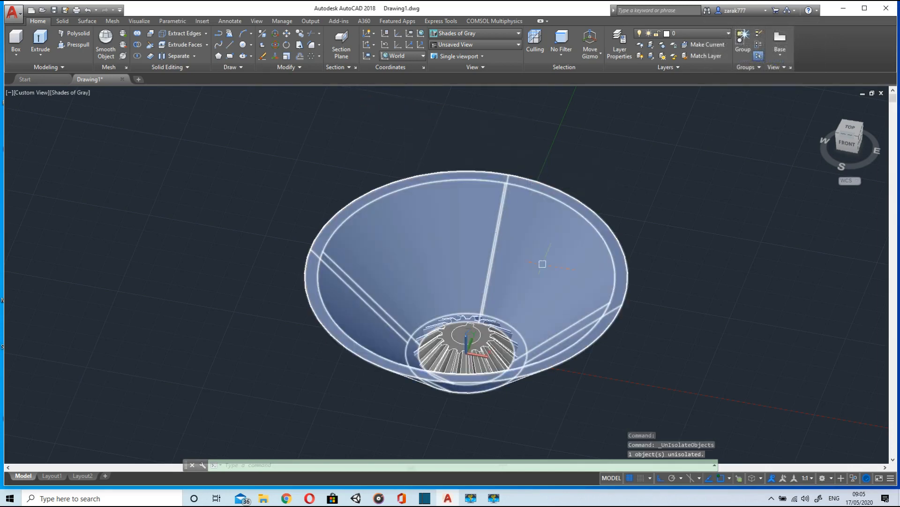
Step: Subtract the conical shell from the gear solid to bevel the outer ends of the teeth
left_click(137, 46)
scroll(488, 352, "up", 3)
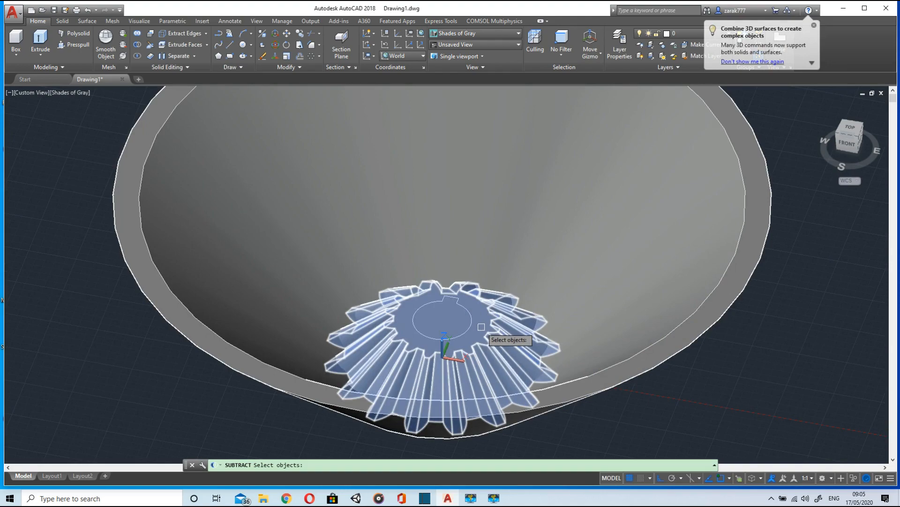
left_click(481, 327)
key("Return")
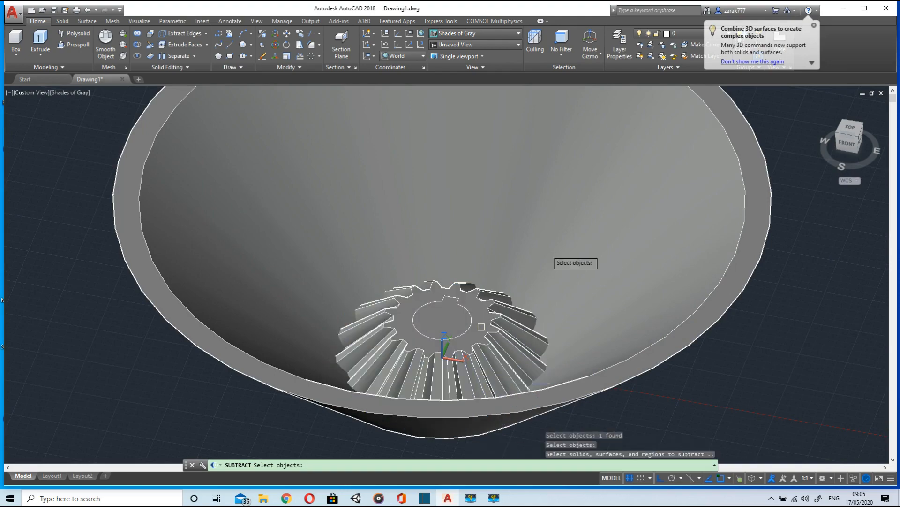
left_click(575, 212)
key("Return")
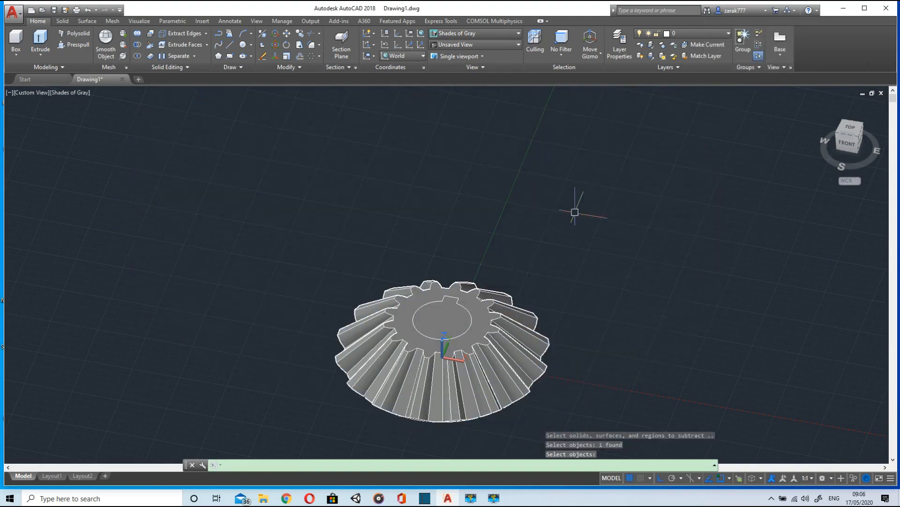
Step: Draw a circle with a radius of 100 on the gear's top face, centred on the gear axis
scroll(533, 302, "down", 2)
middle_click_drag(535, 302, 414, 350)
scroll(413, 342, "up", 4)
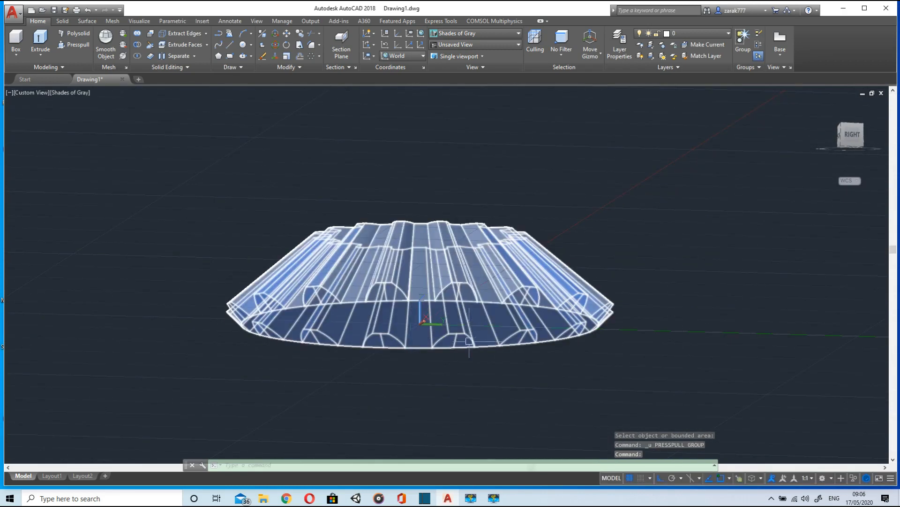
middle_click_drag(510, 181, 521, 272, "shift")
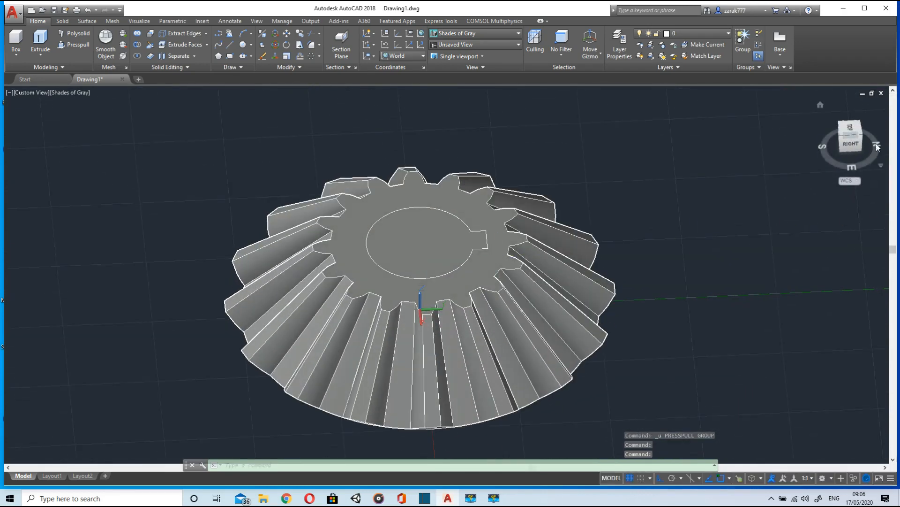
left_click(852, 128)
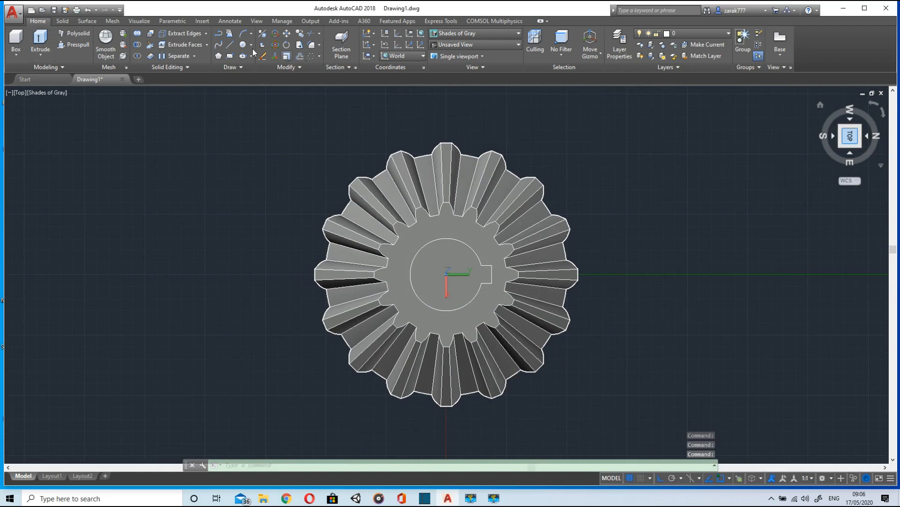
left_click(243, 49)
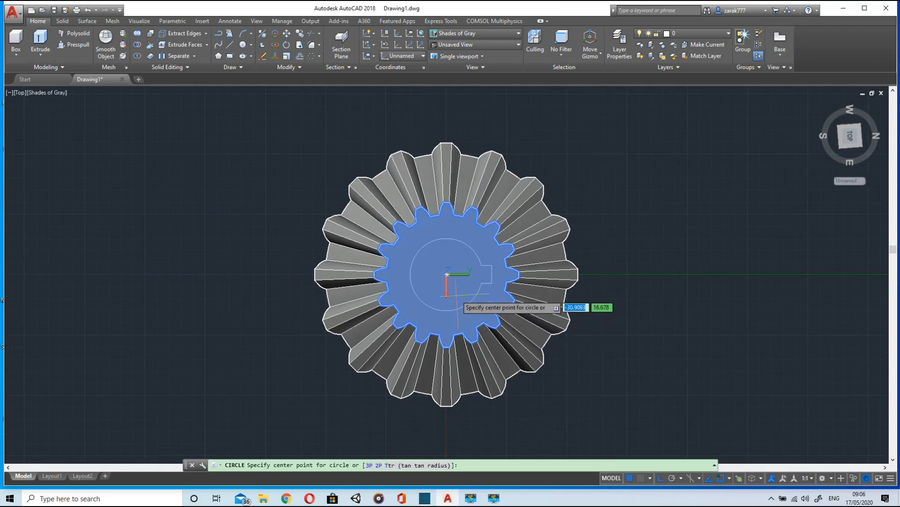
scroll(455, 292, "up", 3)
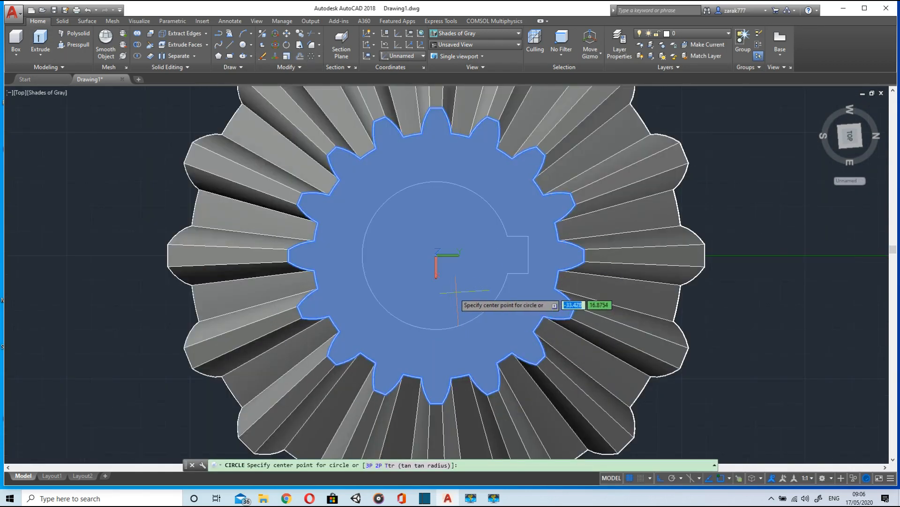
left_click(437, 256)
scroll(427, 342, "down", 6)
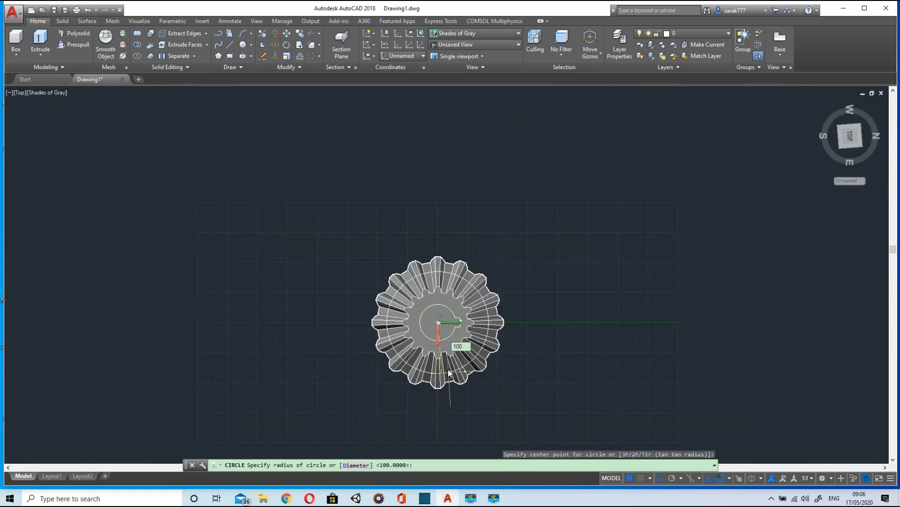
type("100")
key("Return")
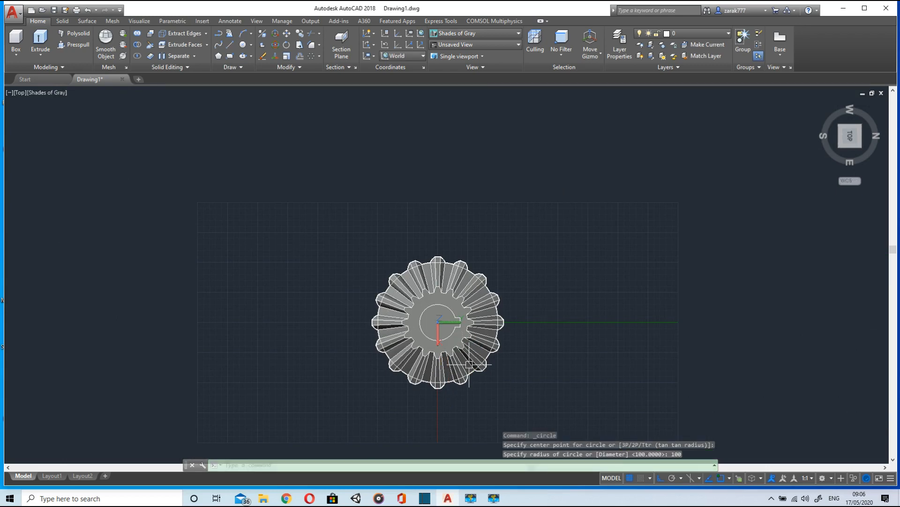
Step: Move the new circle from its centre straight down 50 units to the base of the gear
middle_click_drag(469, 364, 480, 225, "shift")
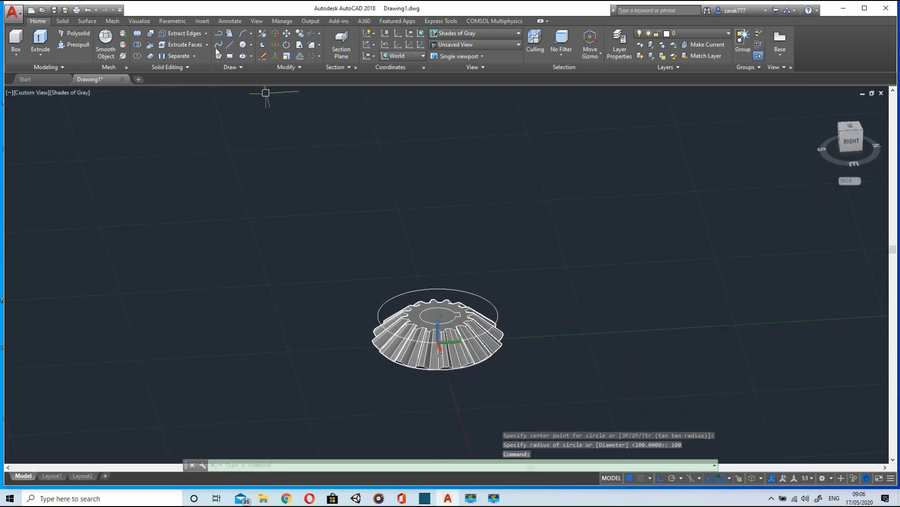
left_click(286, 33)
scroll(464, 375, "up", 3)
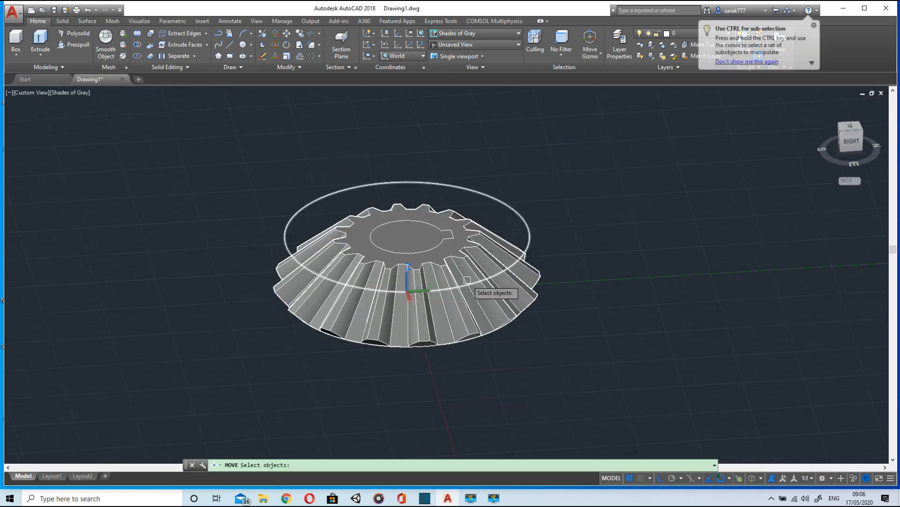
left_click(468, 283)
key("Return")
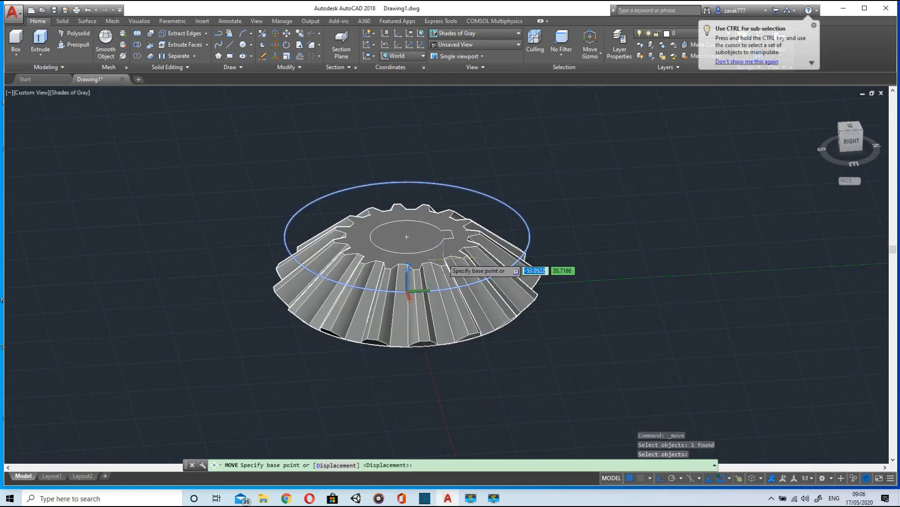
scroll(417, 255, "up", 3)
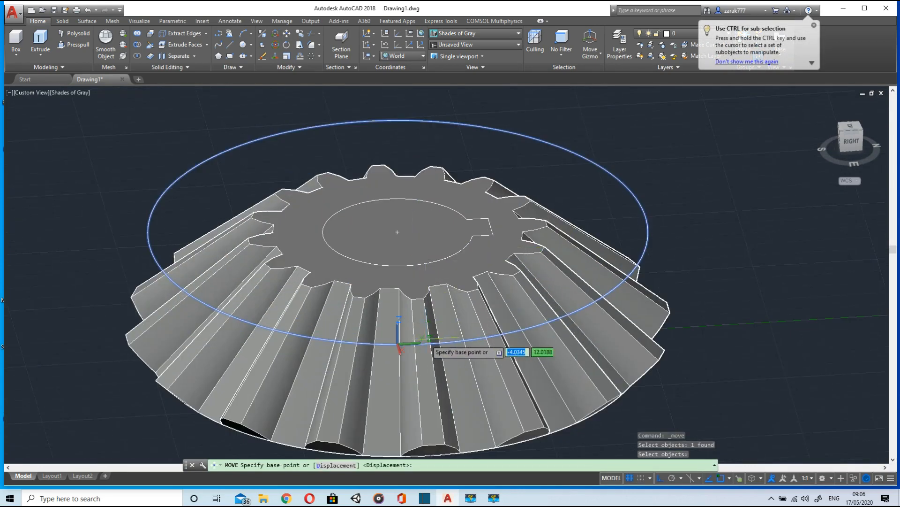
left_click(398, 231)
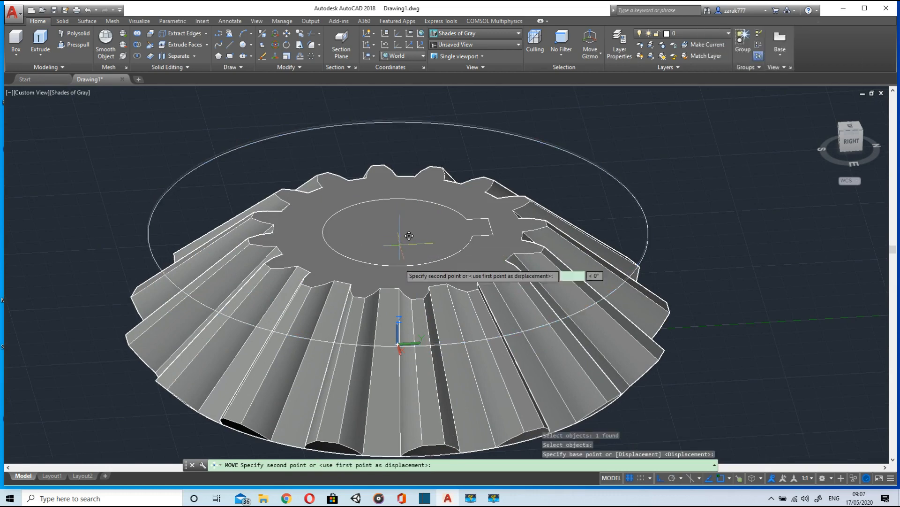
type("50")
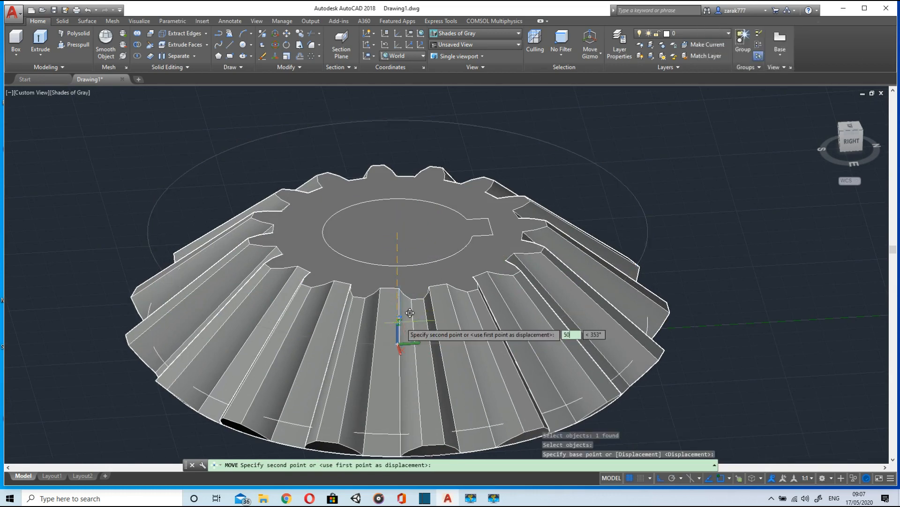
key("Return")
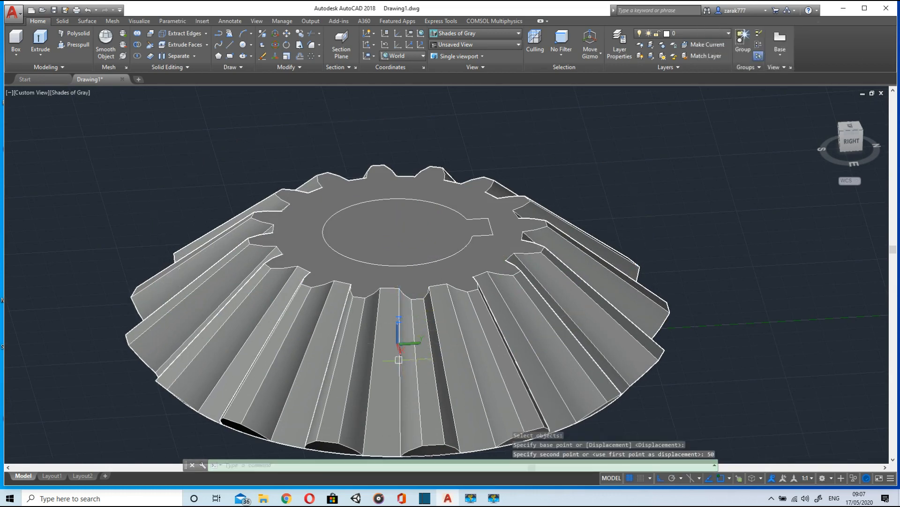
Step: Hide the gear solid to leave only the base circle and the keyed bore outline on display
middle_click_drag(398, 359, 381, 297, "shift")
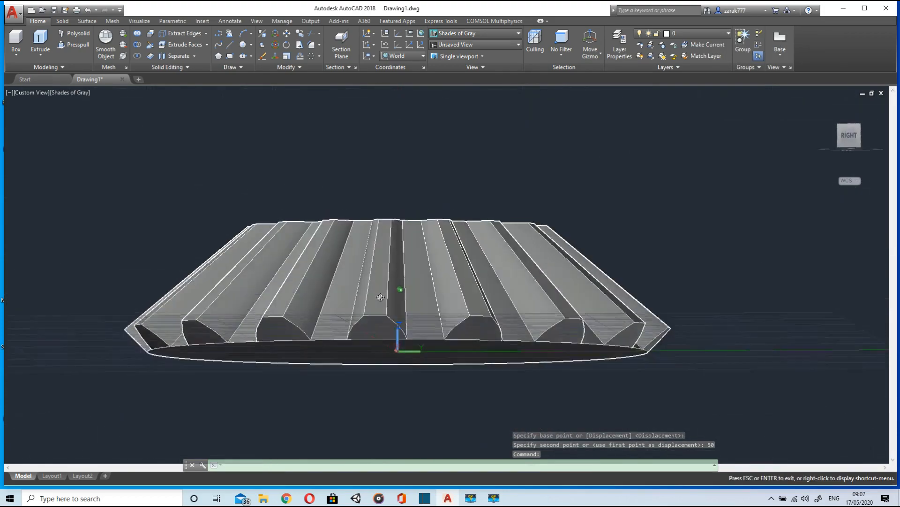
left_click(403, 284)
right_click(407, 286)
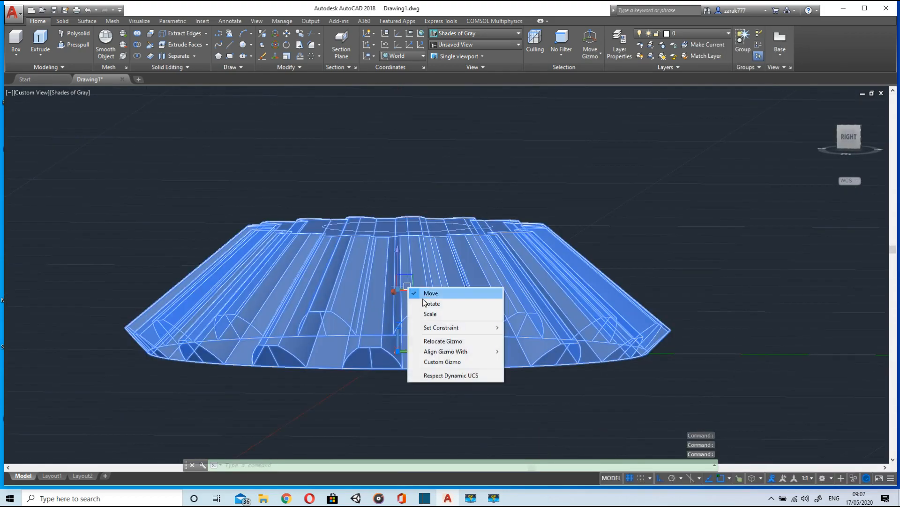
left_click(429, 304)
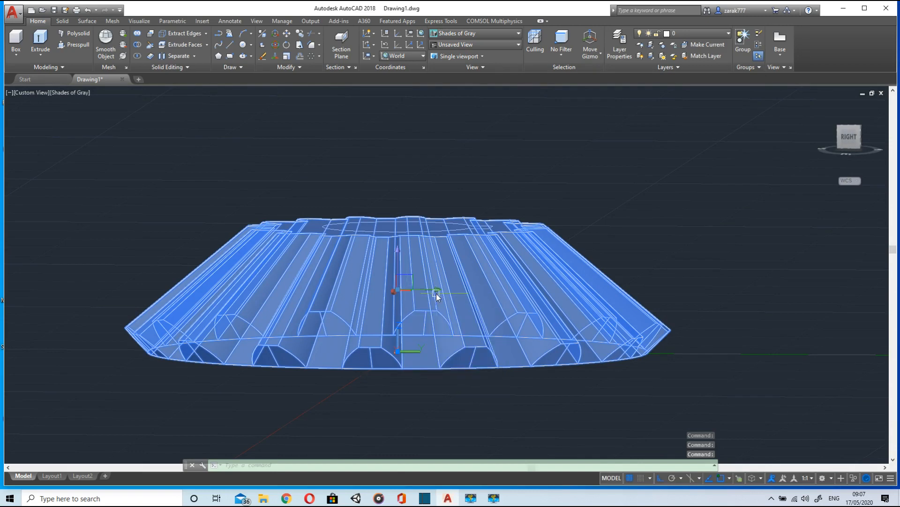
key("Escape")
right_click(442, 278)
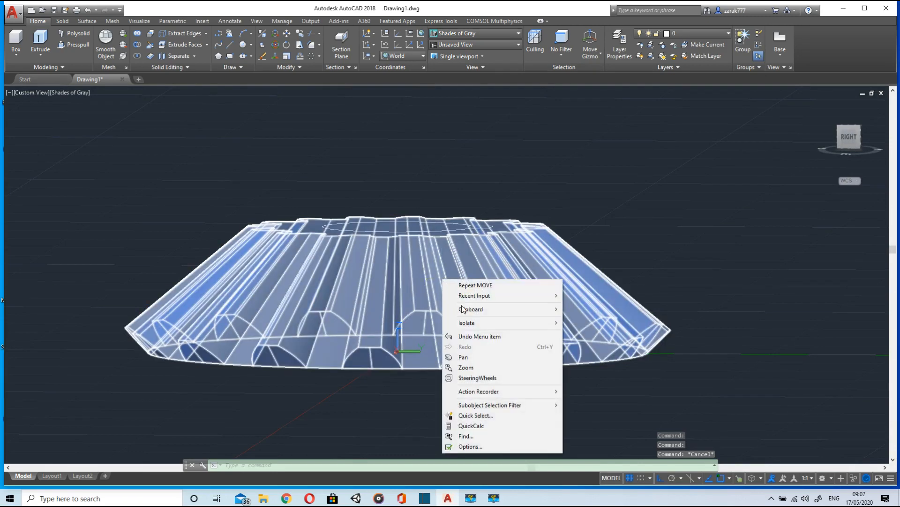
left_click(569, 332)
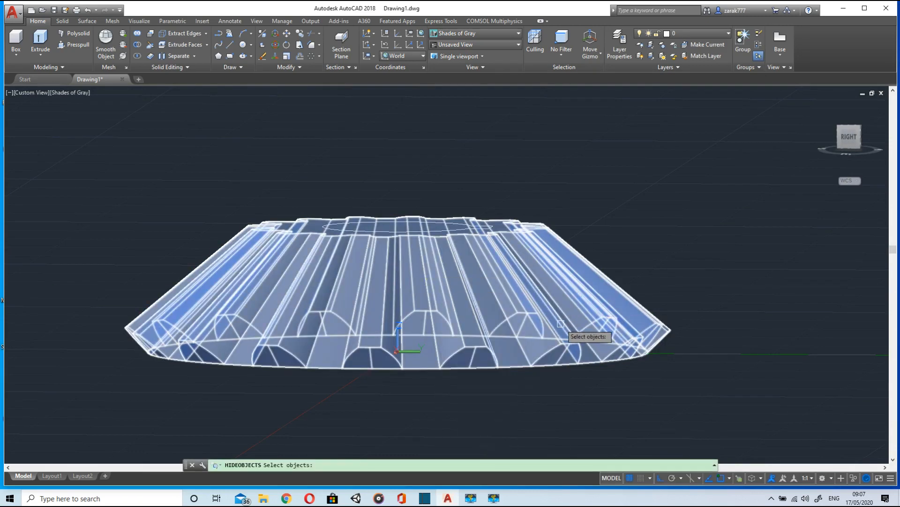
left_click(474, 285)
key("Return")
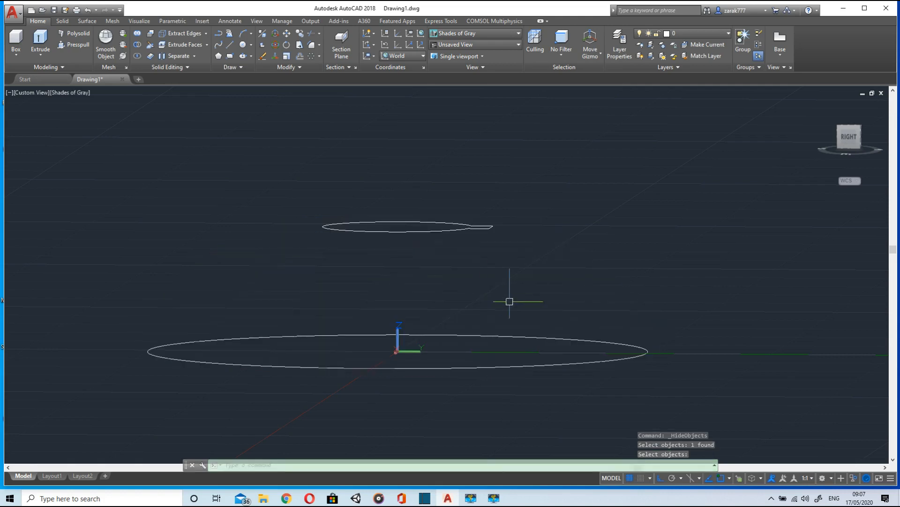
Step: Extrude the large base circle 25 units downward into a solid disc
scroll(499, 292, "down", 2)
middle_click_drag(499, 292, 486, 319, "shift")
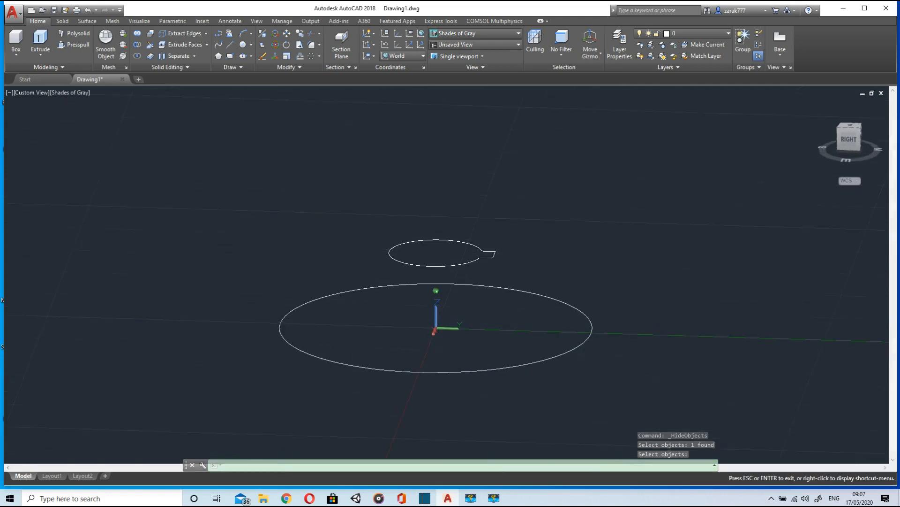
left_click(41, 42)
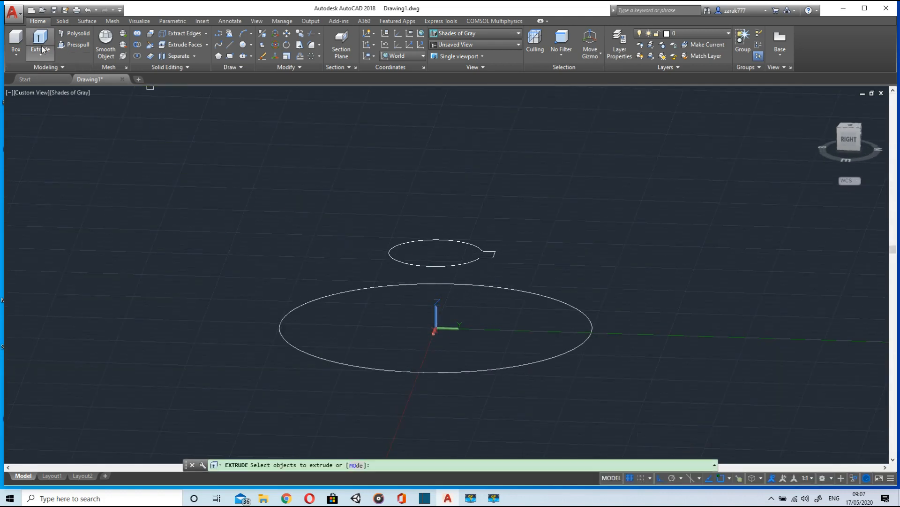
left_click(298, 347)
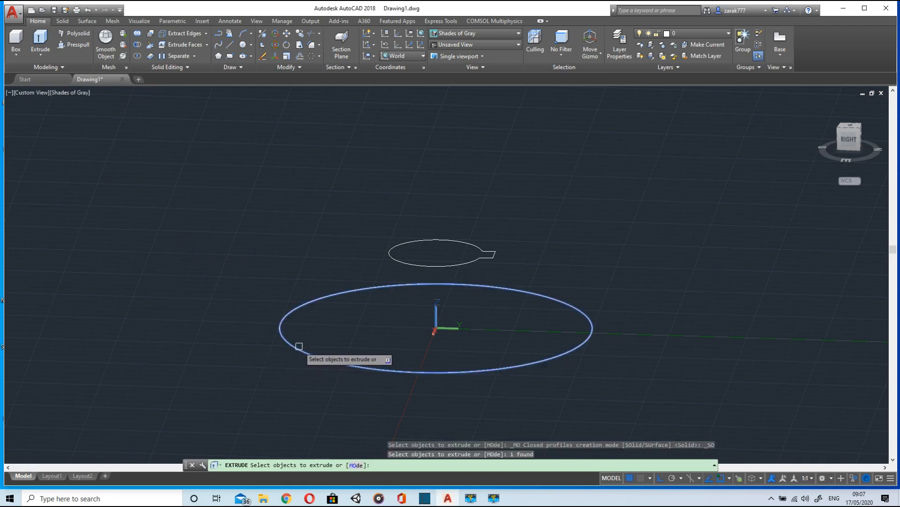
key("Return")
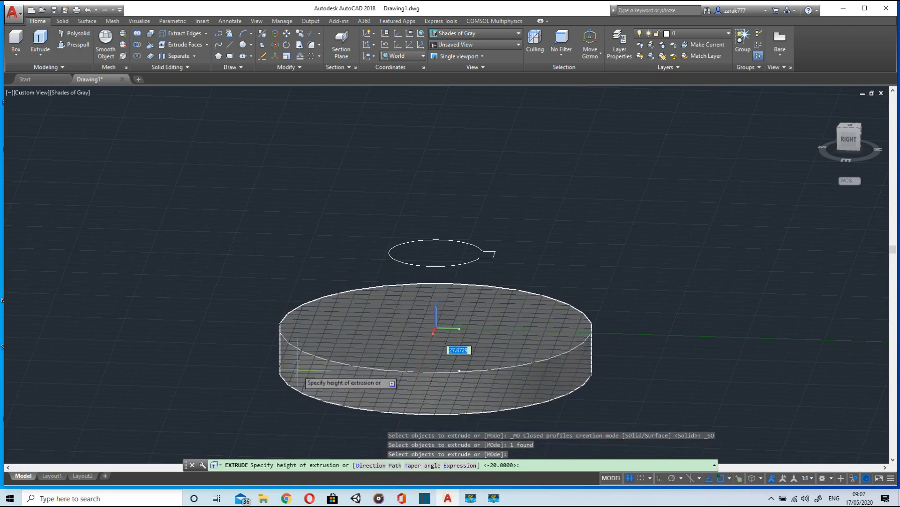
key("Return")
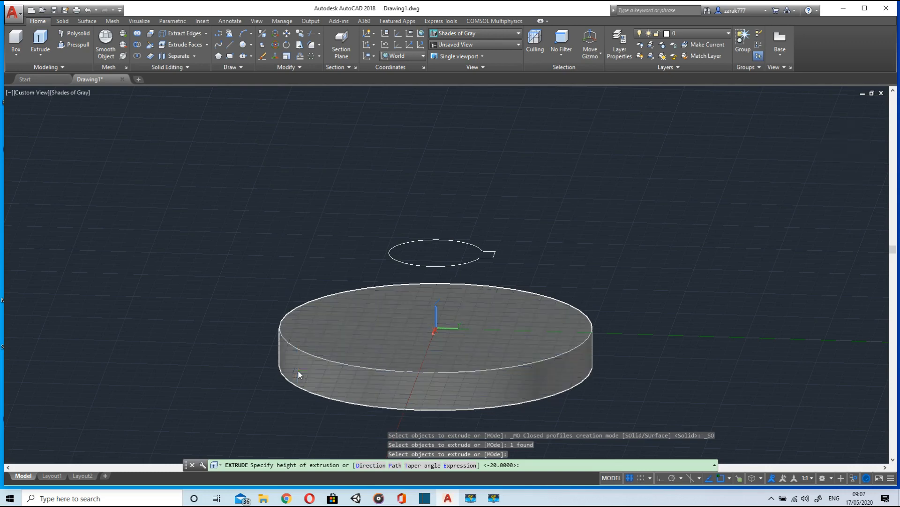
Step: End the object isolation to show the gear solid above the new base disc
right_click(294, 137)
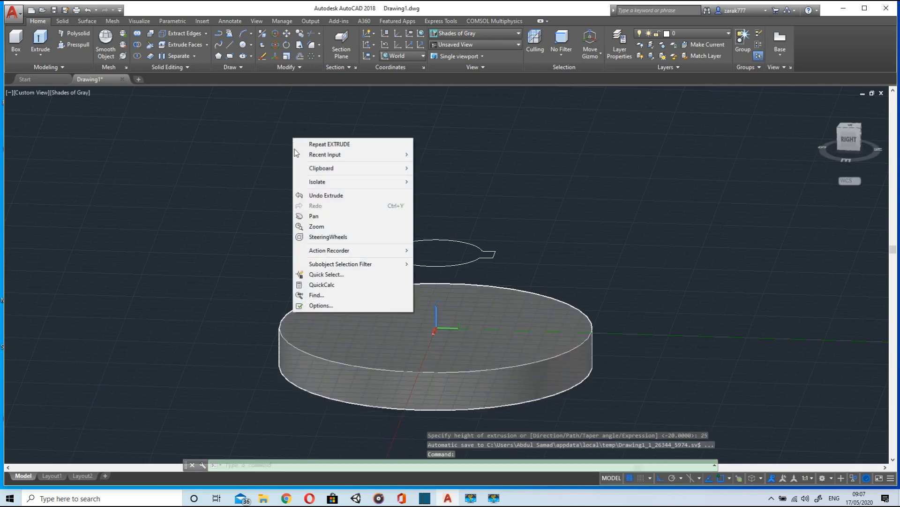
mouse_move(374, 182)
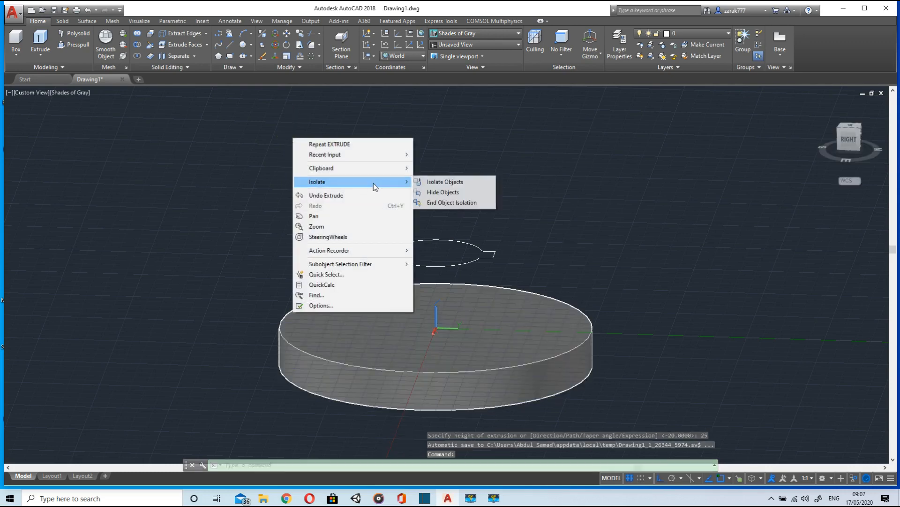
left_click(434, 201)
middle_click_drag(591, 243, 587, 302)
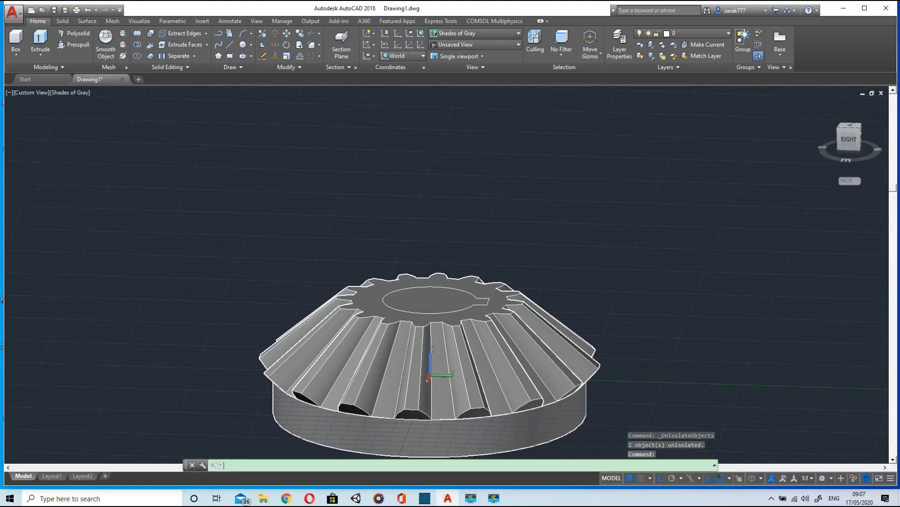
scroll(575, 256, "down", 3)
scroll(575, 257, "up", 1)
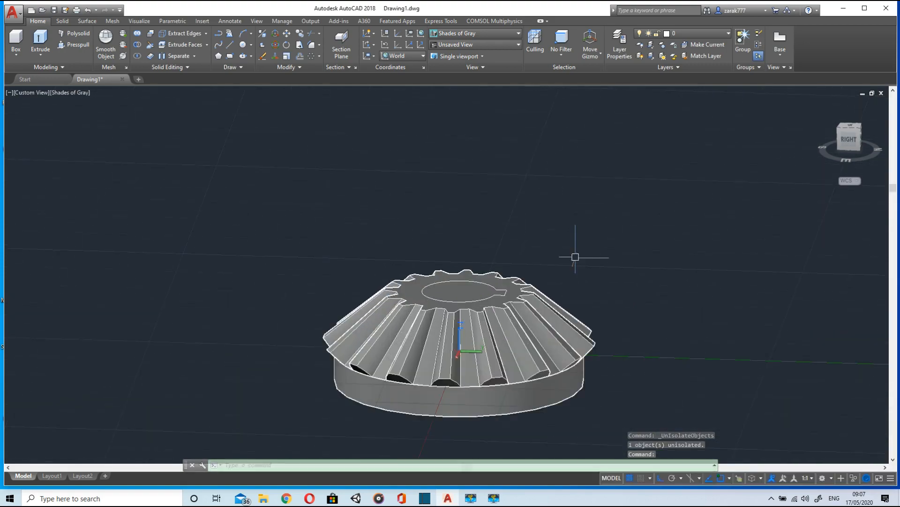
middle_click_drag(574, 254, 579, 319, "shift")
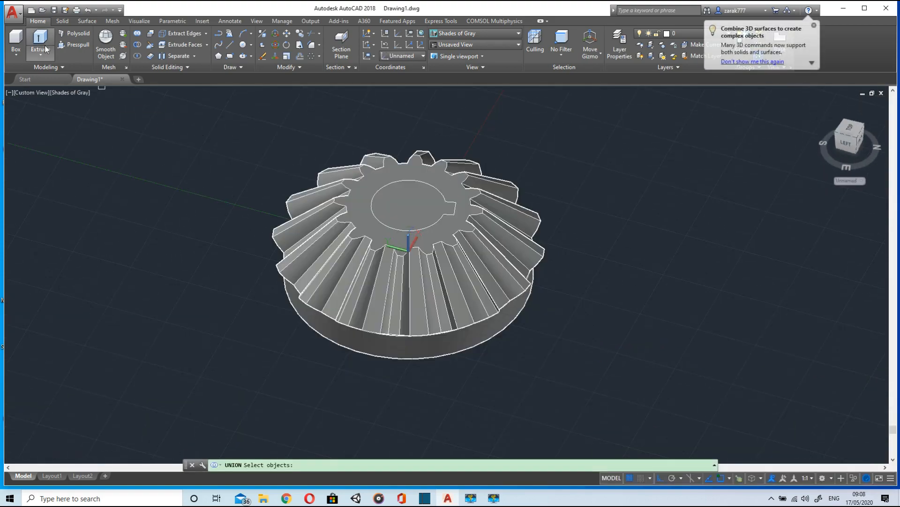
Step: Presspull the keyed bore area on the gear's top face about 201 units downward to cut the bore
left_click(77, 45)
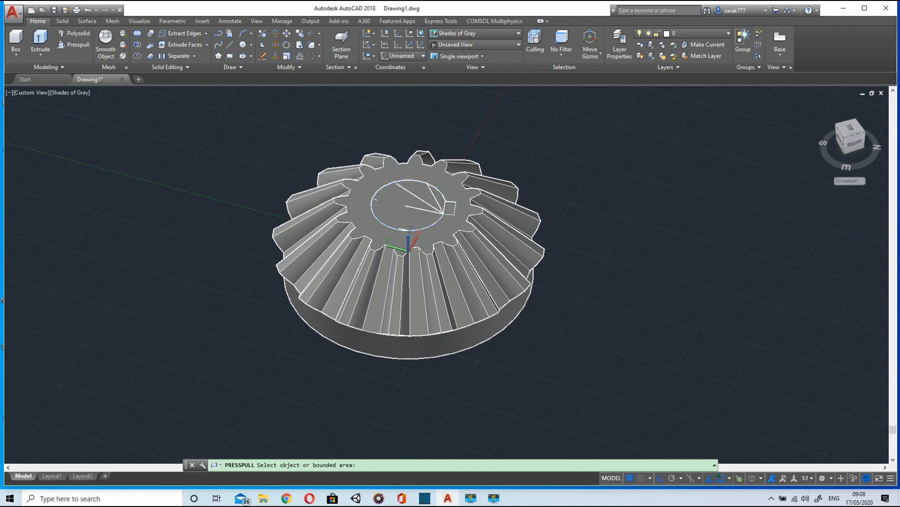
left_click(410, 206)
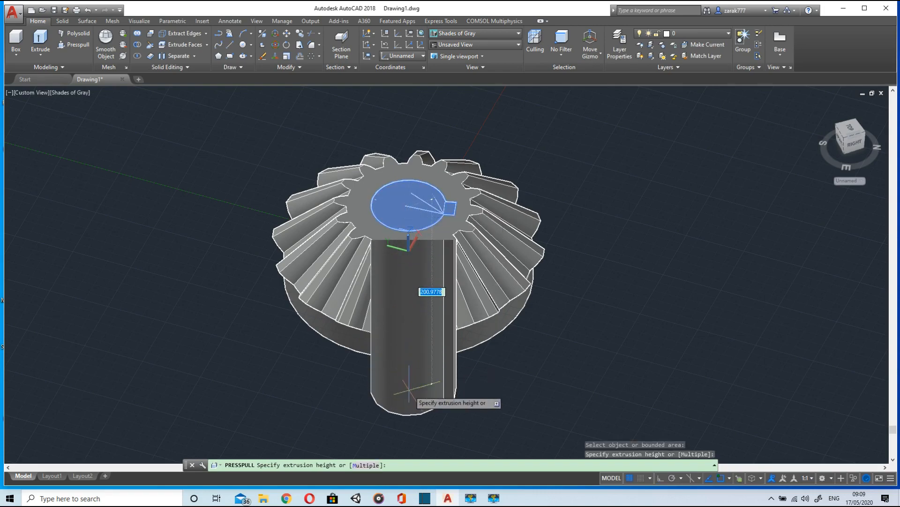
left_click(409, 389)
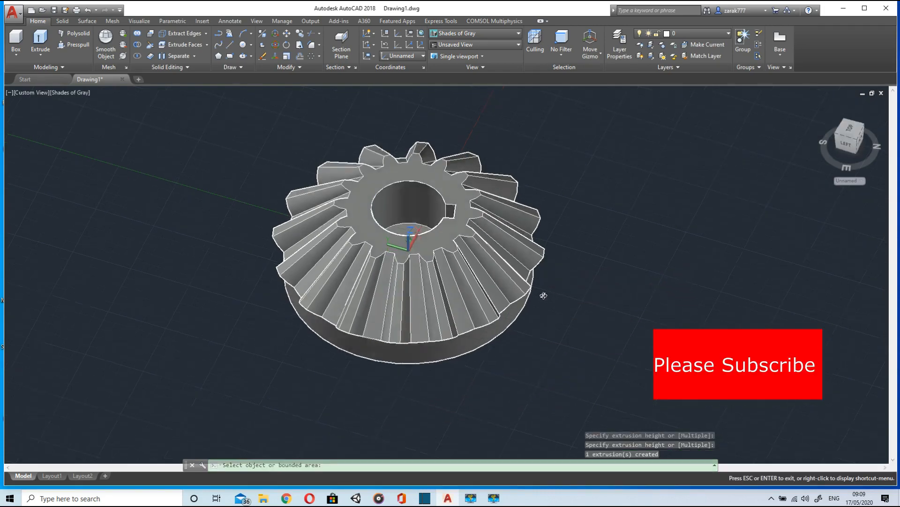
Step: Presspull the area at the bottom of the keyed bore downward through the base disc
middle_click_drag(543, 295, 494, 339, "shift")
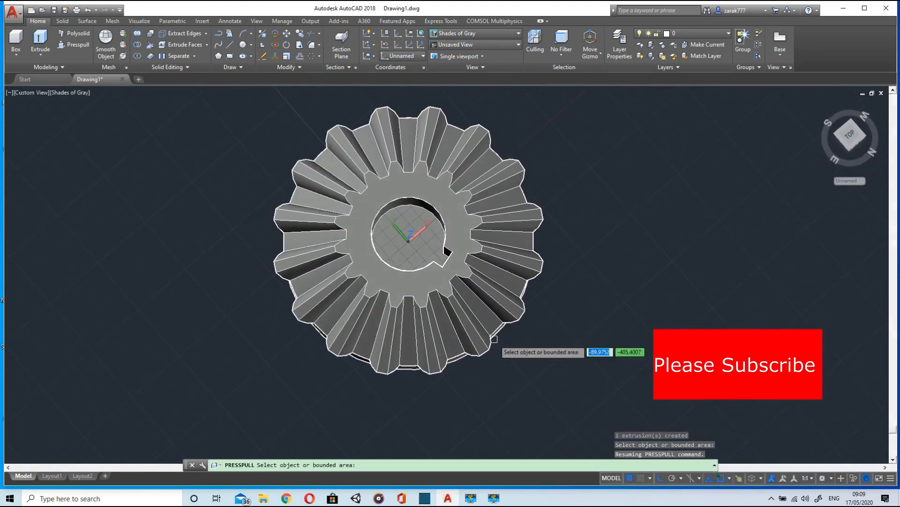
left_click(76, 46)
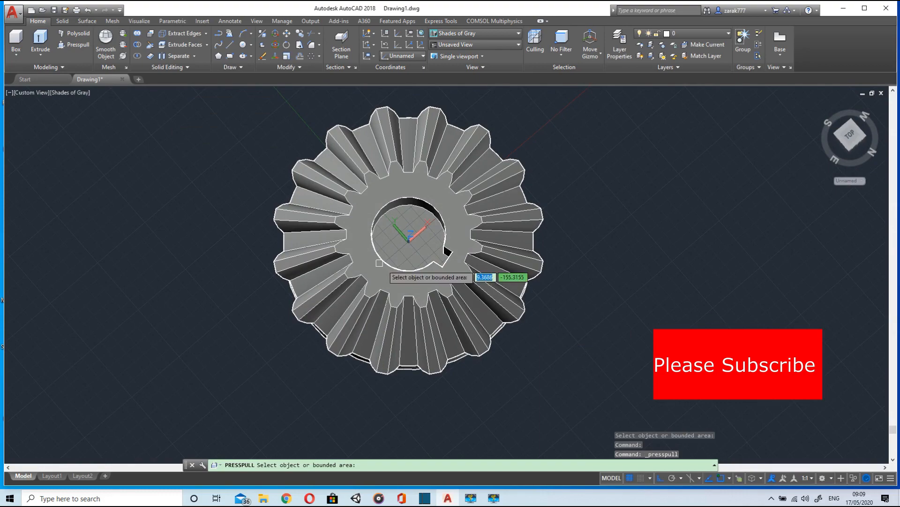
left_click(403, 251)
middle_click_drag(412, 242, 424, 134, "shift")
left_click(409, 373)
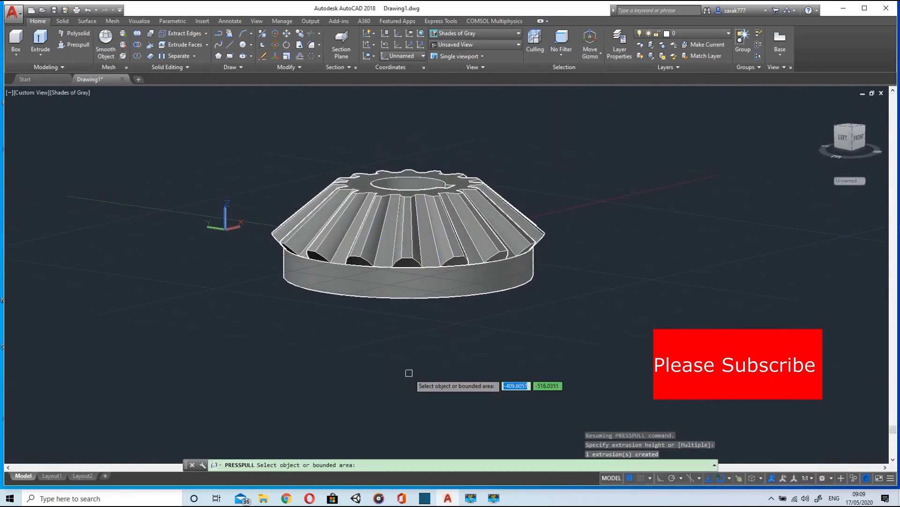